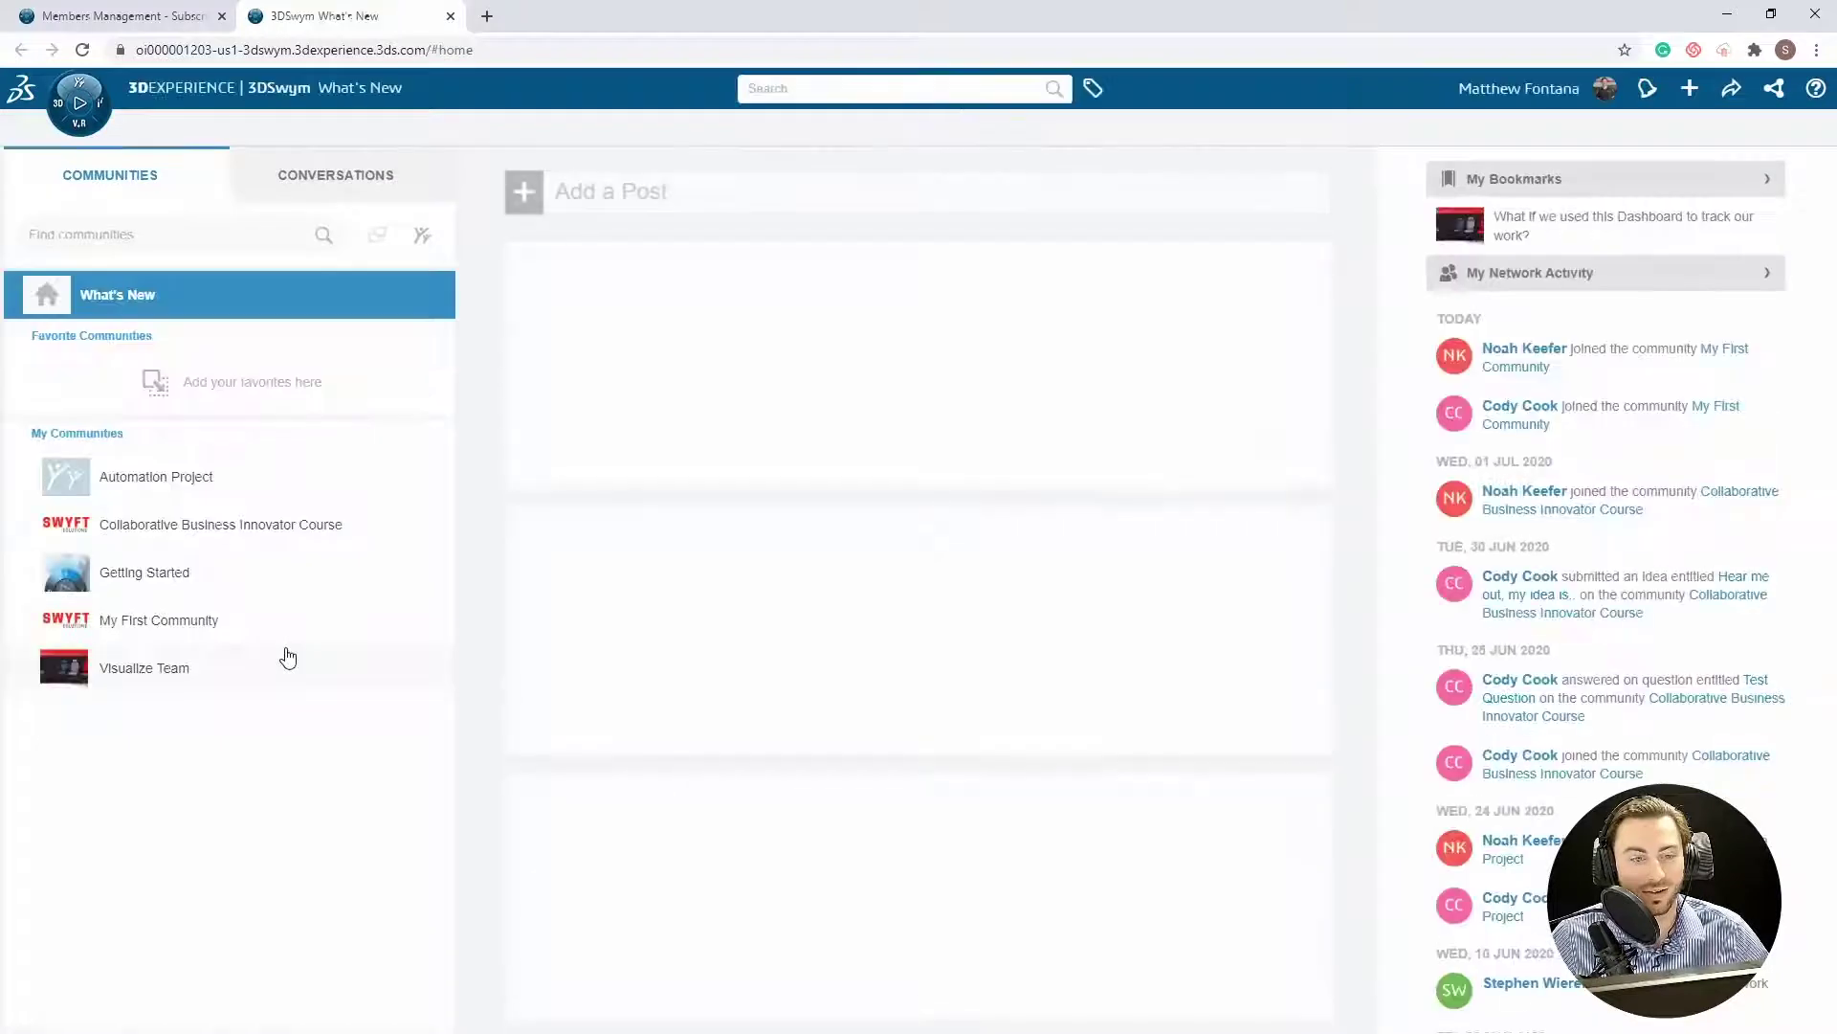
Open My First Community and show its full members page
left_click(263, 624)
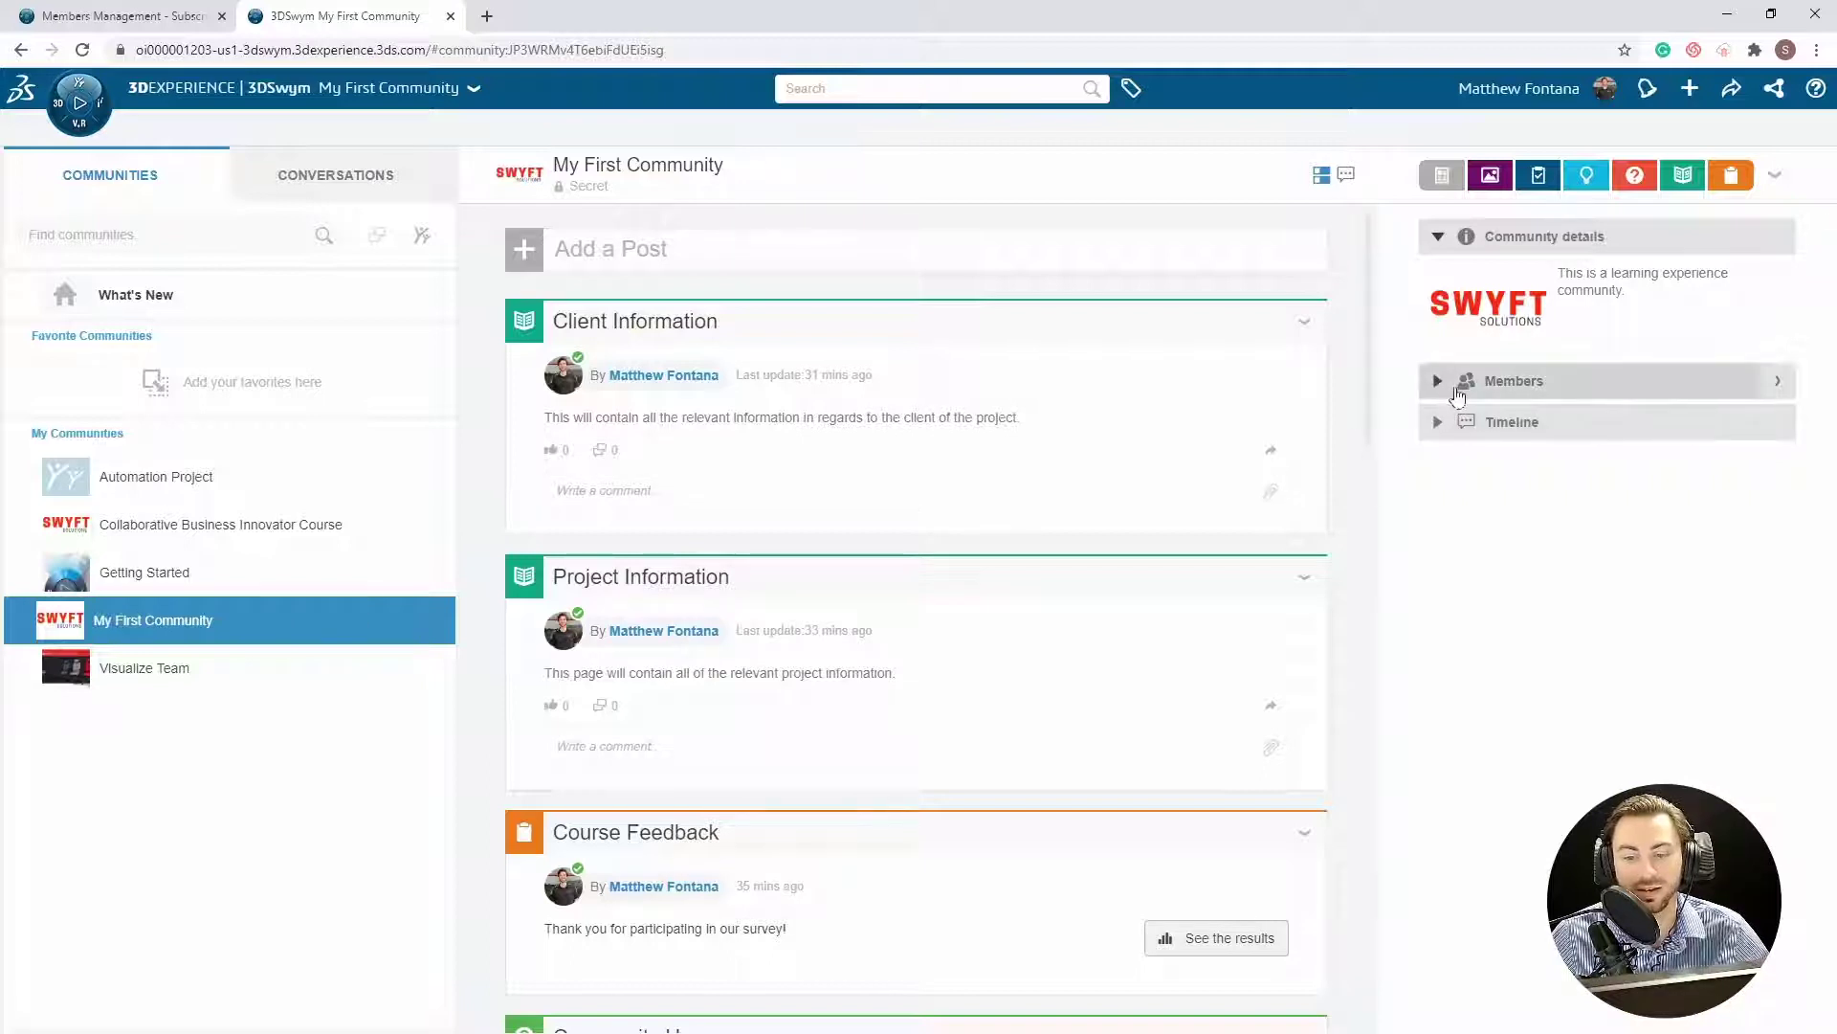
left_click(1440, 386)
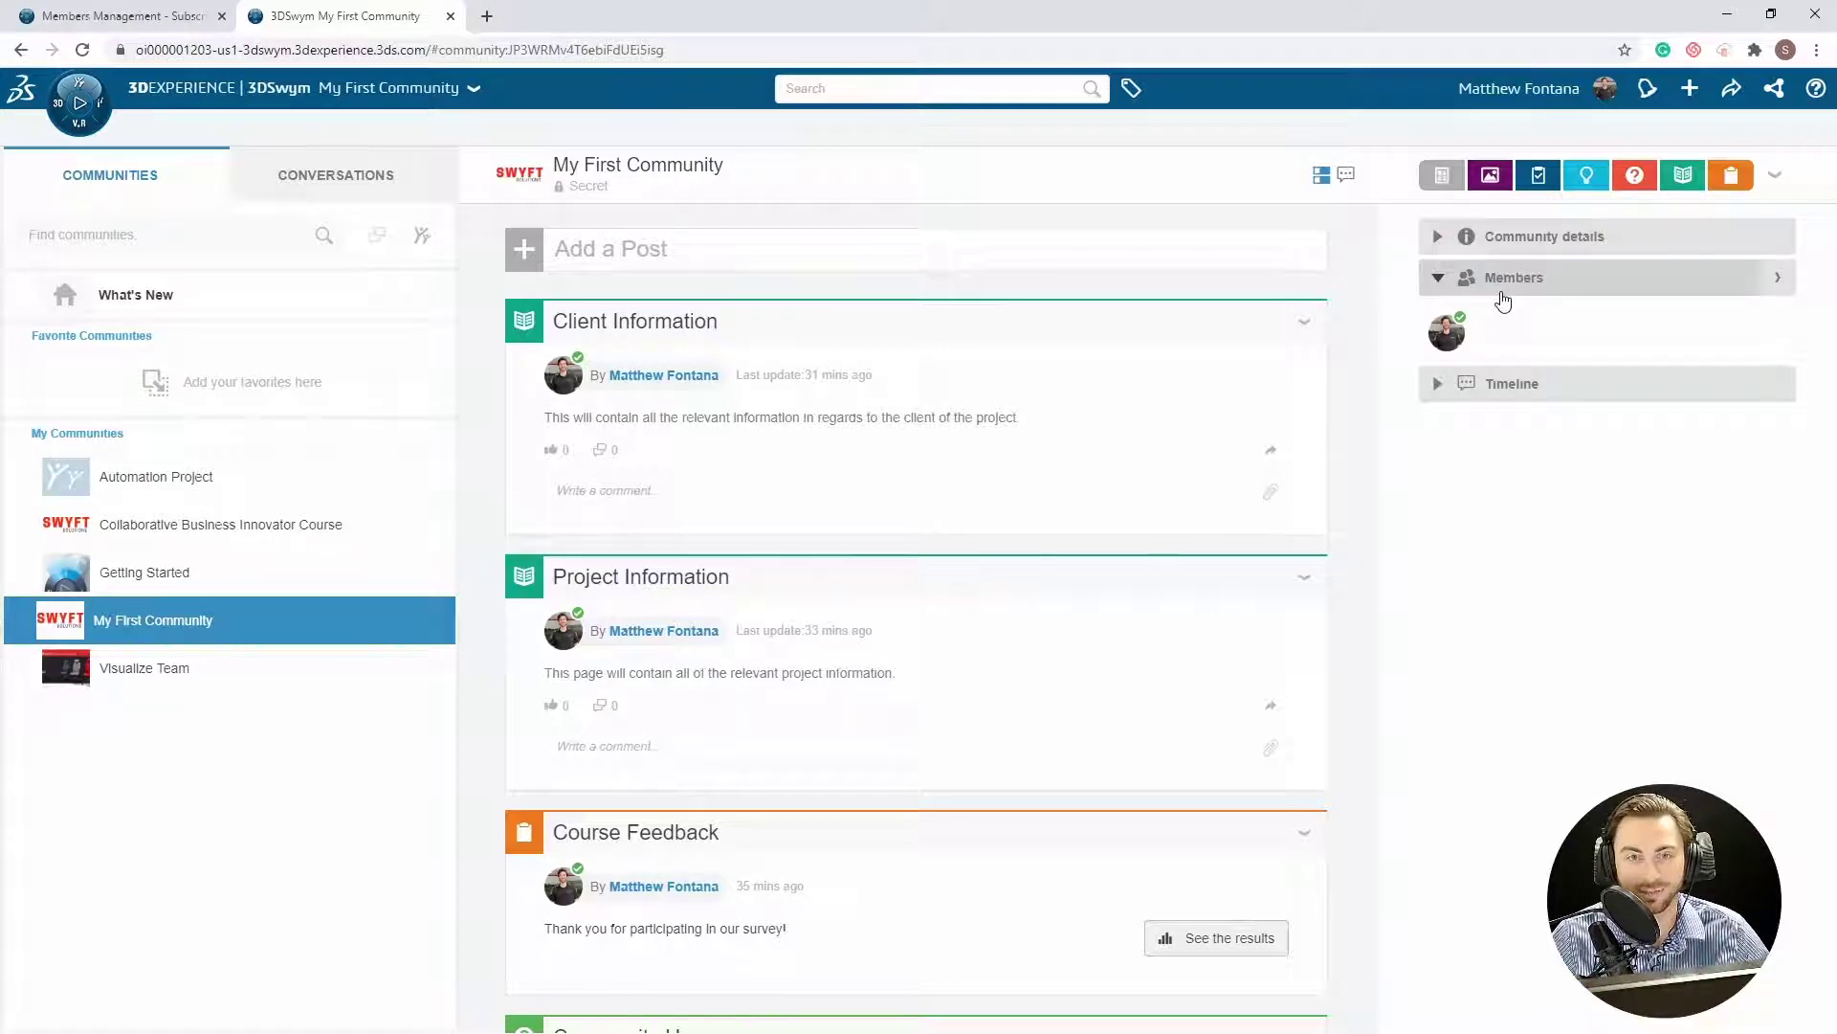
left_click(1779, 278)
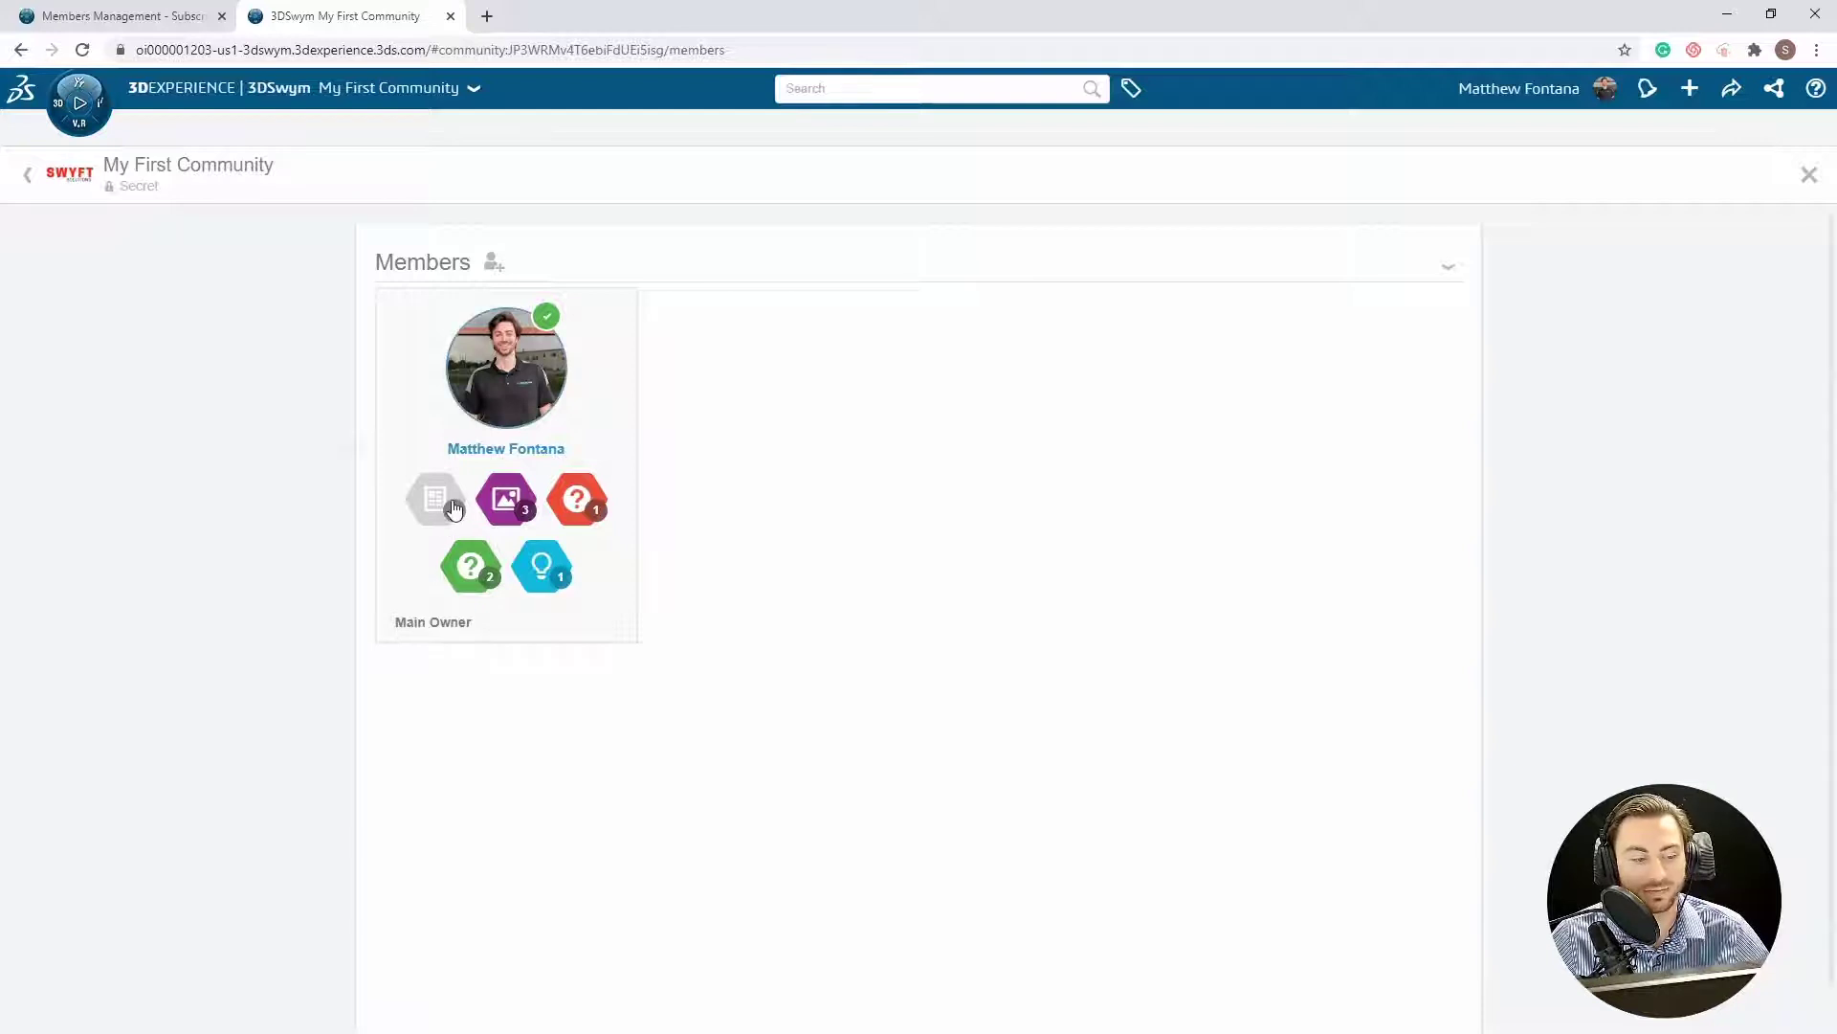
mouse_move(453, 507)
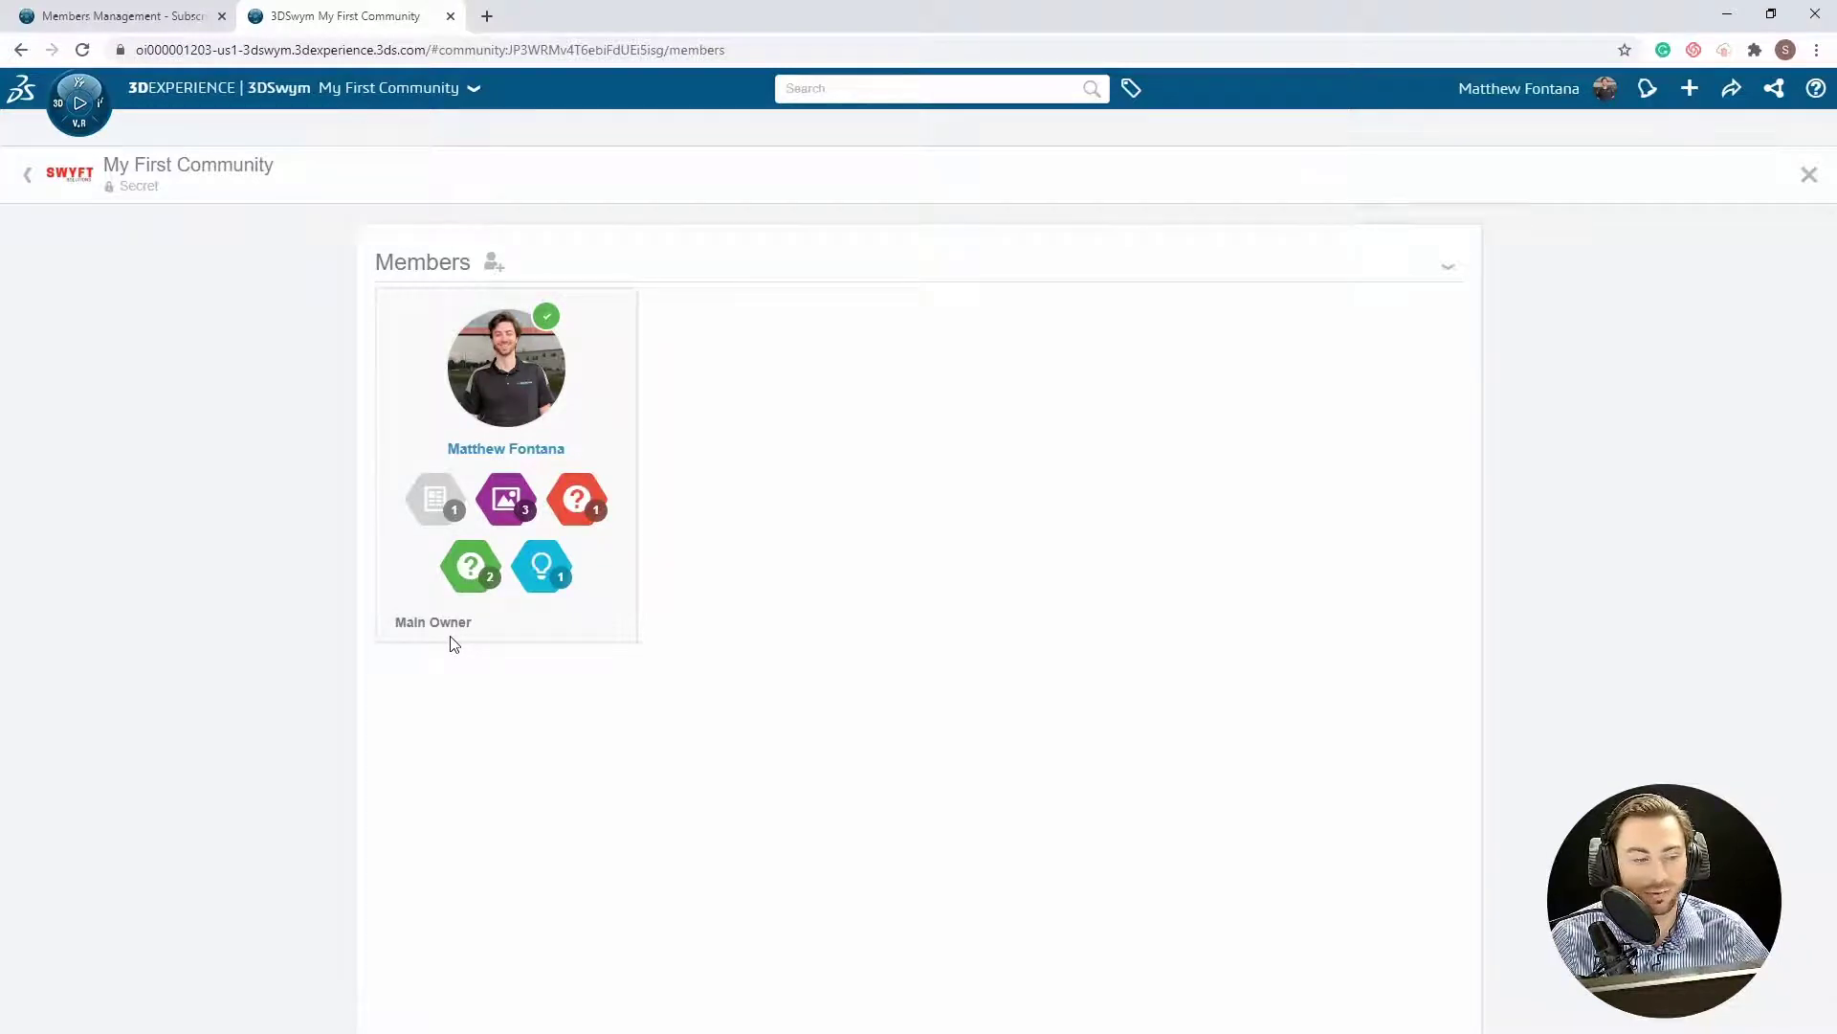
View the main owner's profile and return to the members page of My First Community
left_click(487, 450)
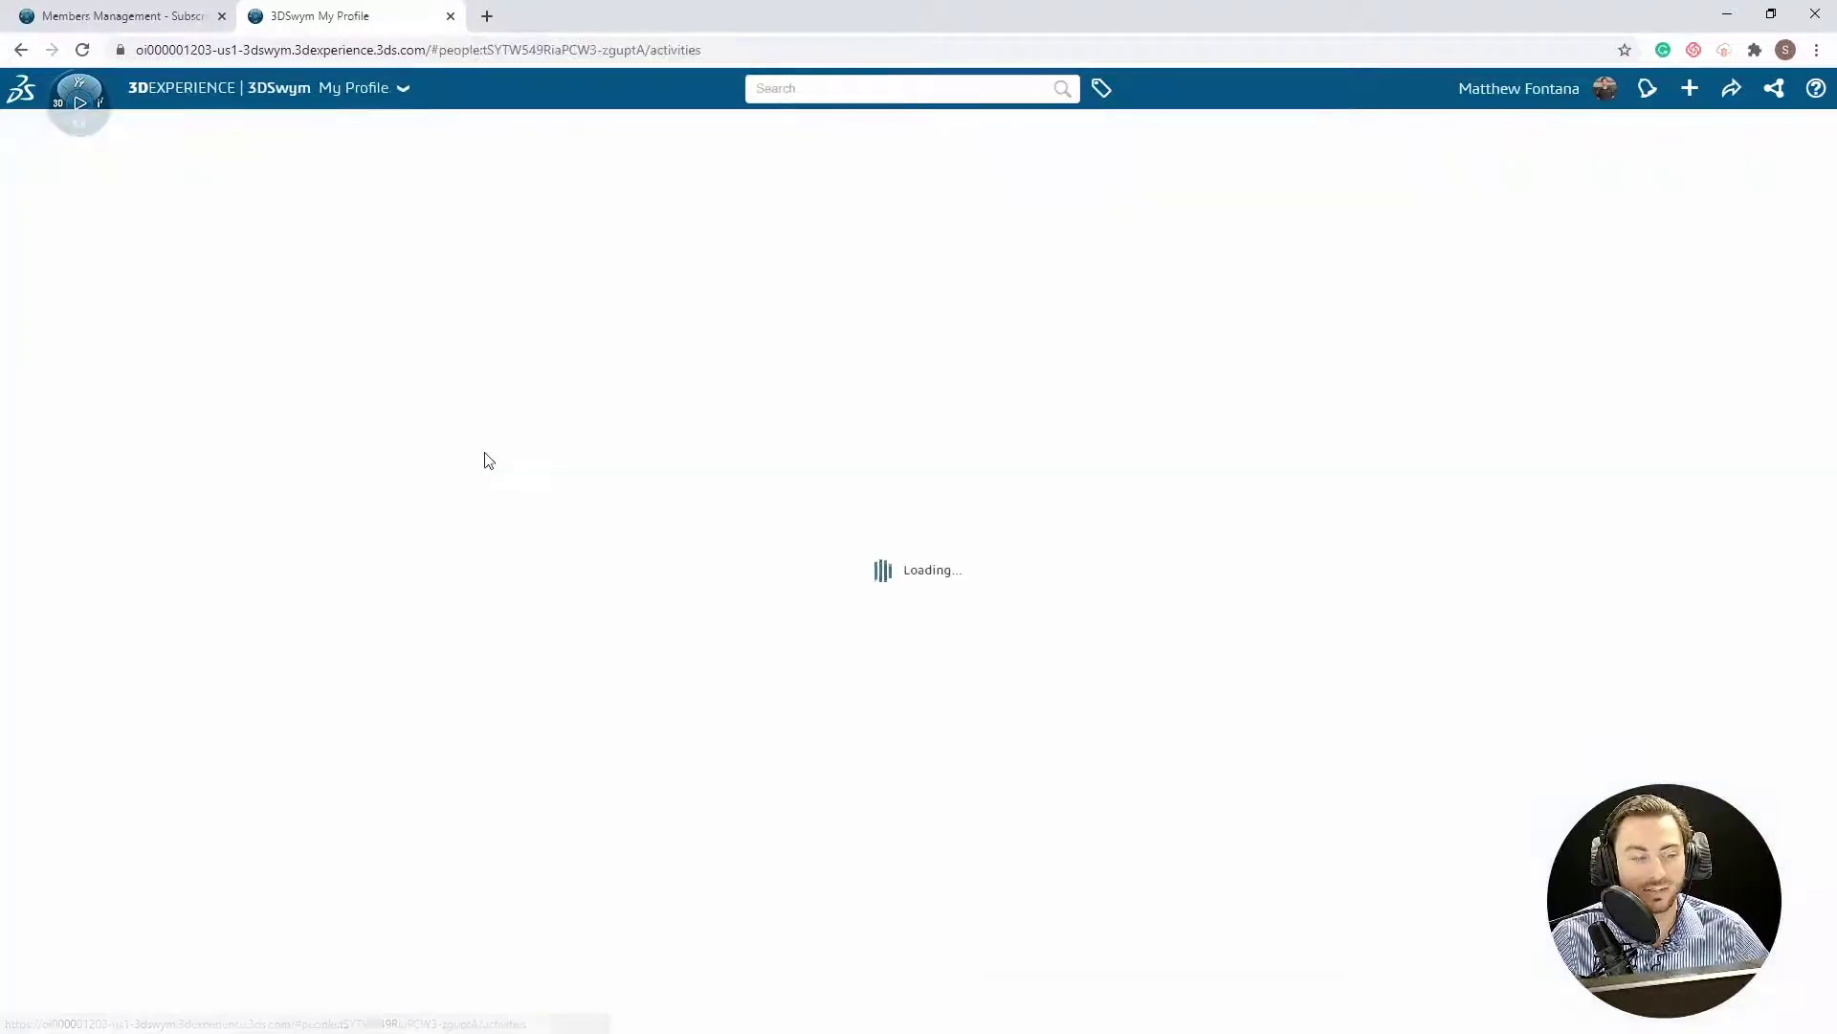
left_click(20, 50)
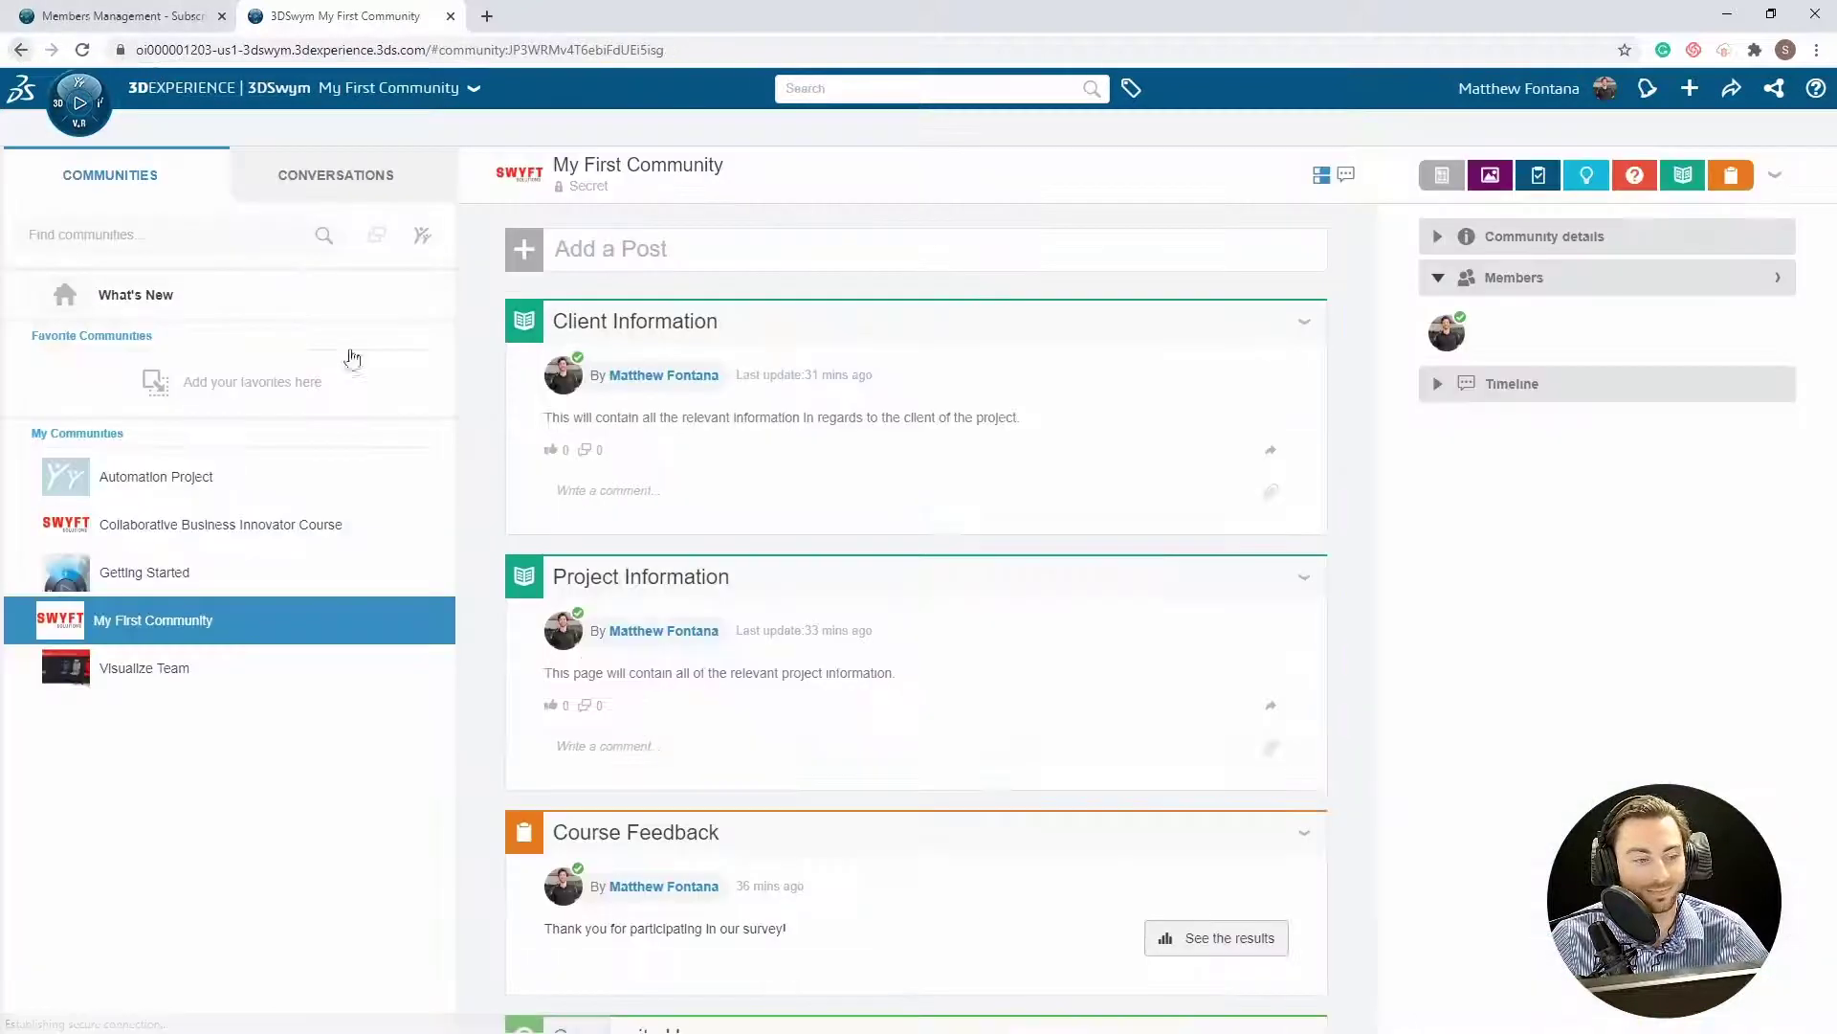
left_click(1748, 281)
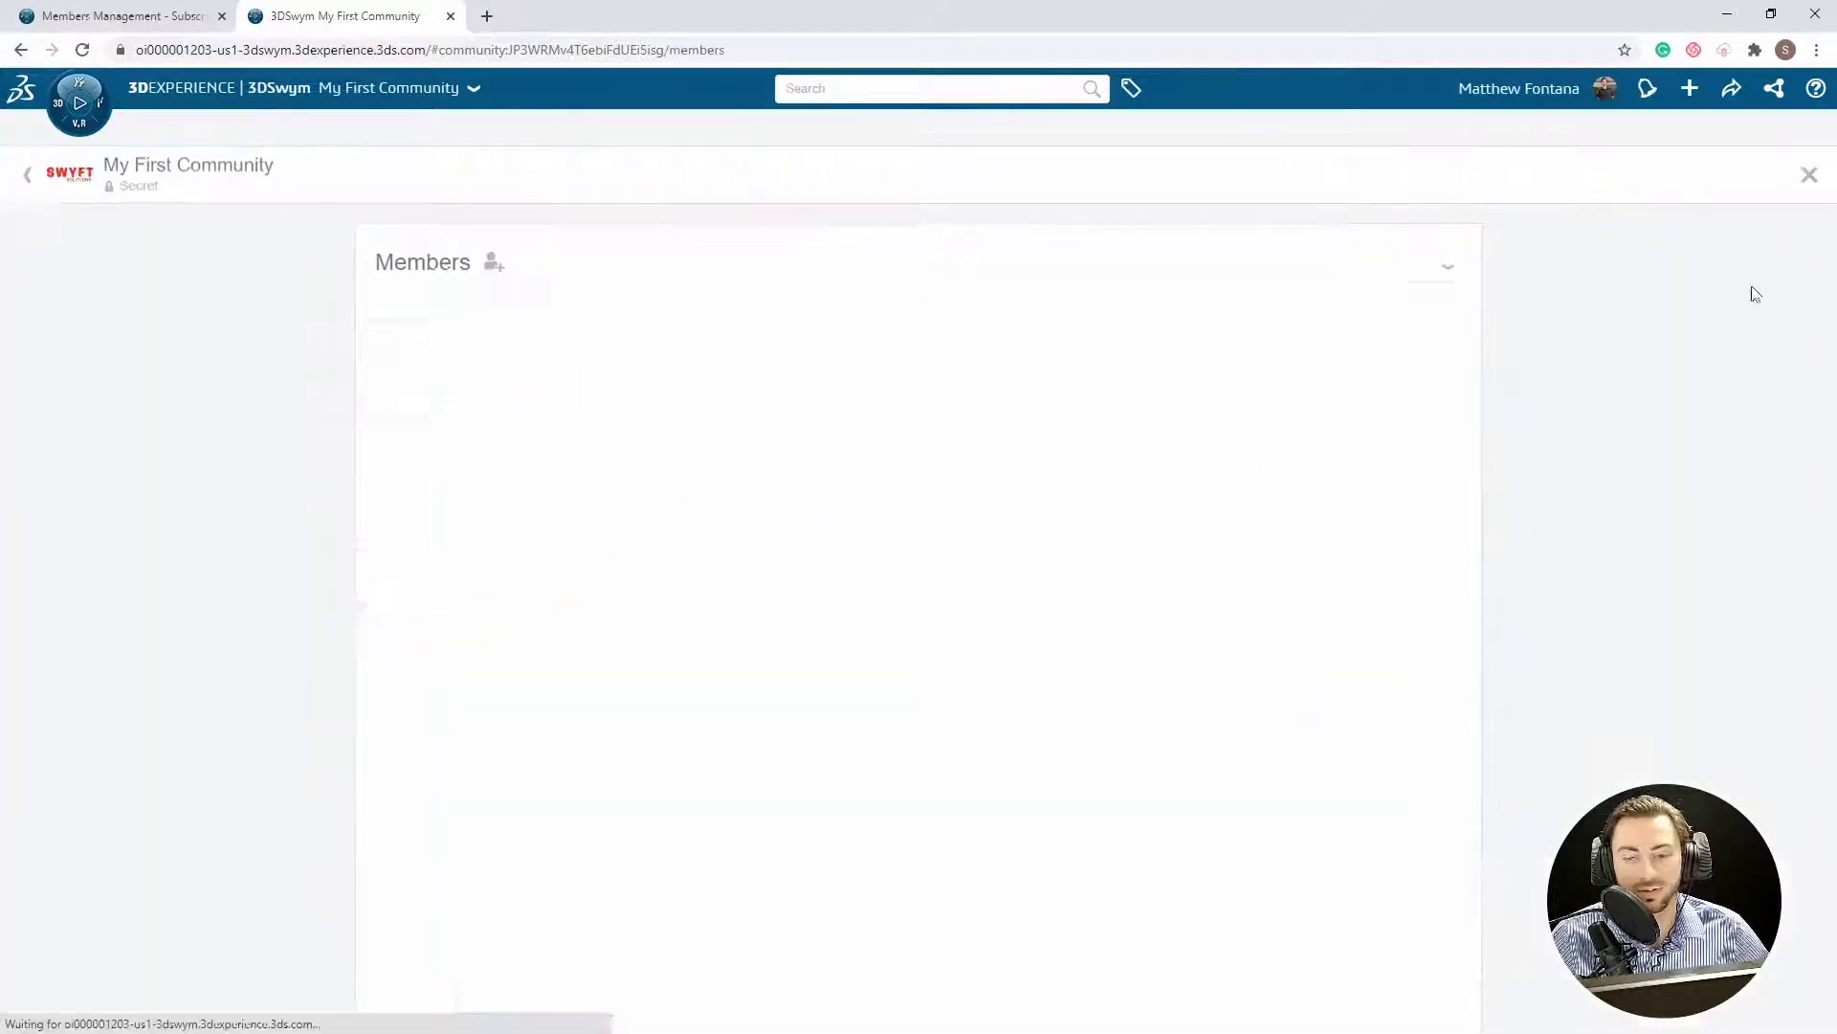
Review the roles offered for adding members and the member management options, and return to the community's main page
left_click(492, 265)
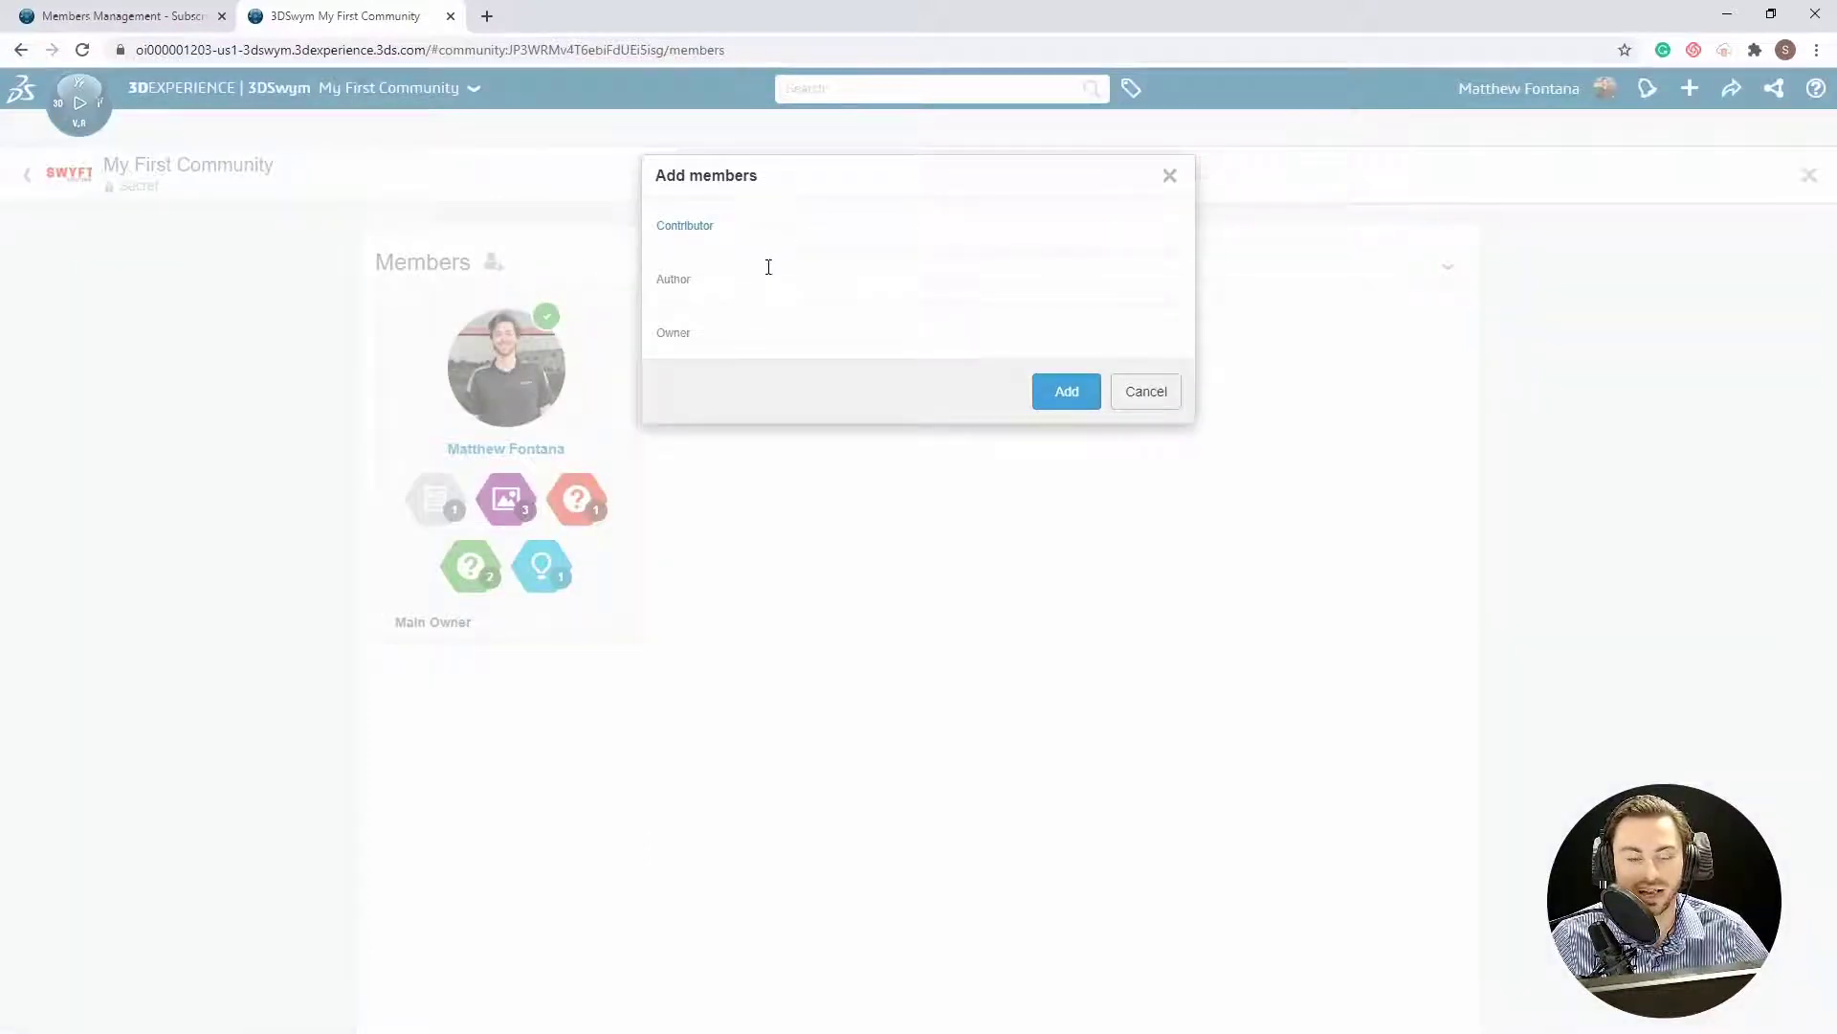
left_click(1058, 392)
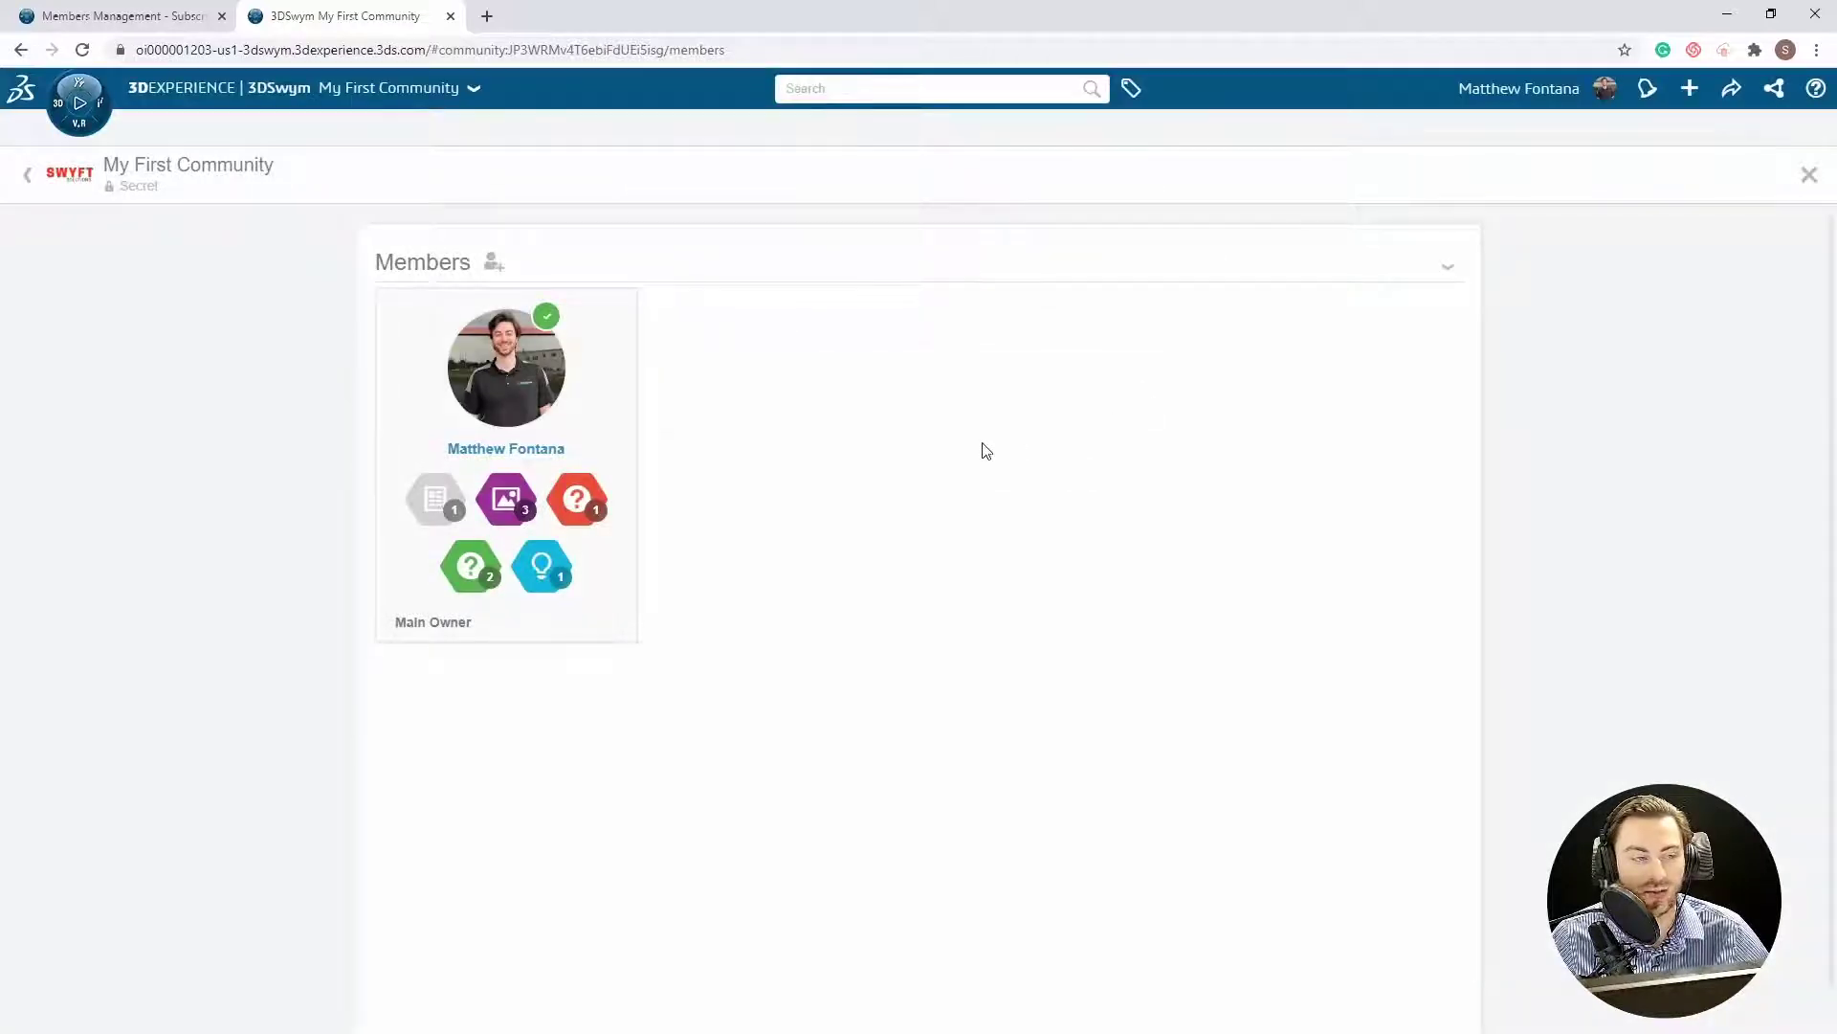
left_click(1447, 271)
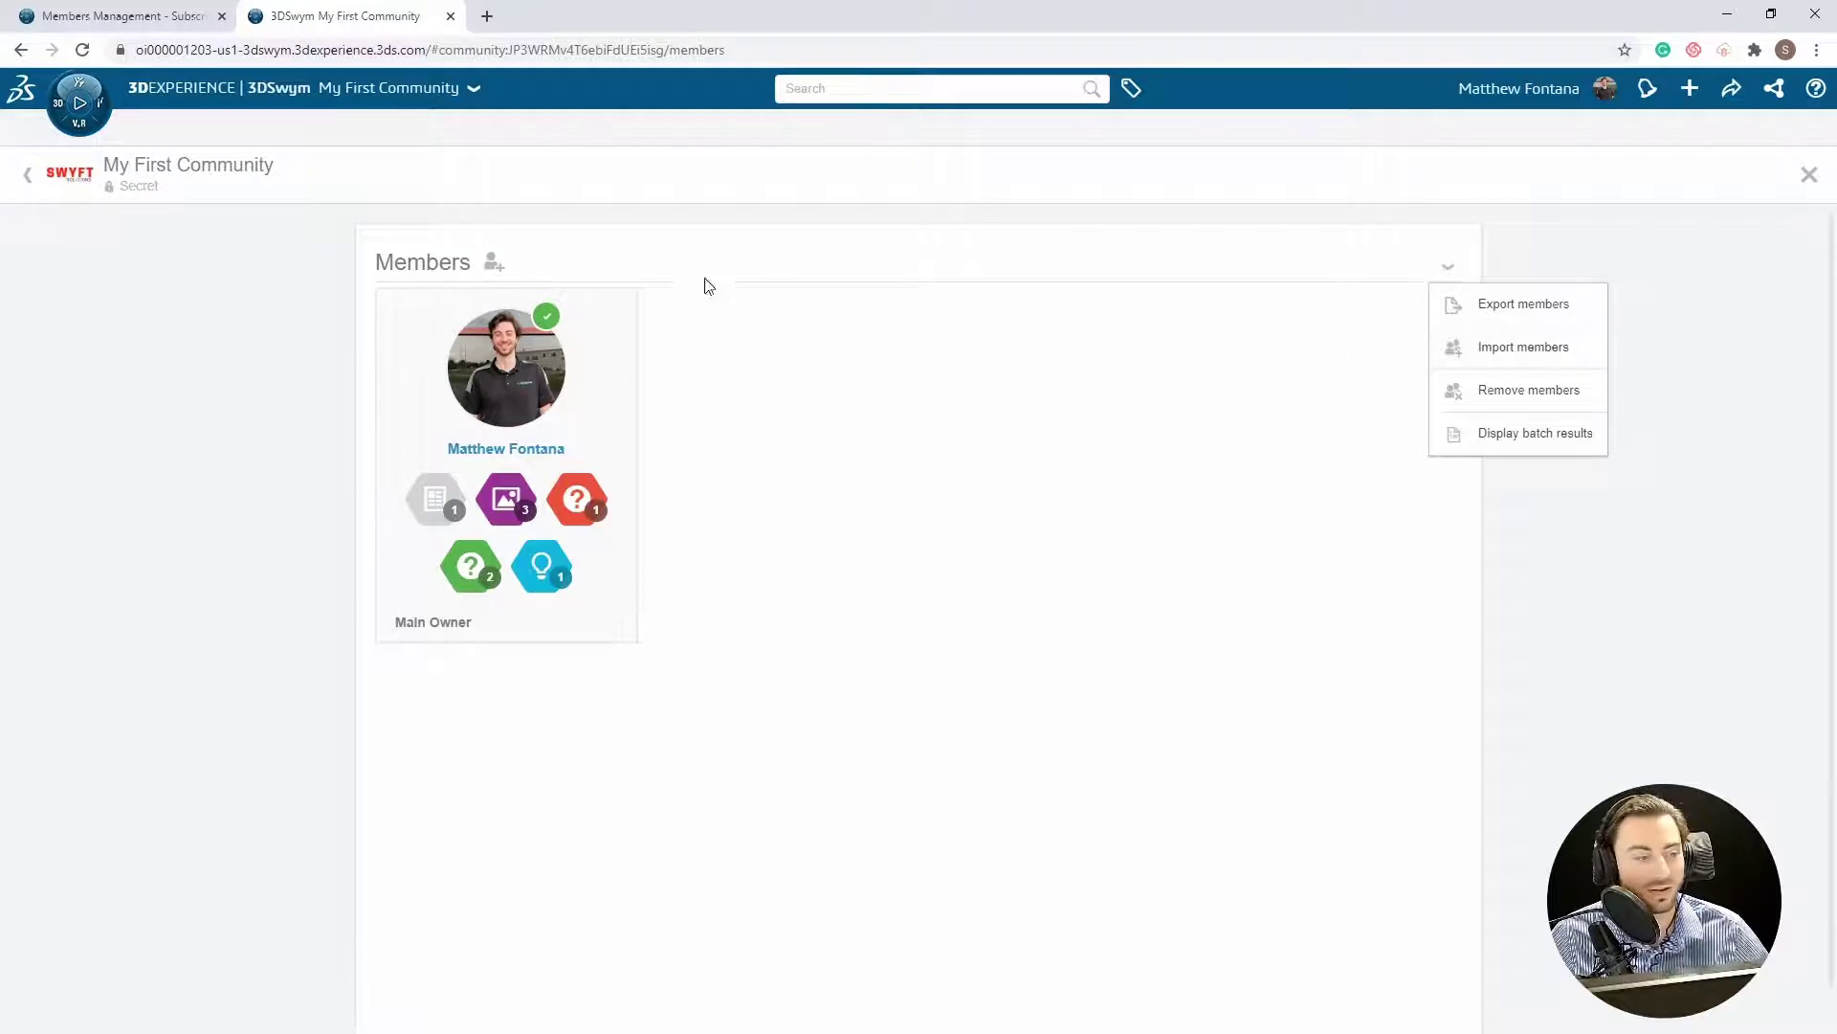
left_click(734, 278)
left_click(25, 178)
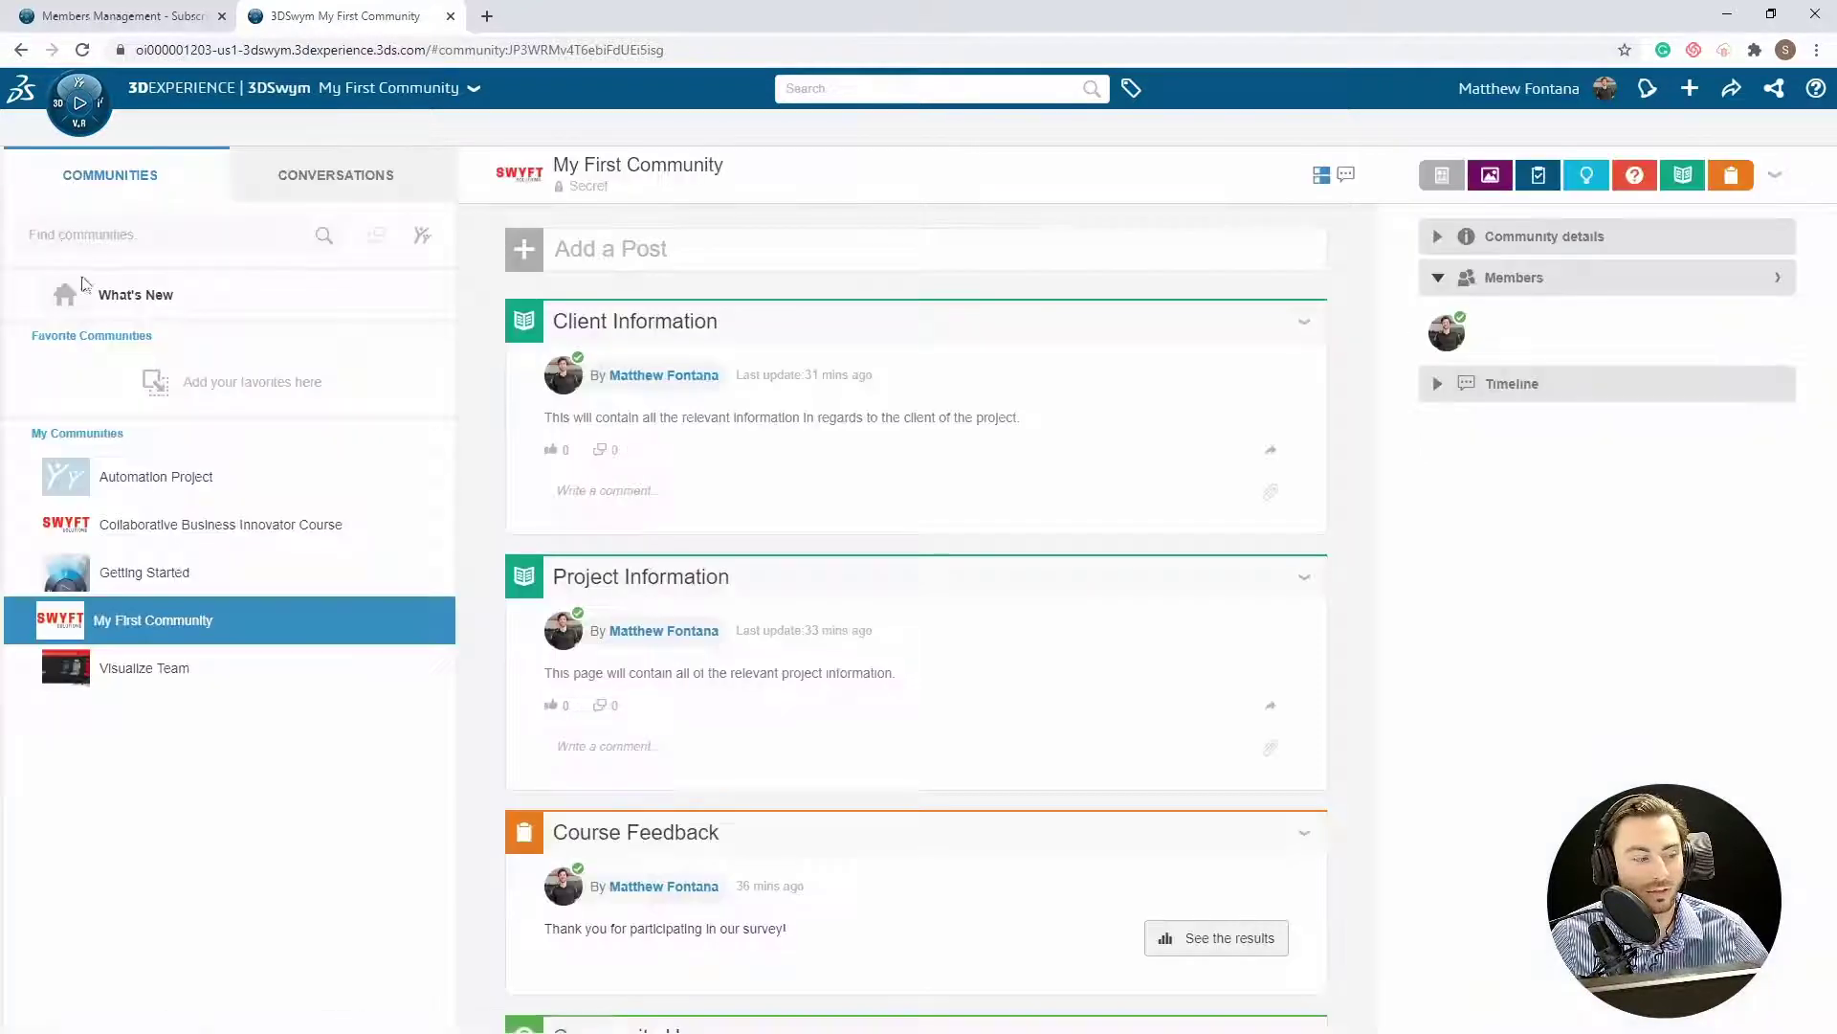
Open the full members page of the Automation Project community
left_click(326, 522)
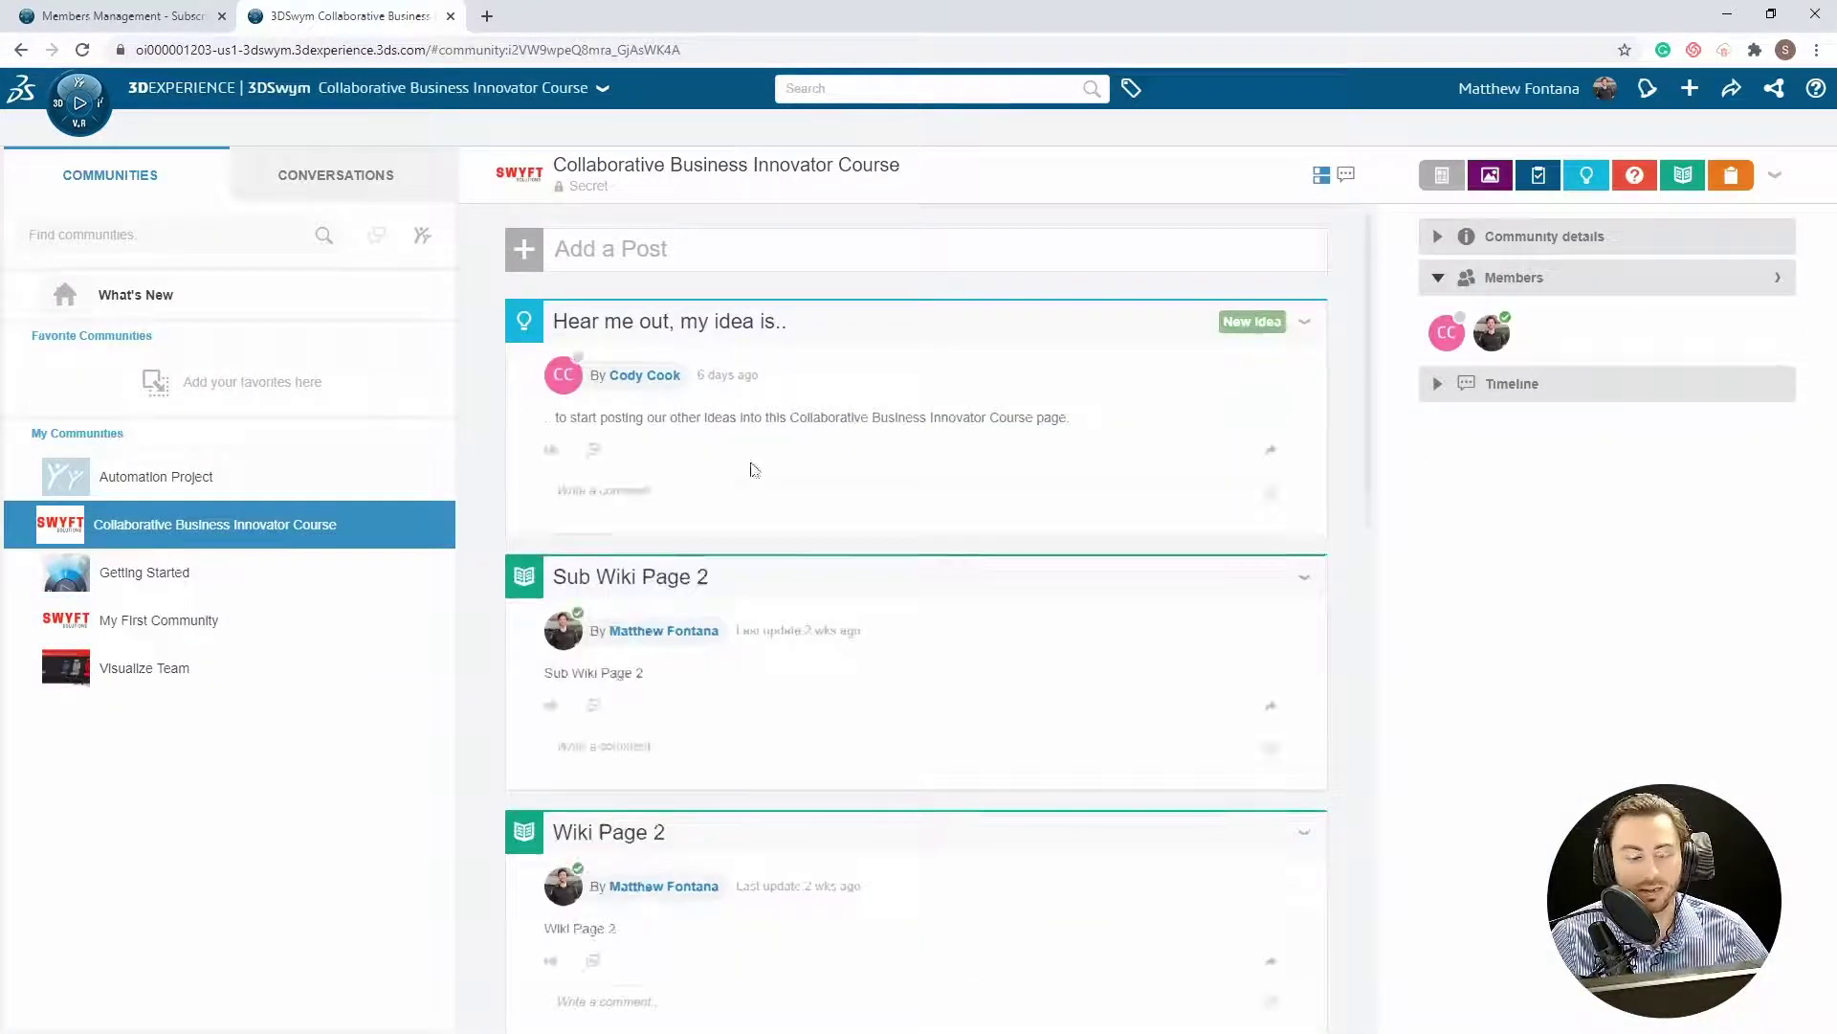
left_click(236, 486)
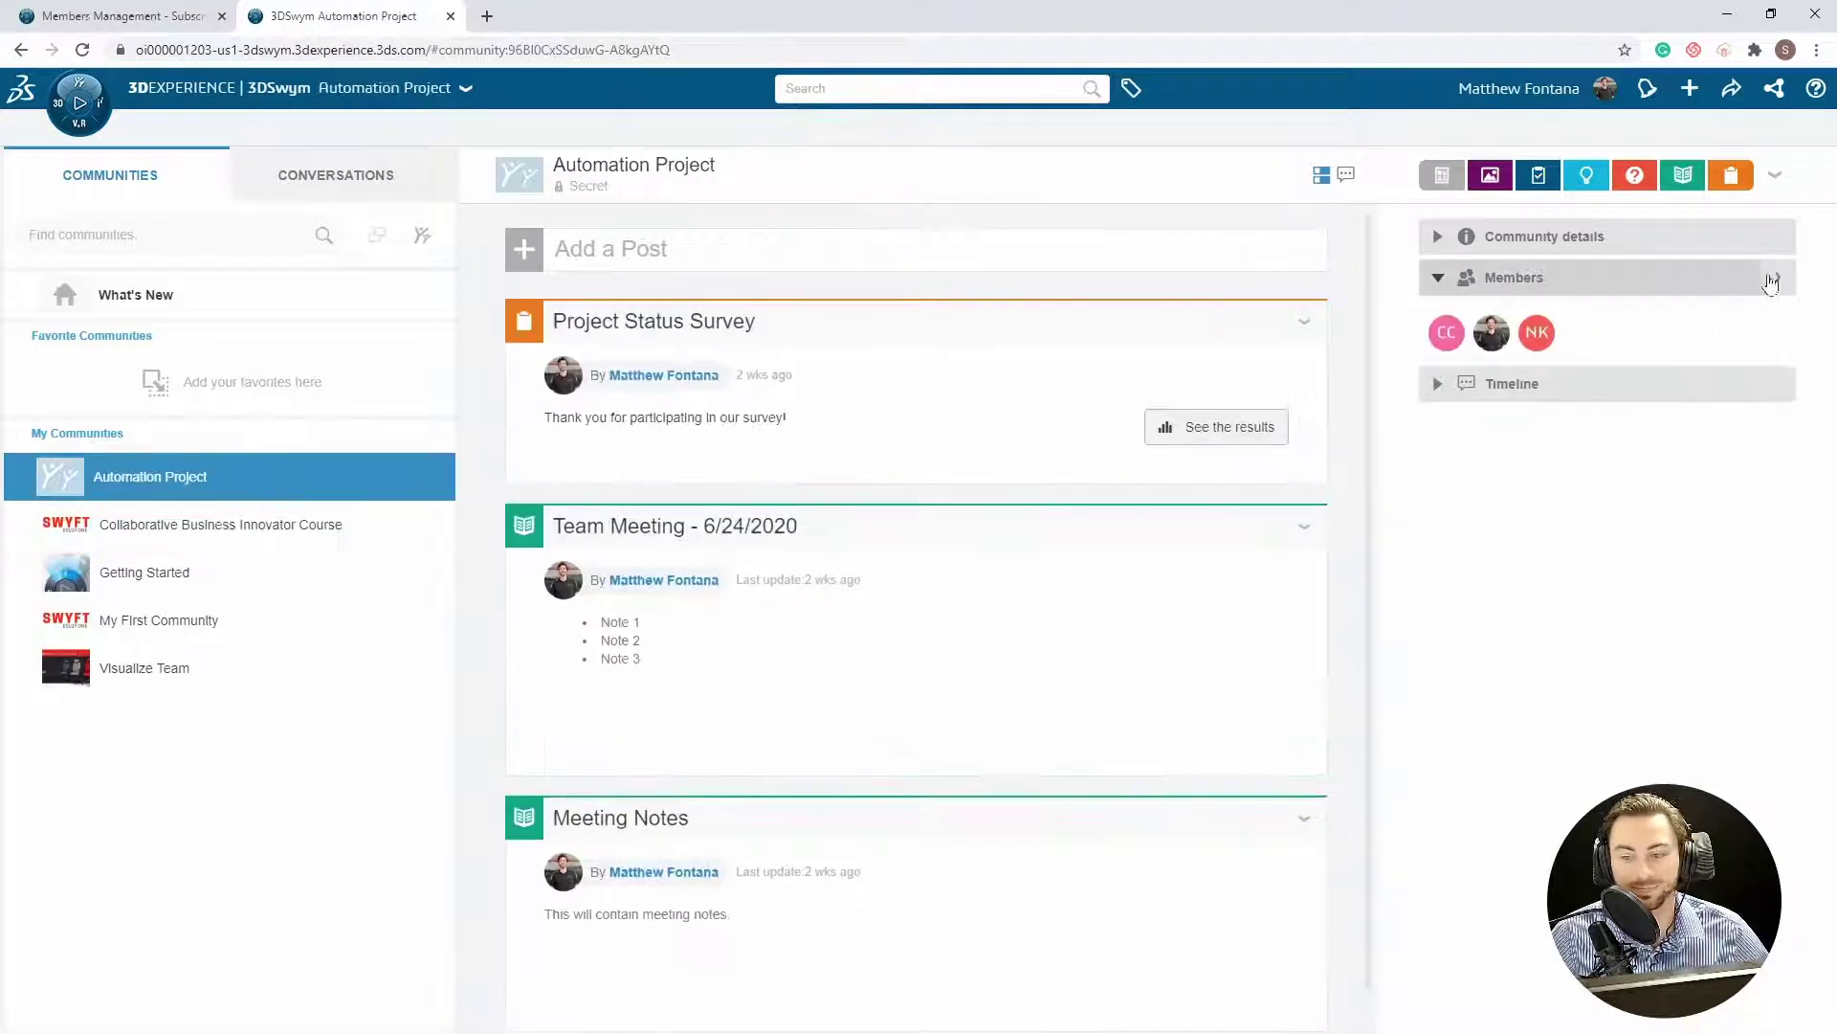
left_click(1777, 277)
Export the Automation Project members with the role filter All in CSV format
left_click(1448, 267)
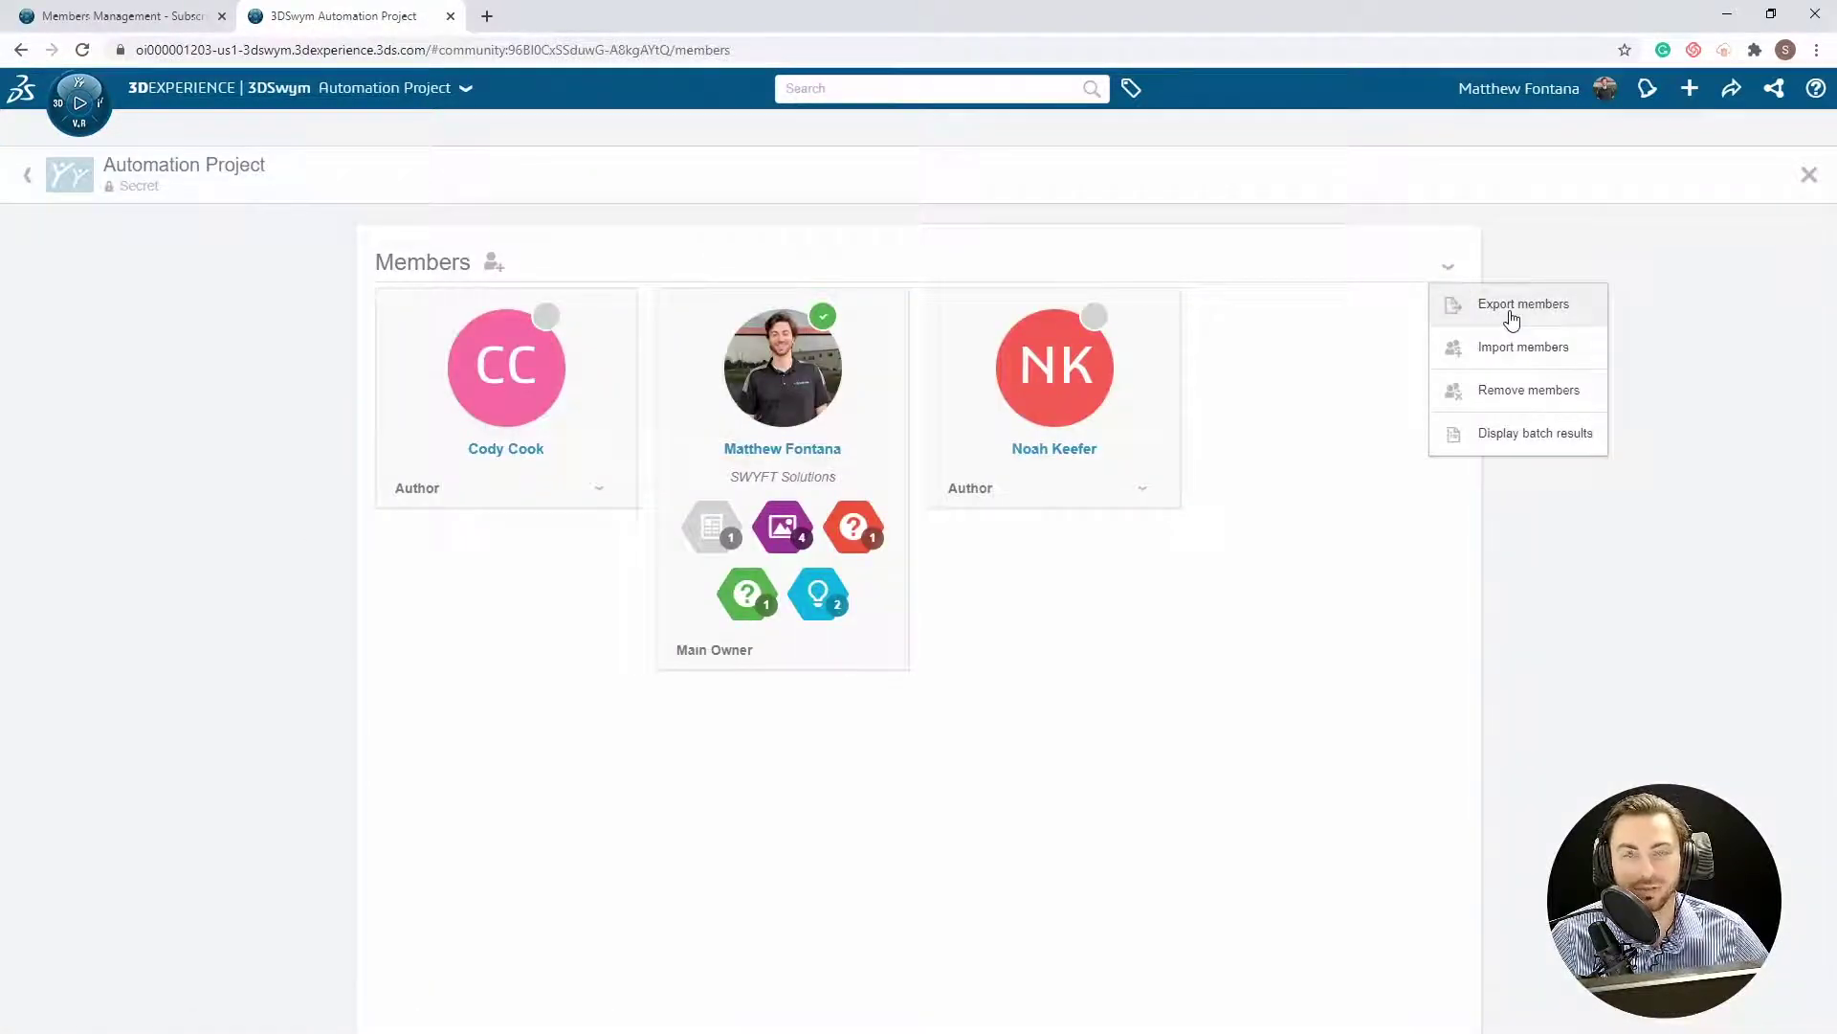
left_click(1511, 308)
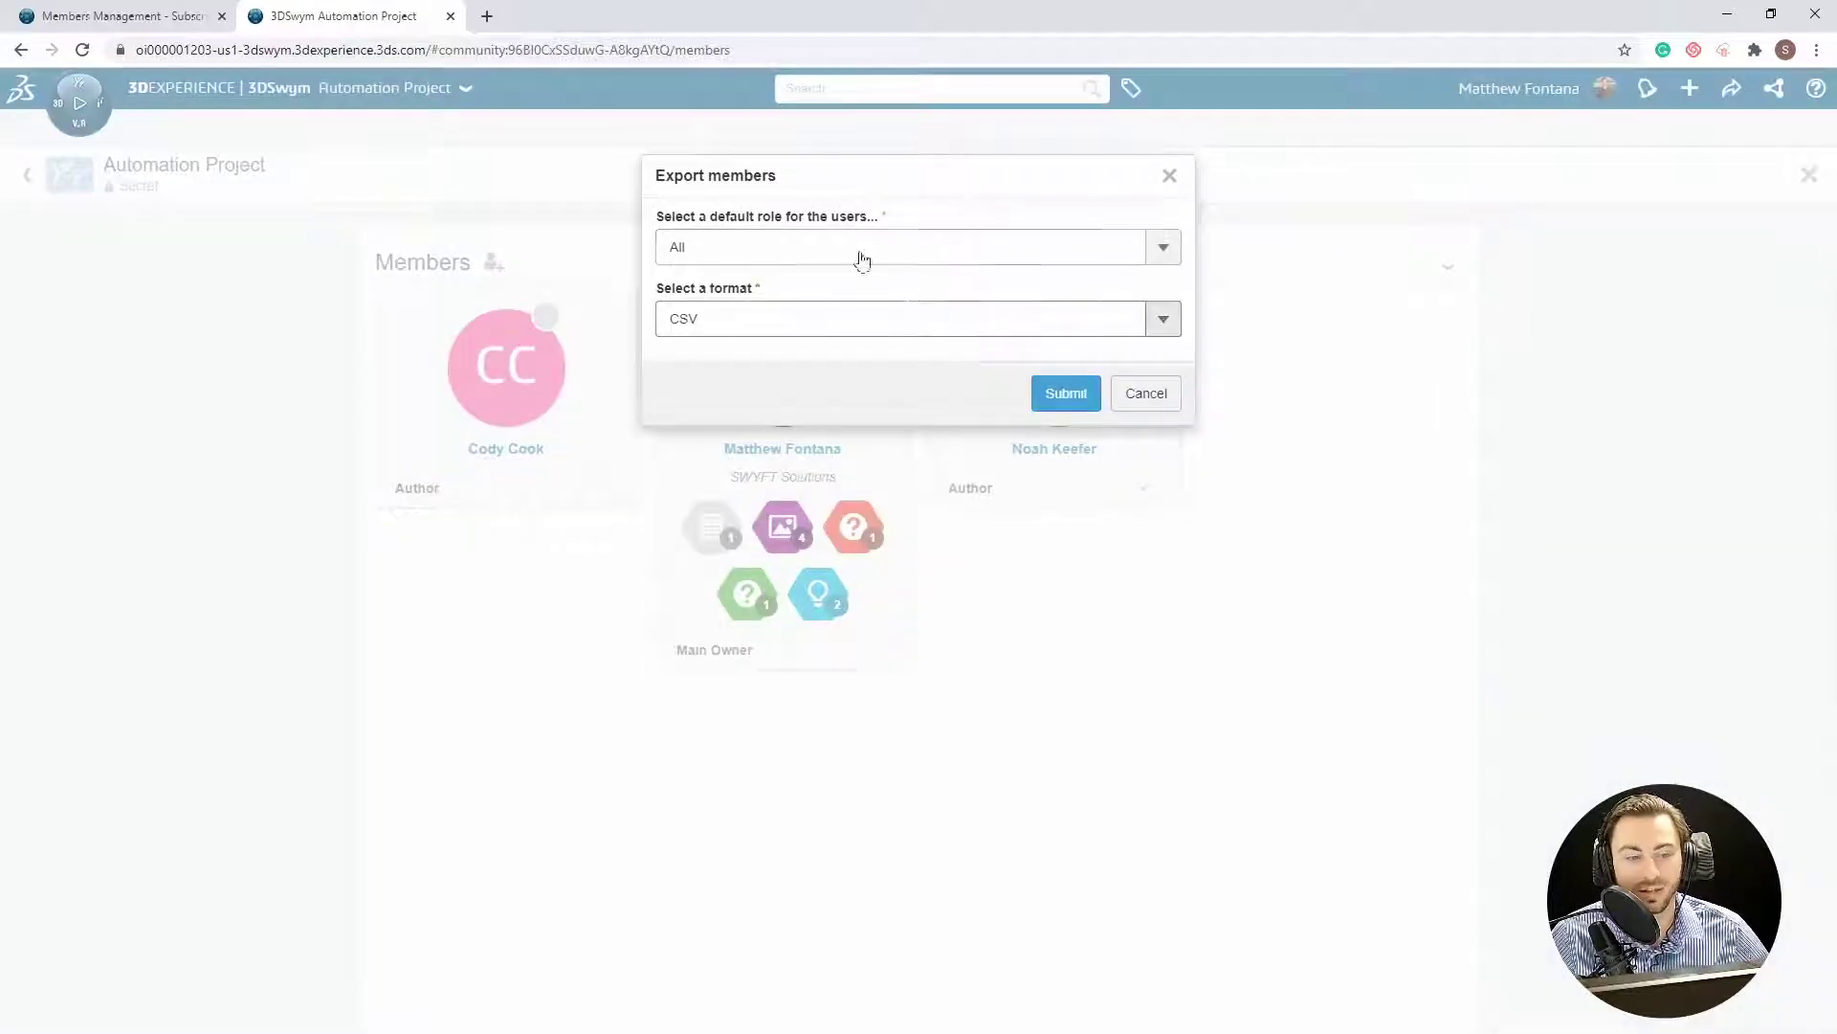
left_click(913, 268)
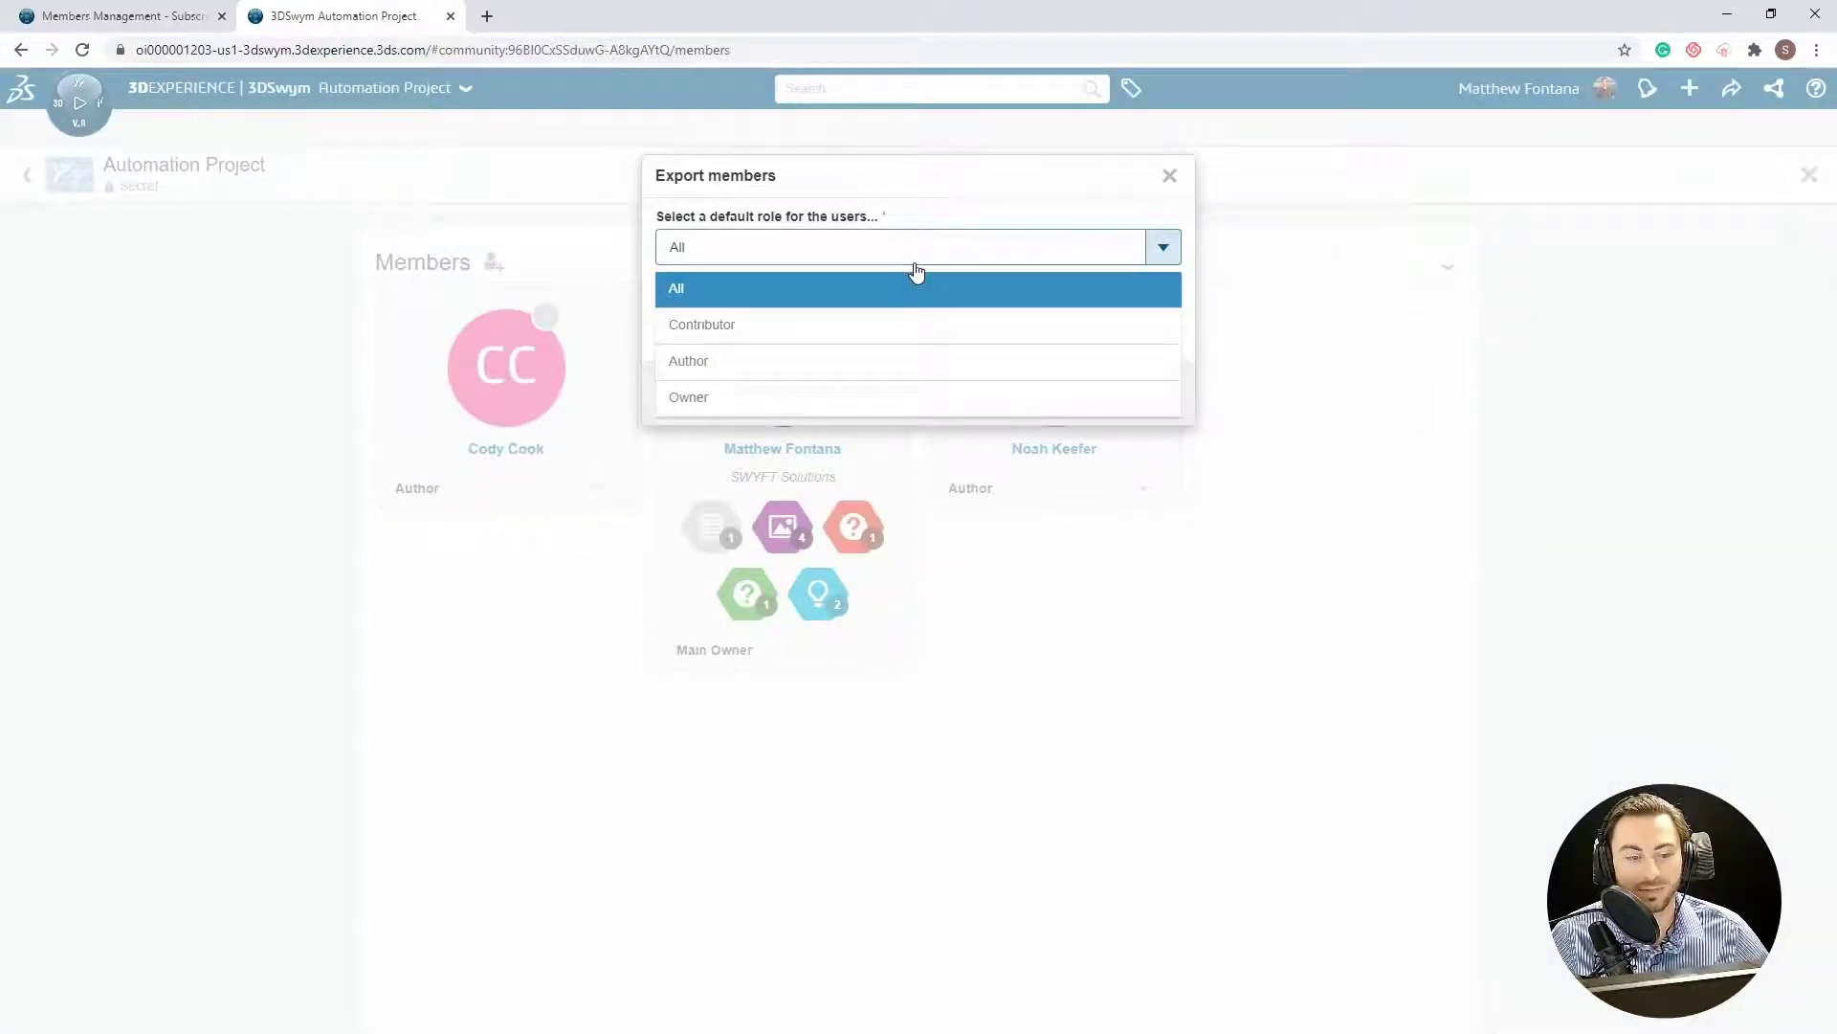
left_click(795, 252)
left_click(910, 325)
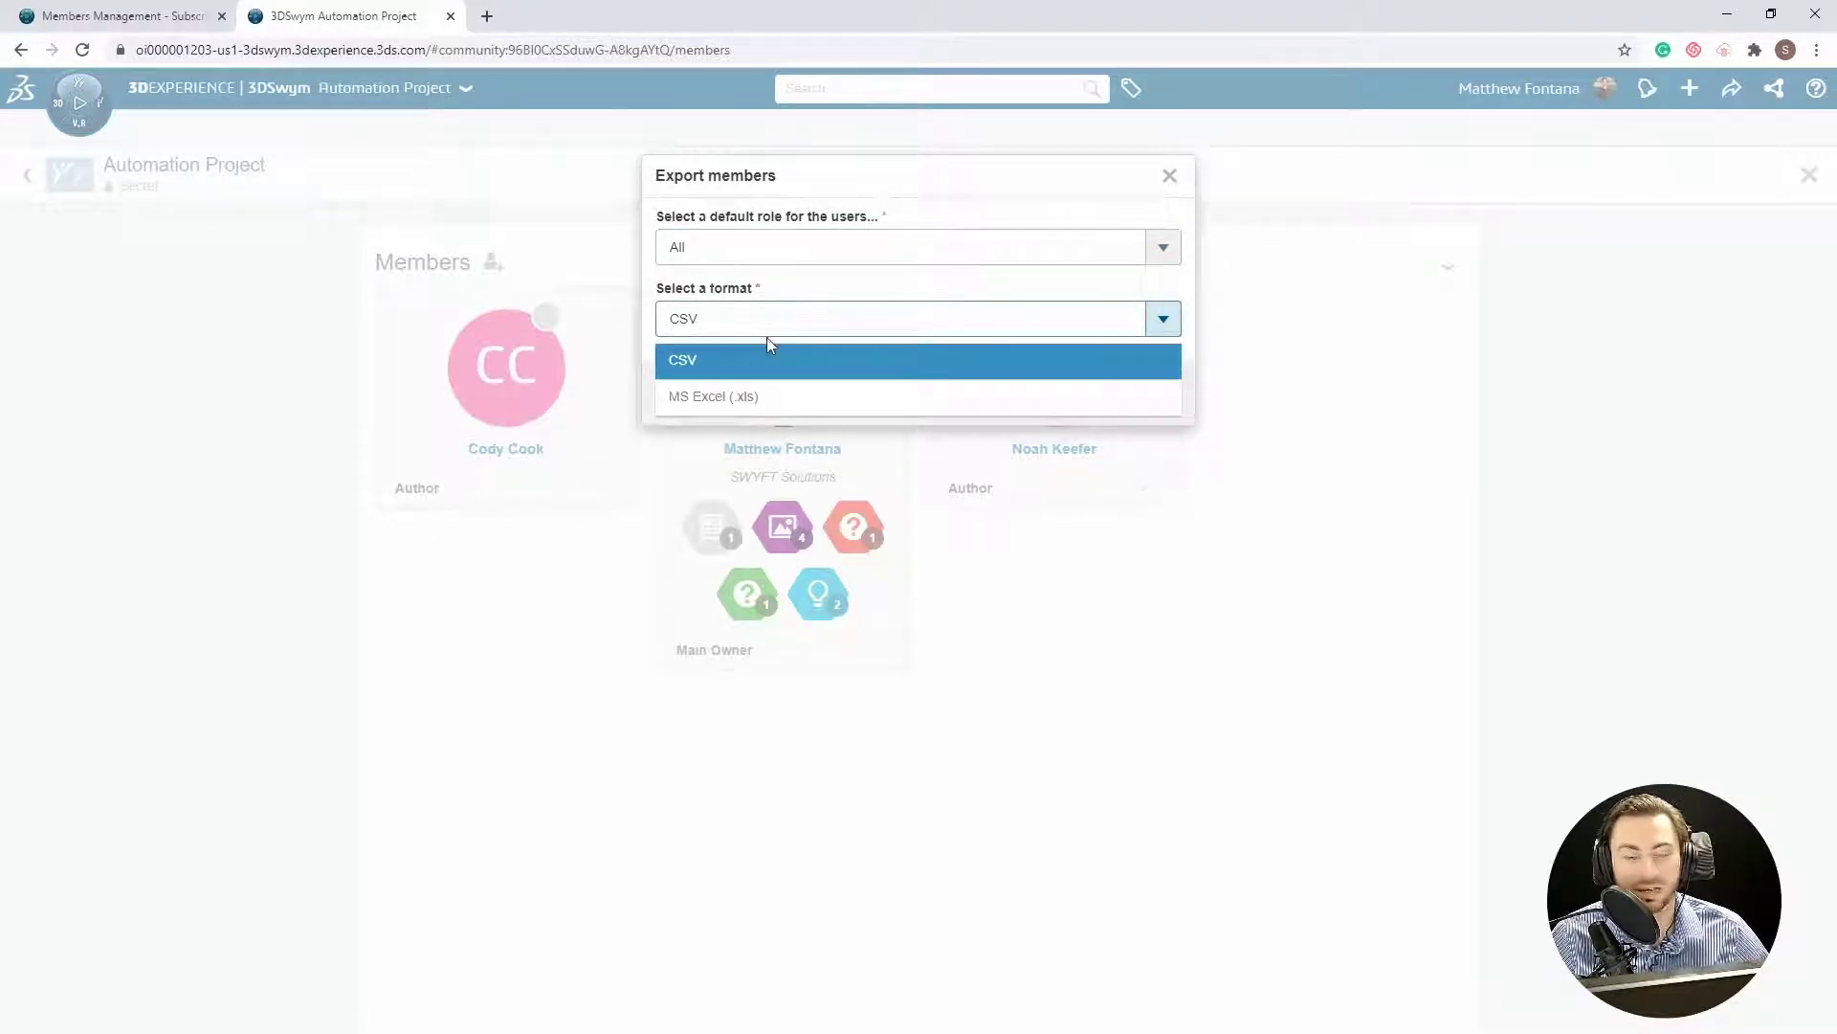
left_click(795, 364)
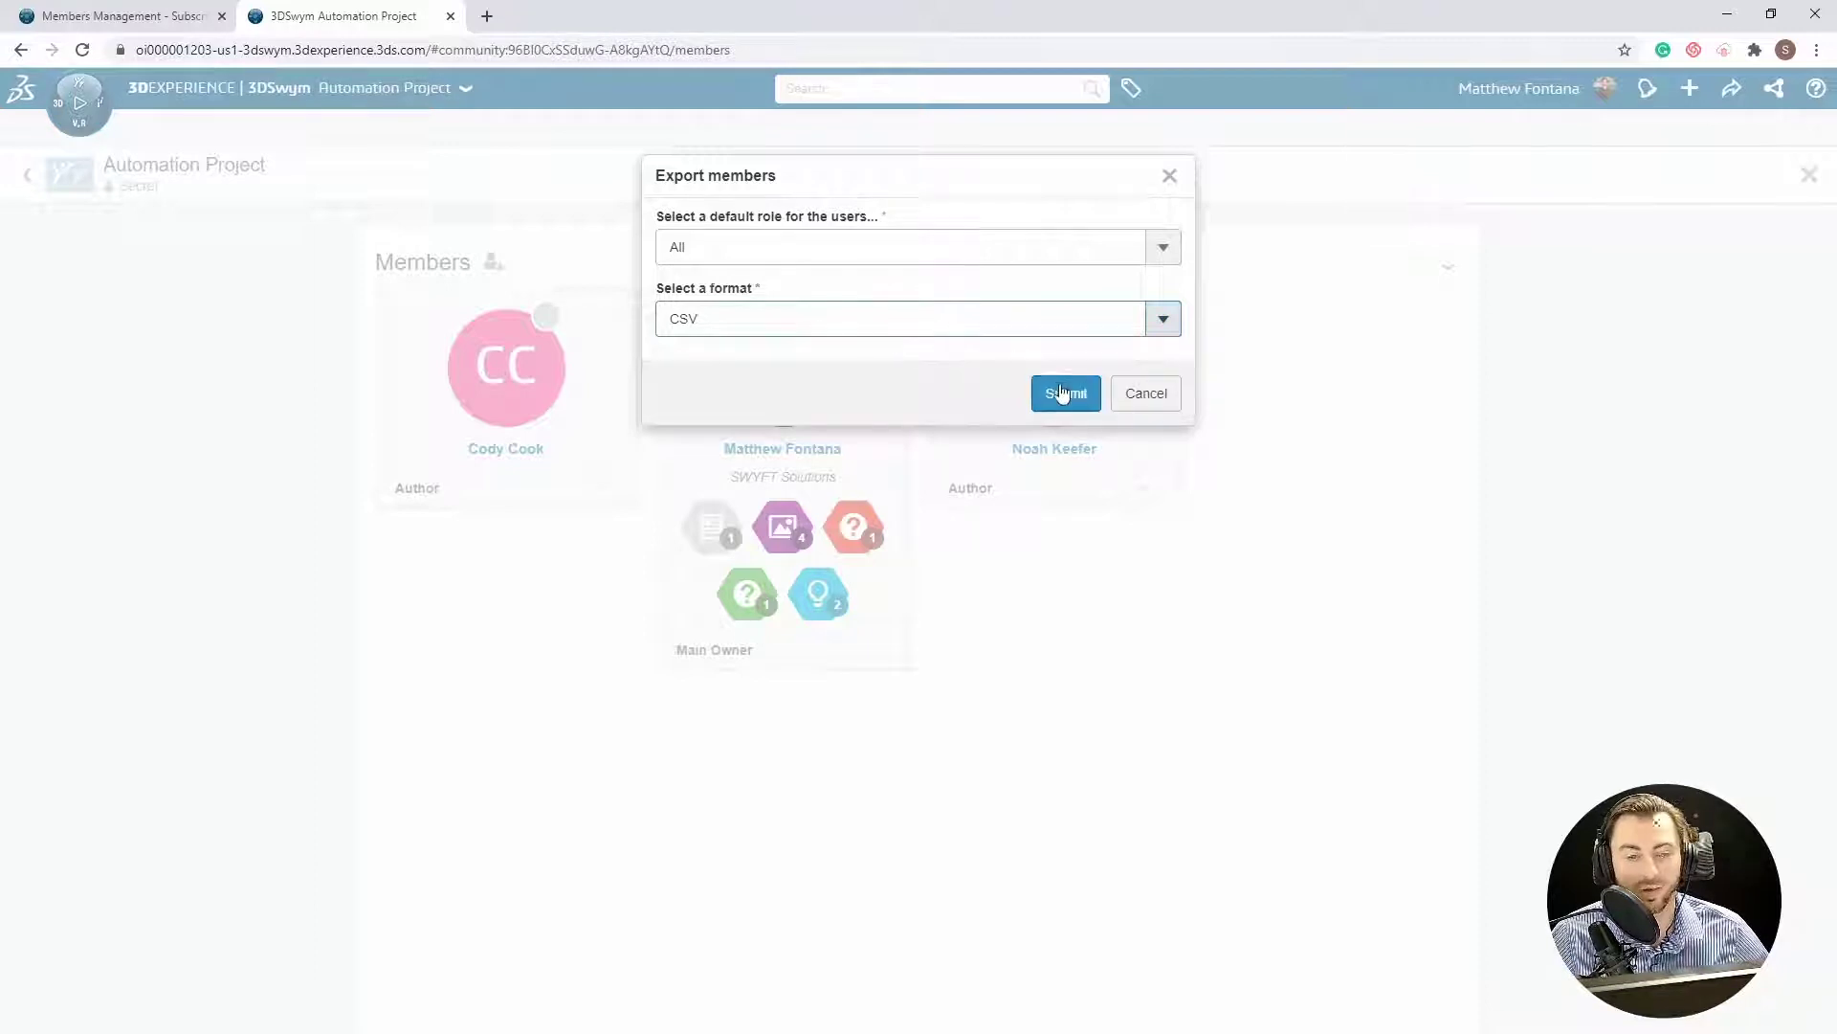
left_click(1063, 393)
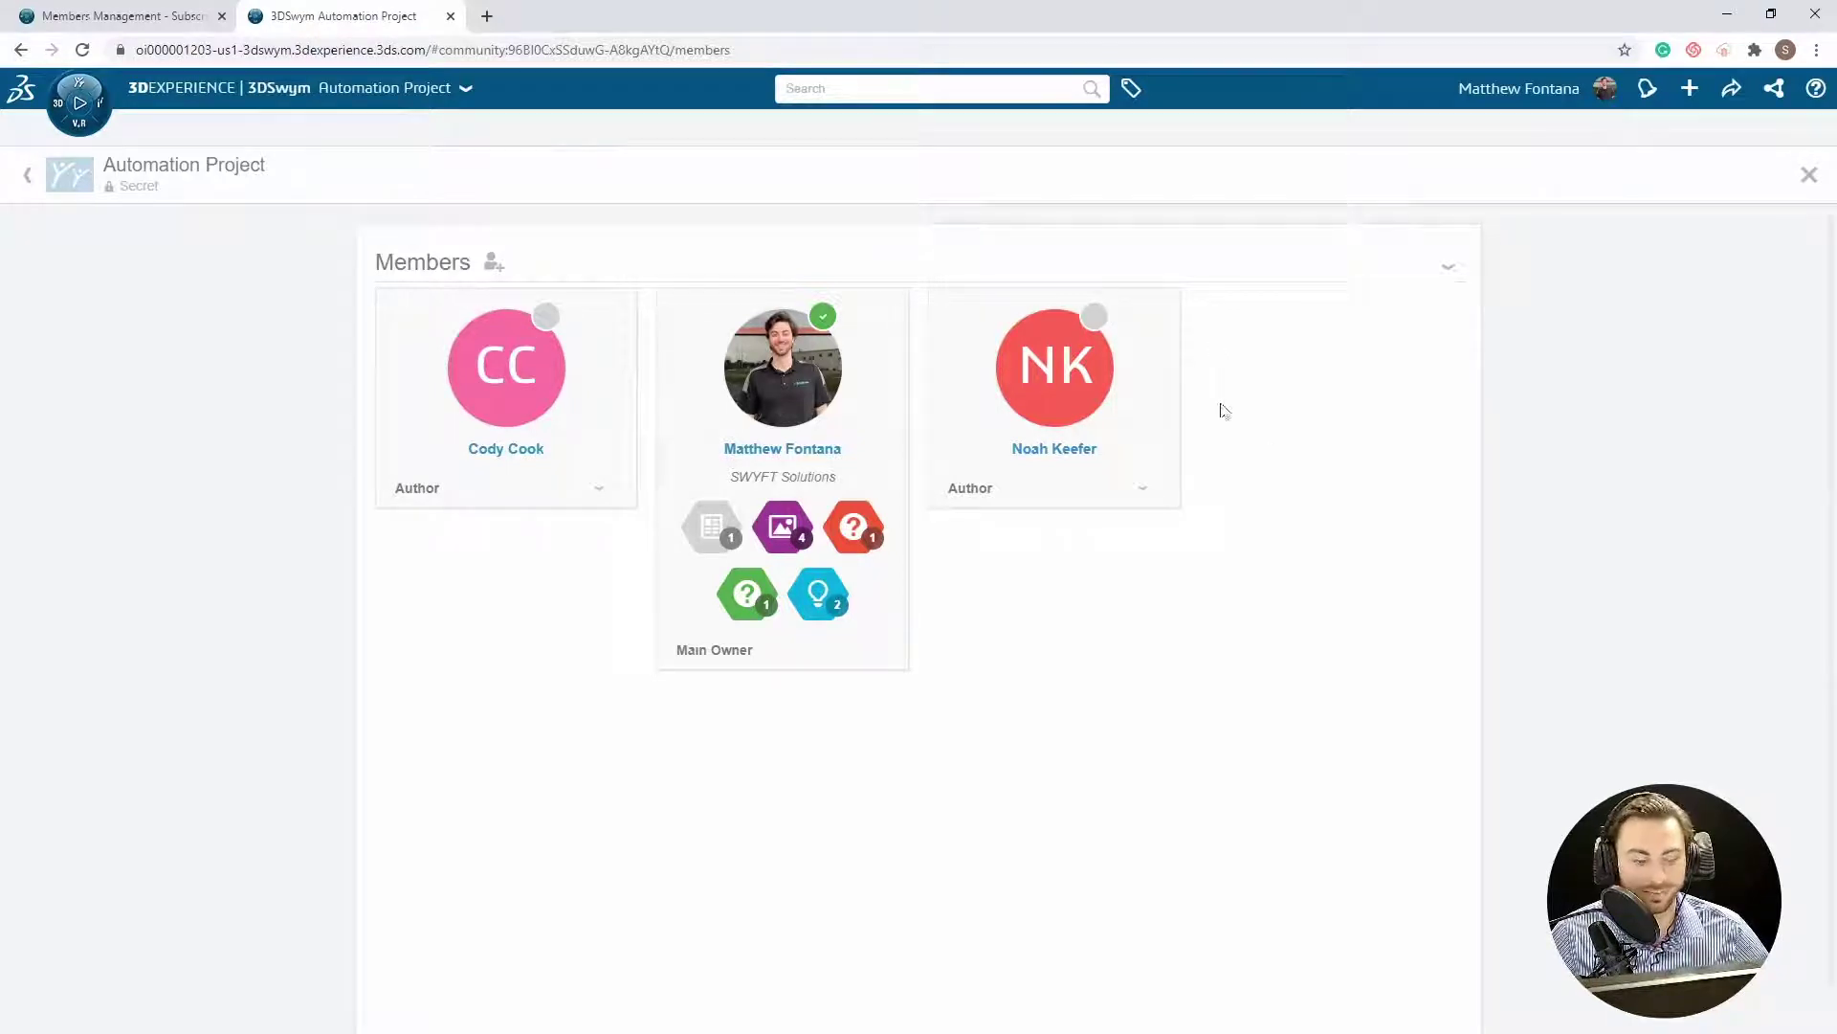
Switch to File Explorer, open the exported members file from Downloads in Excel, widen the Membership Date column to review it, and close both windows
key("alt+Tab")
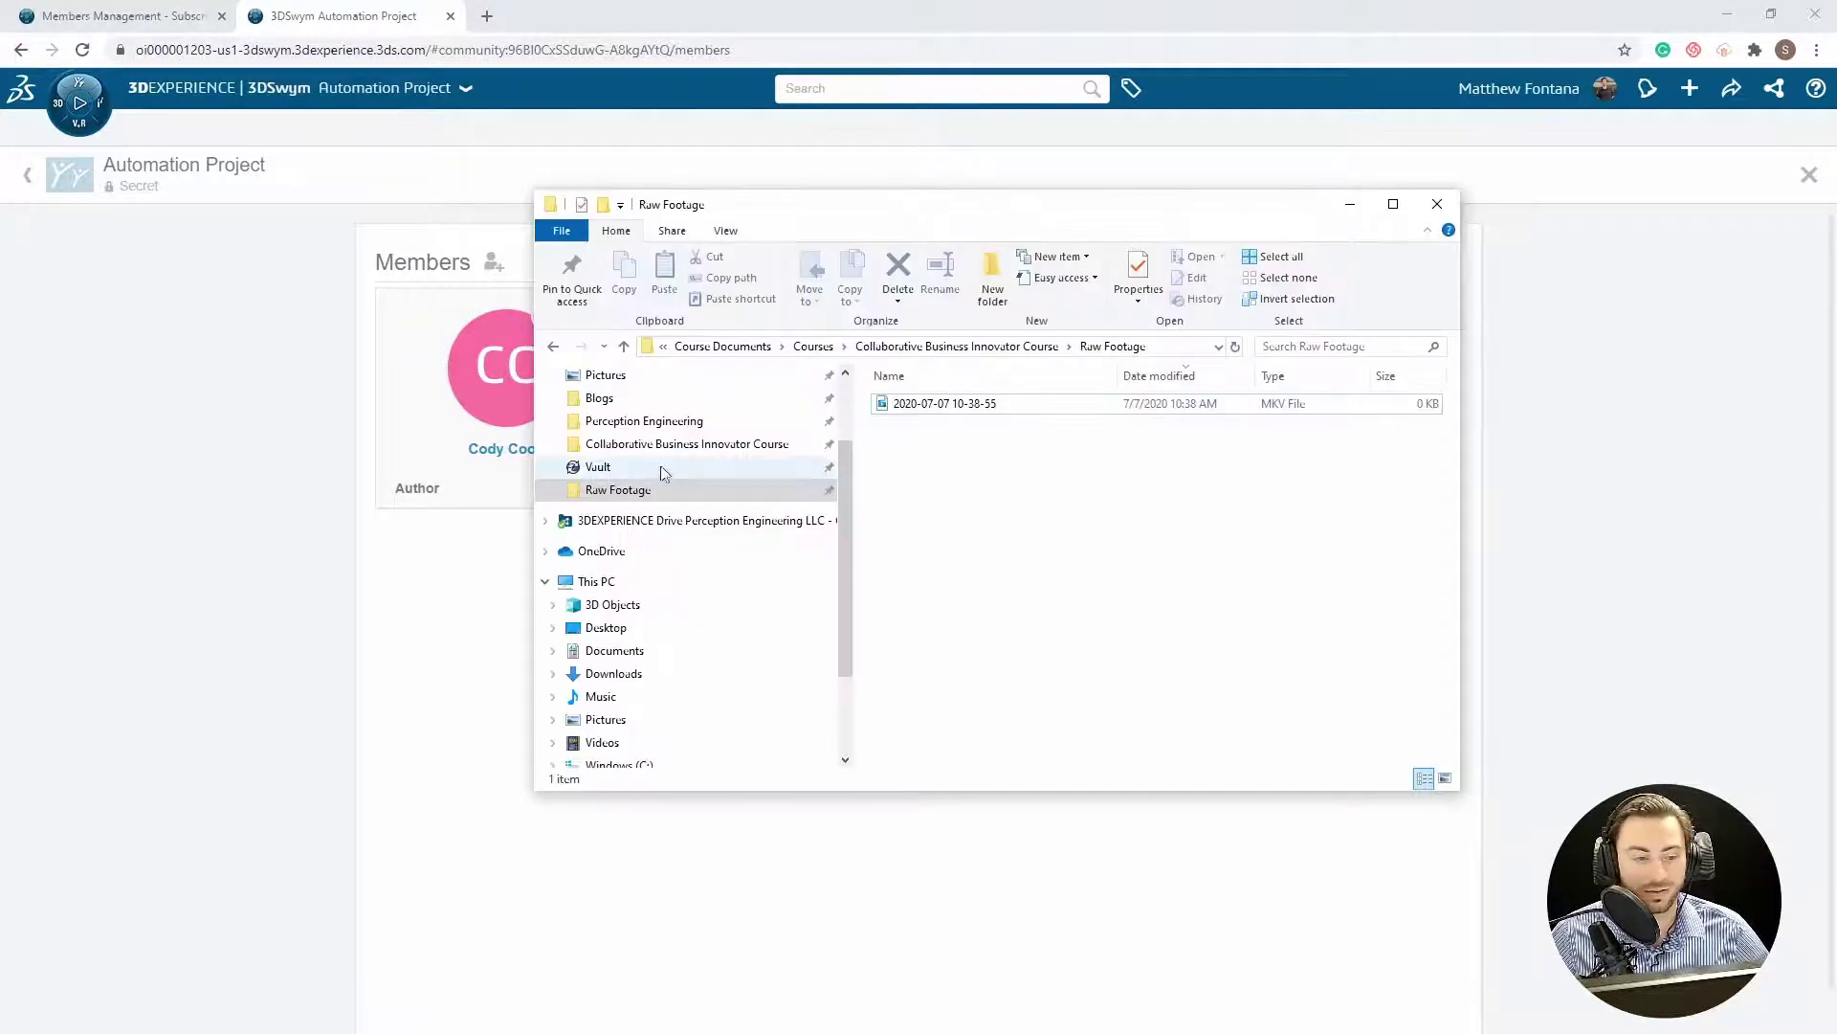
left_click(613, 674)
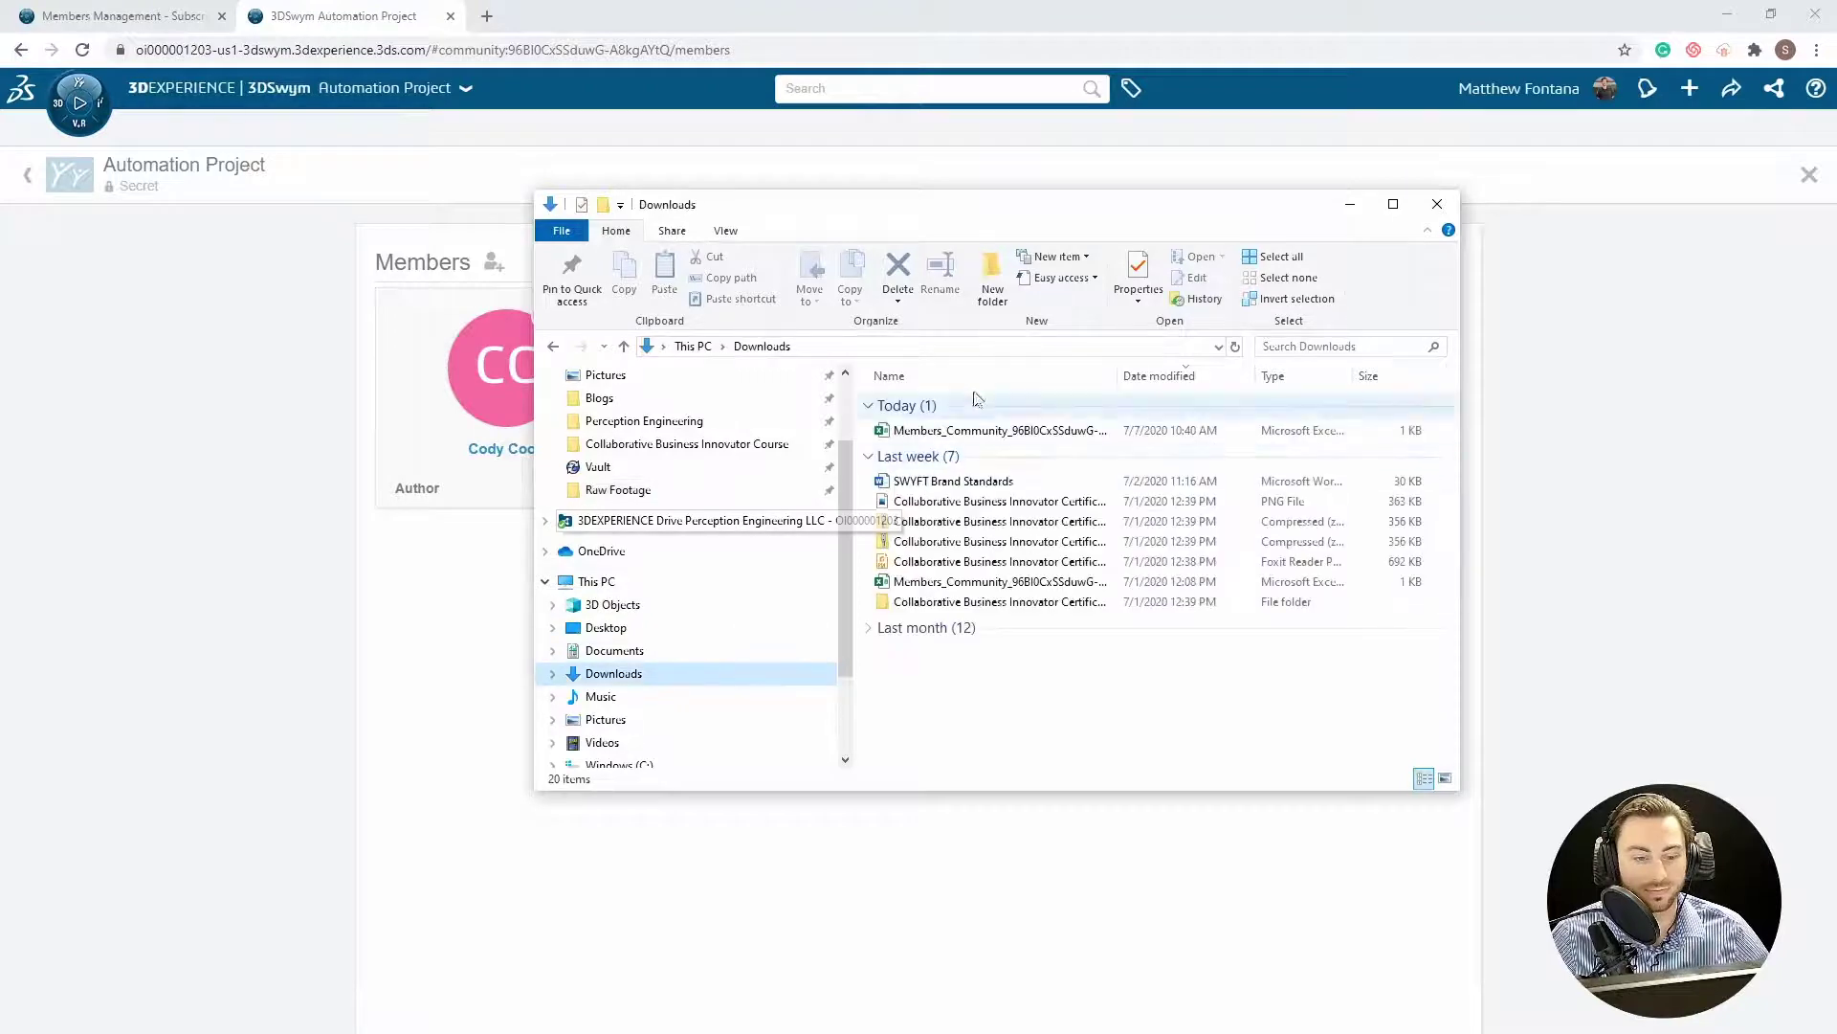
double_click(981, 430)
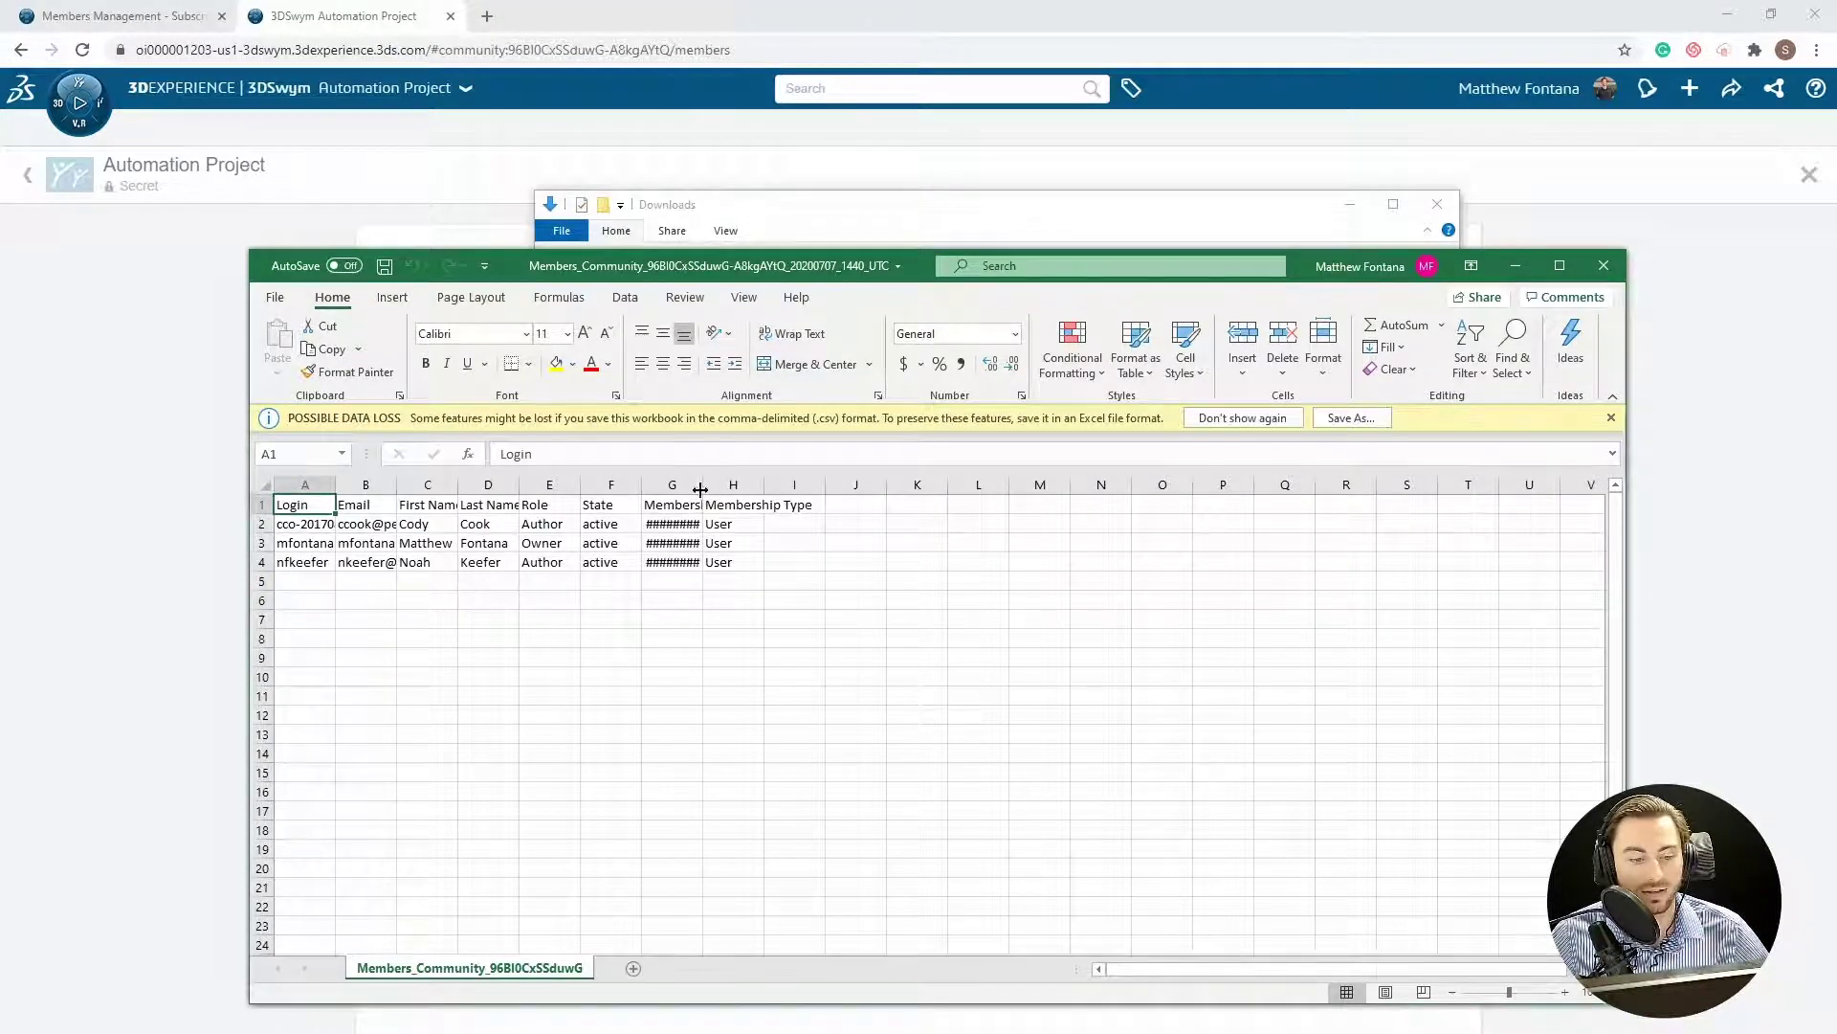
left_click_drag(702, 484, 778, 484)
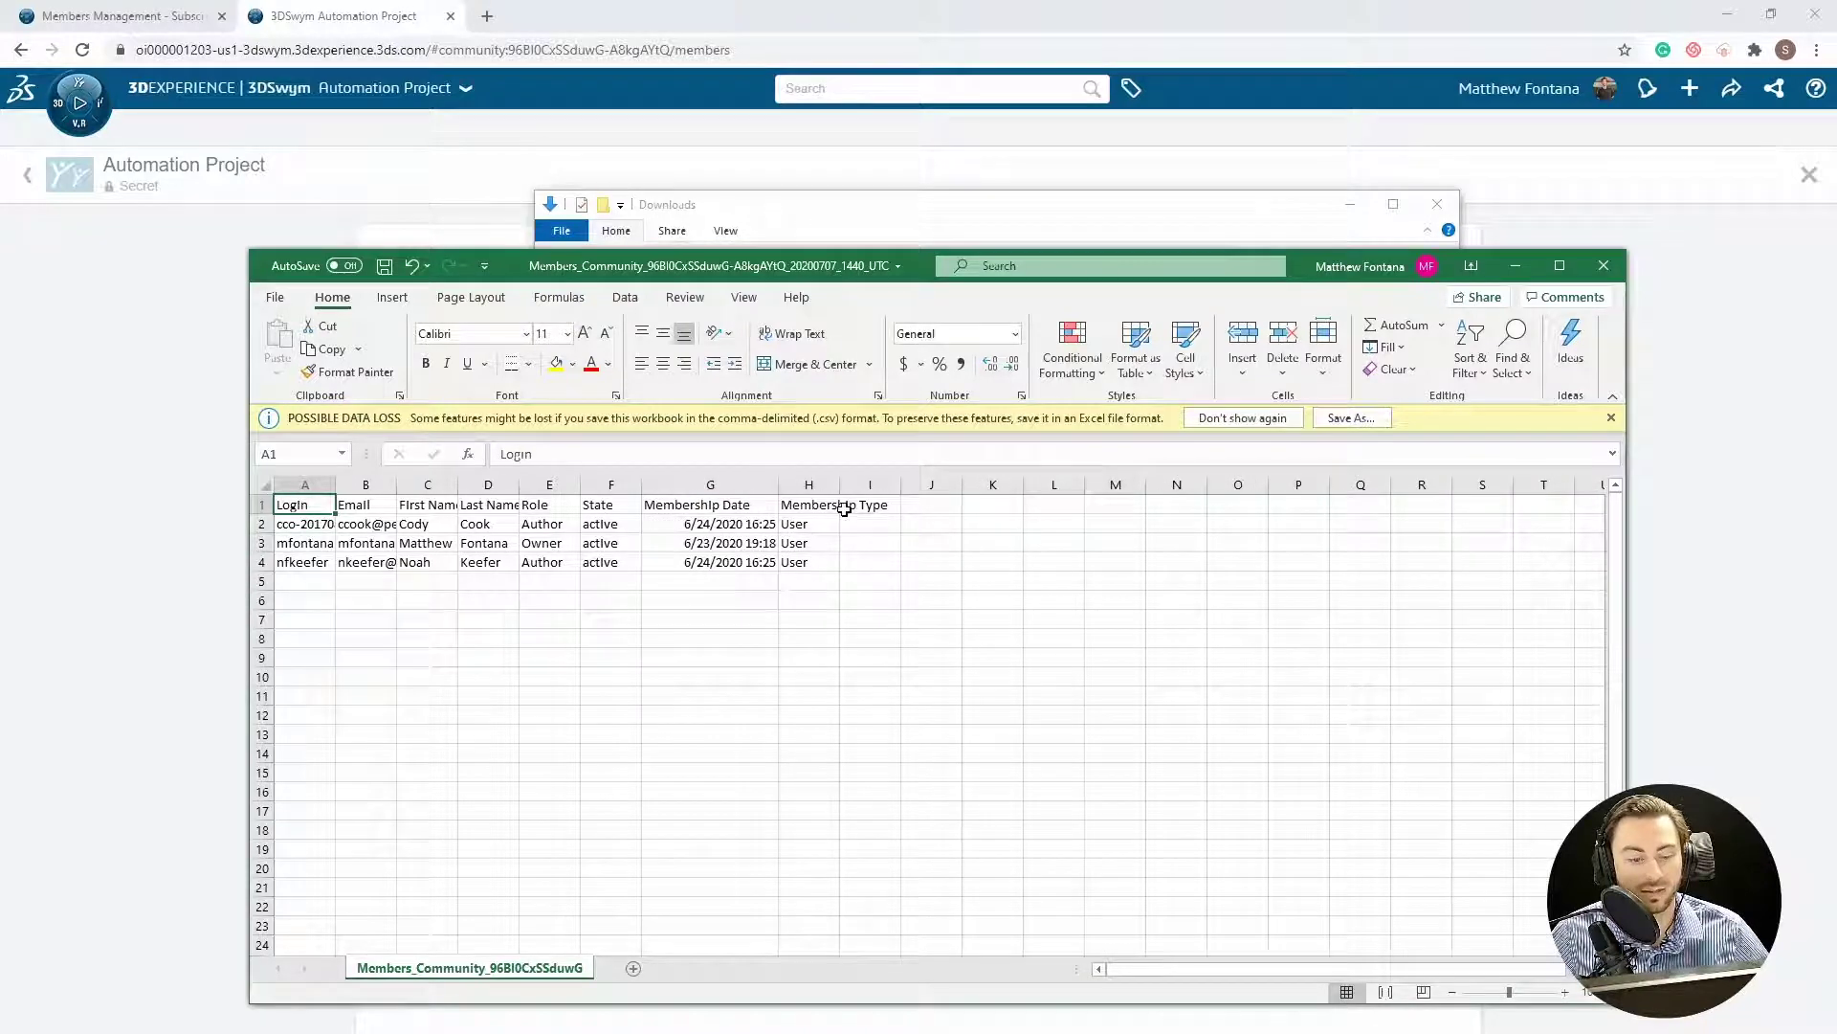
left_click(1438, 204)
left_click(1604, 265)
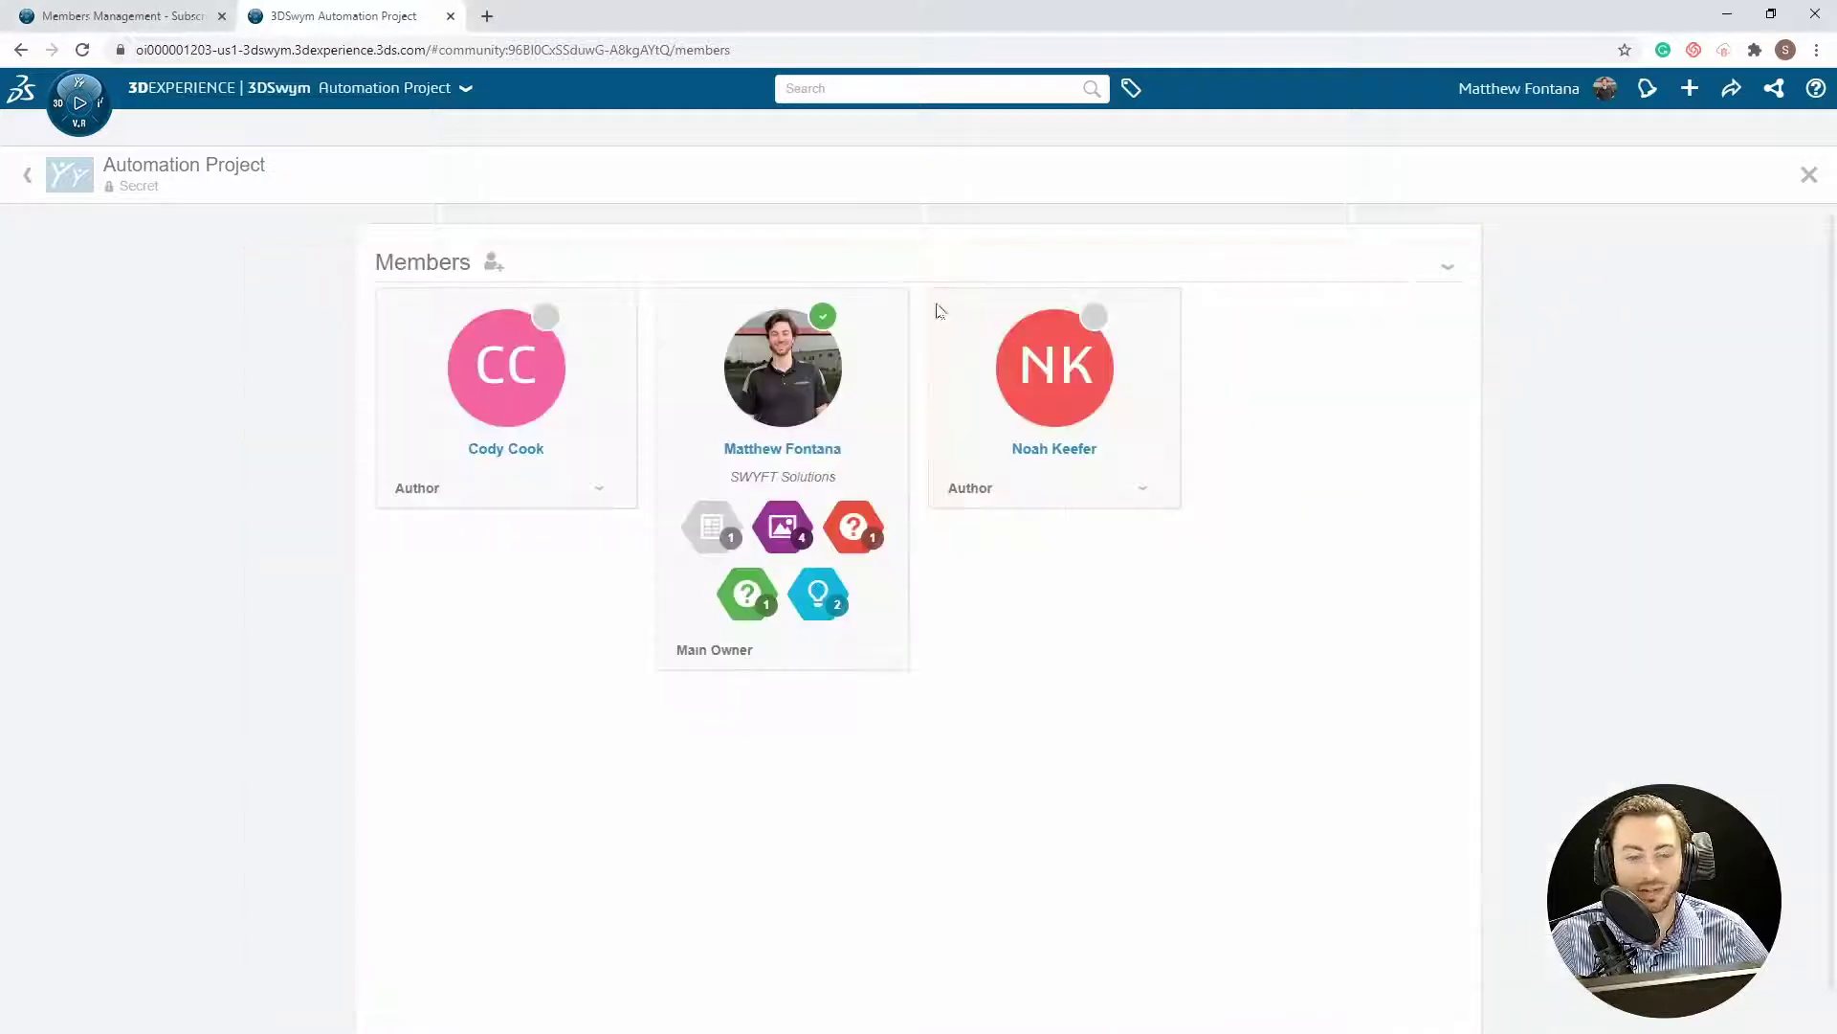
Leave the Automation Project members page and open the full members page of My First Community
left_click(65, 192)
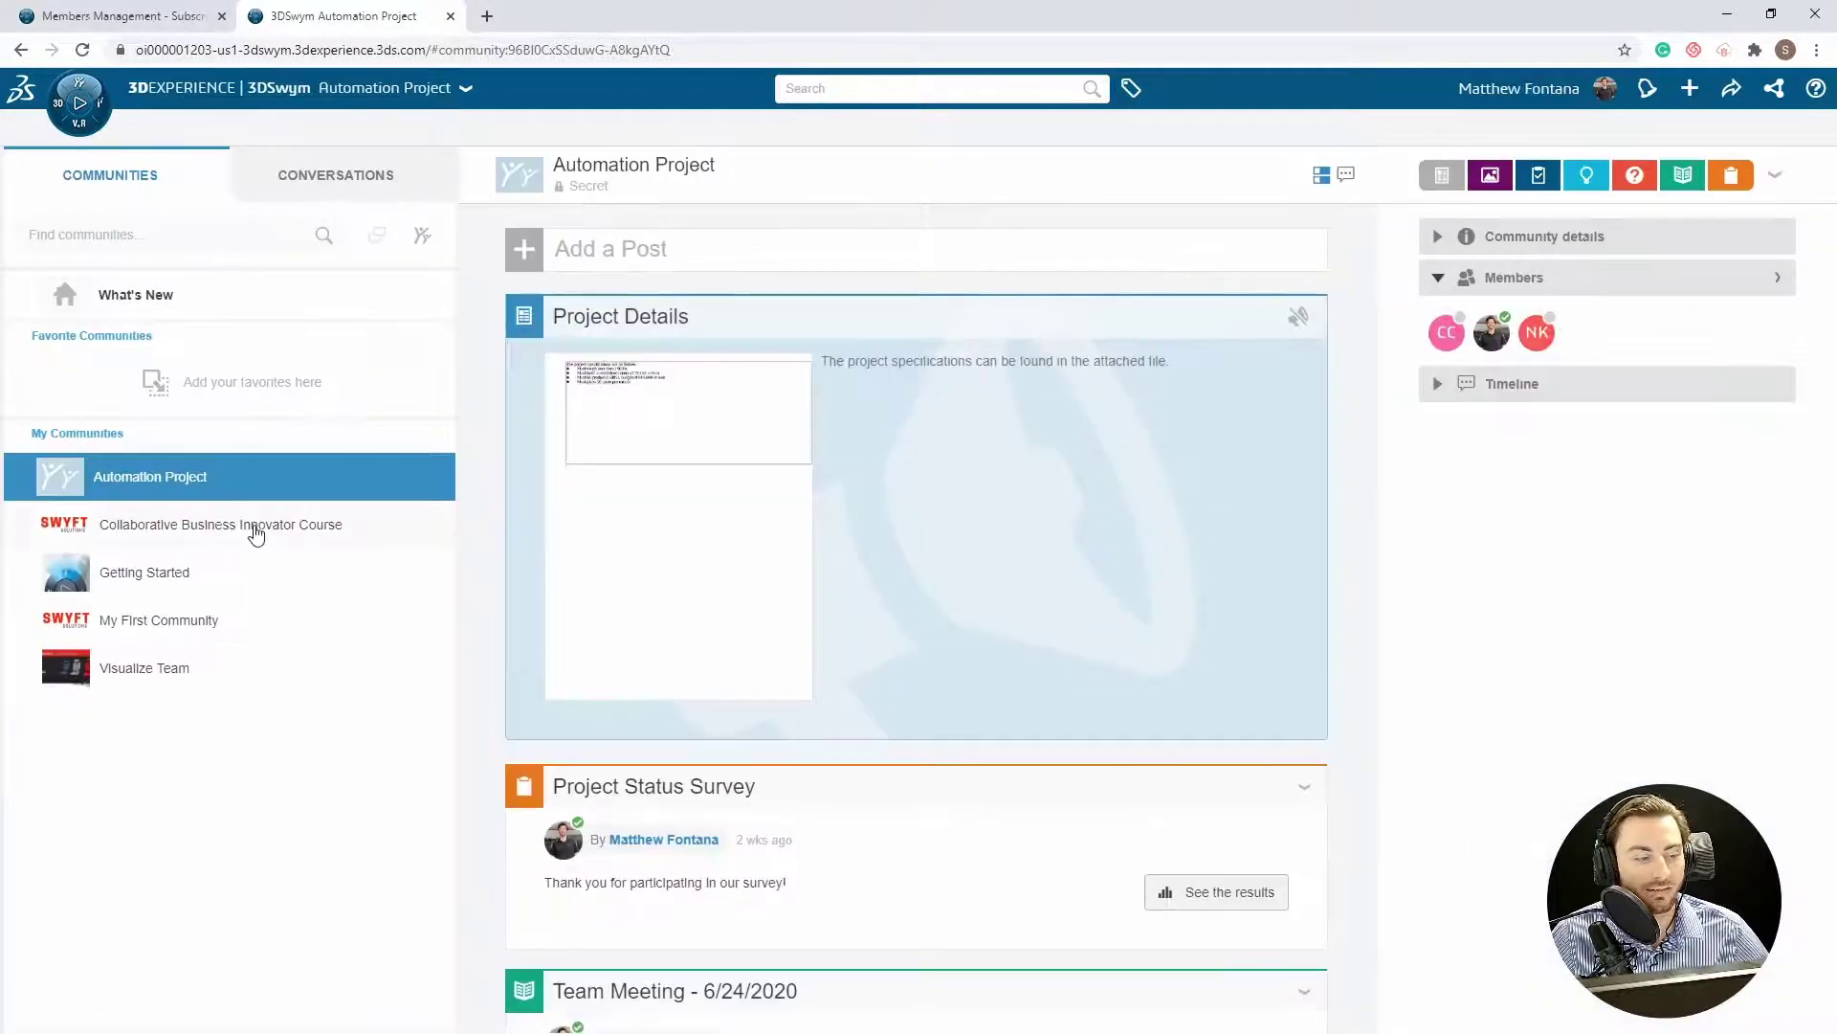
mouse_move(253, 536)
left_click(153, 620)
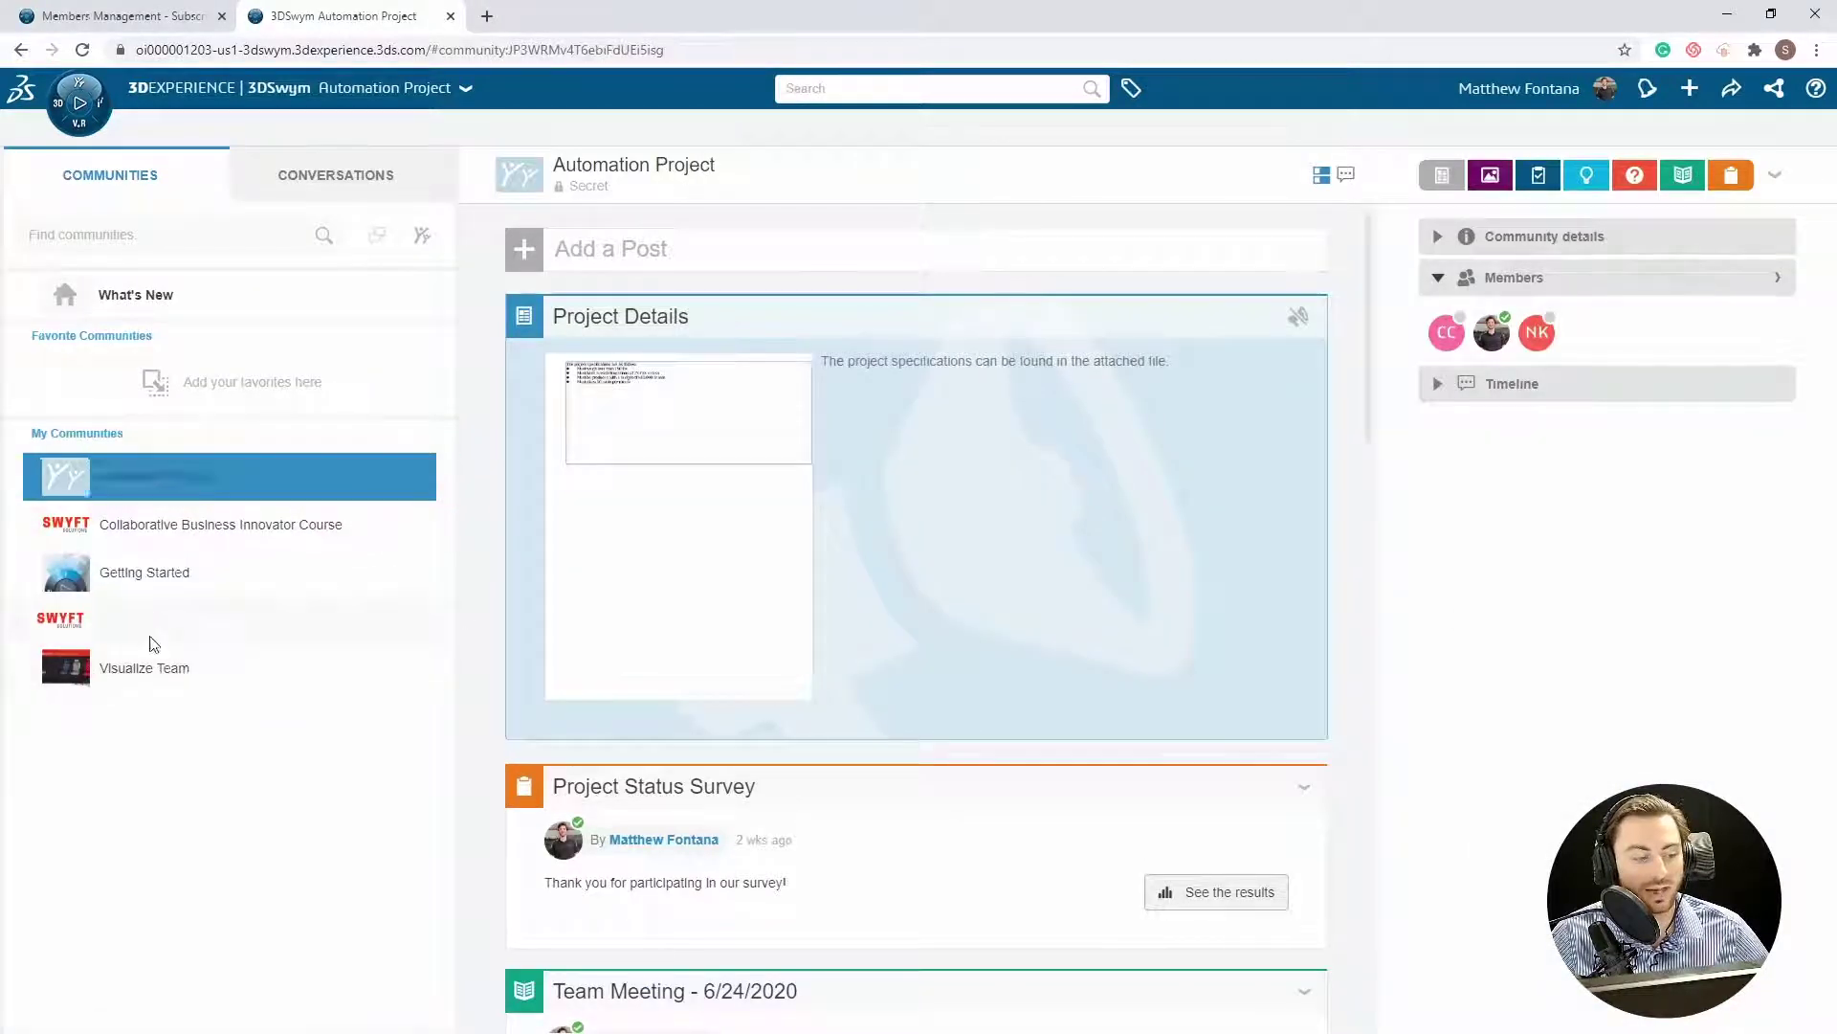
left_click(1772, 279)
Import members into My First Community from the exported members CSV, with process name Initial Import and default role Contributor
left_click(1450, 269)
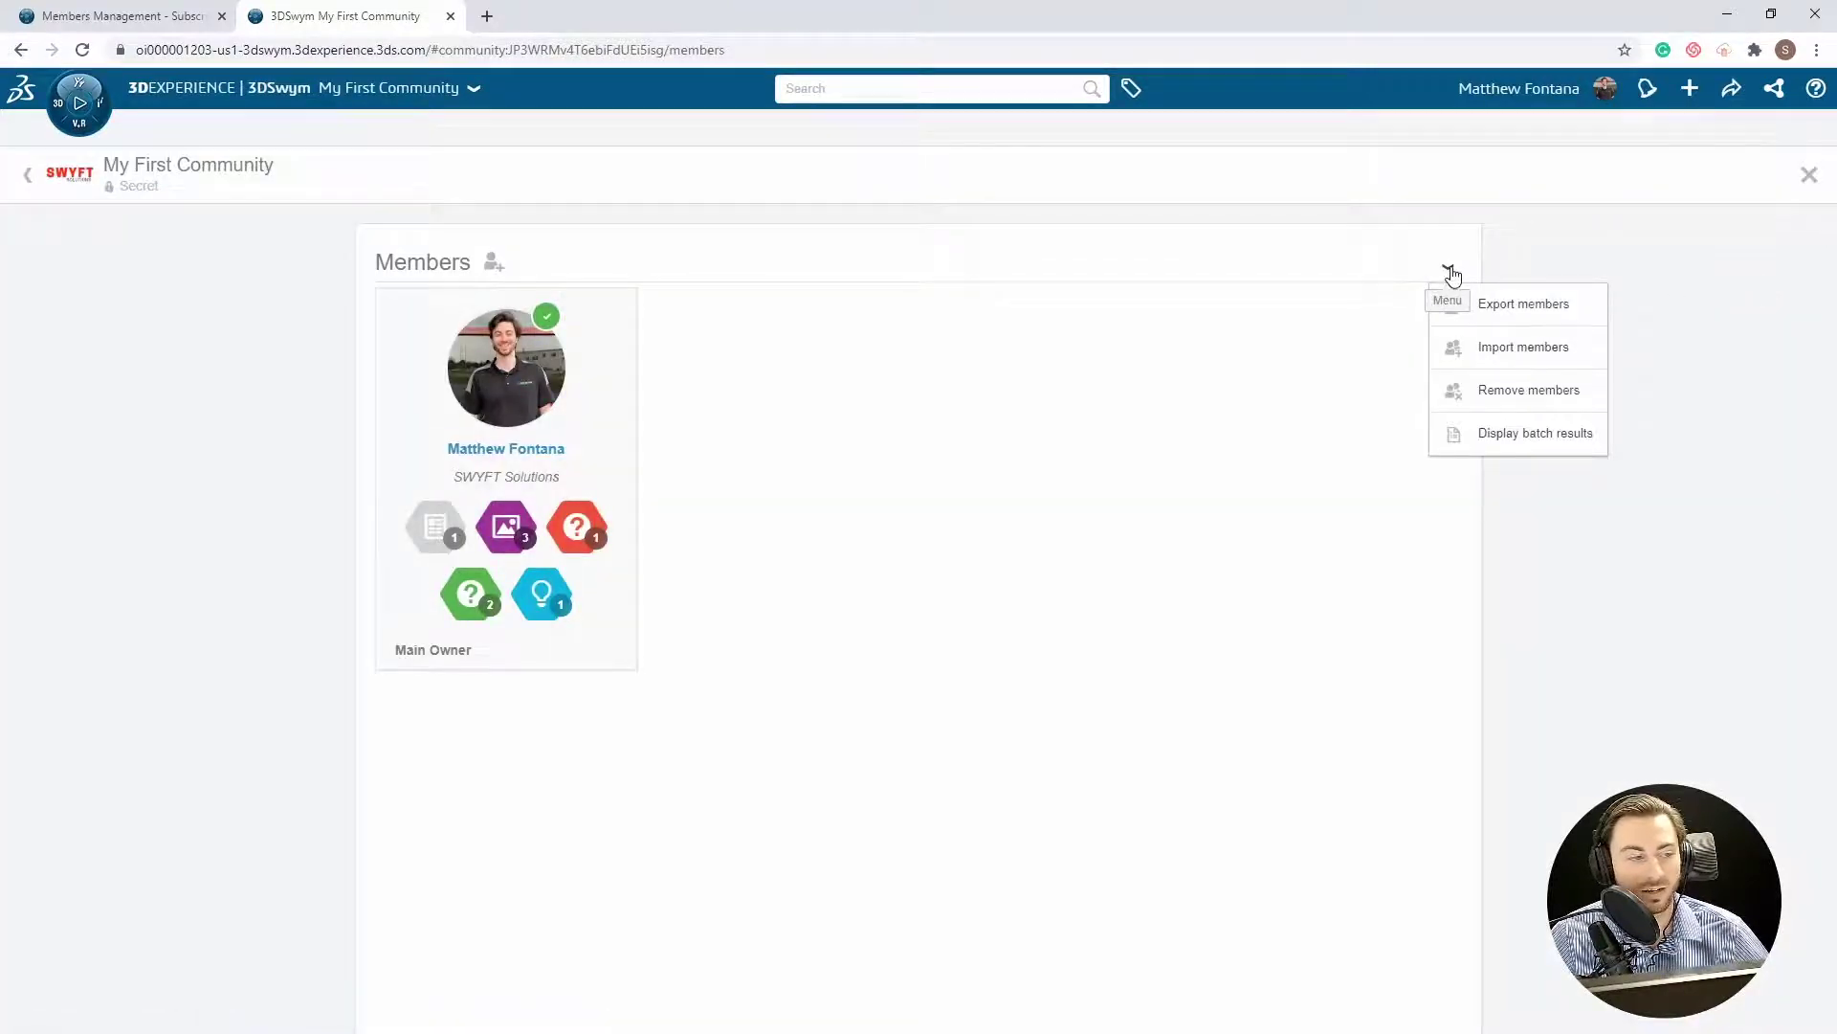
left_click(1569, 349)
left_click(947, 300)
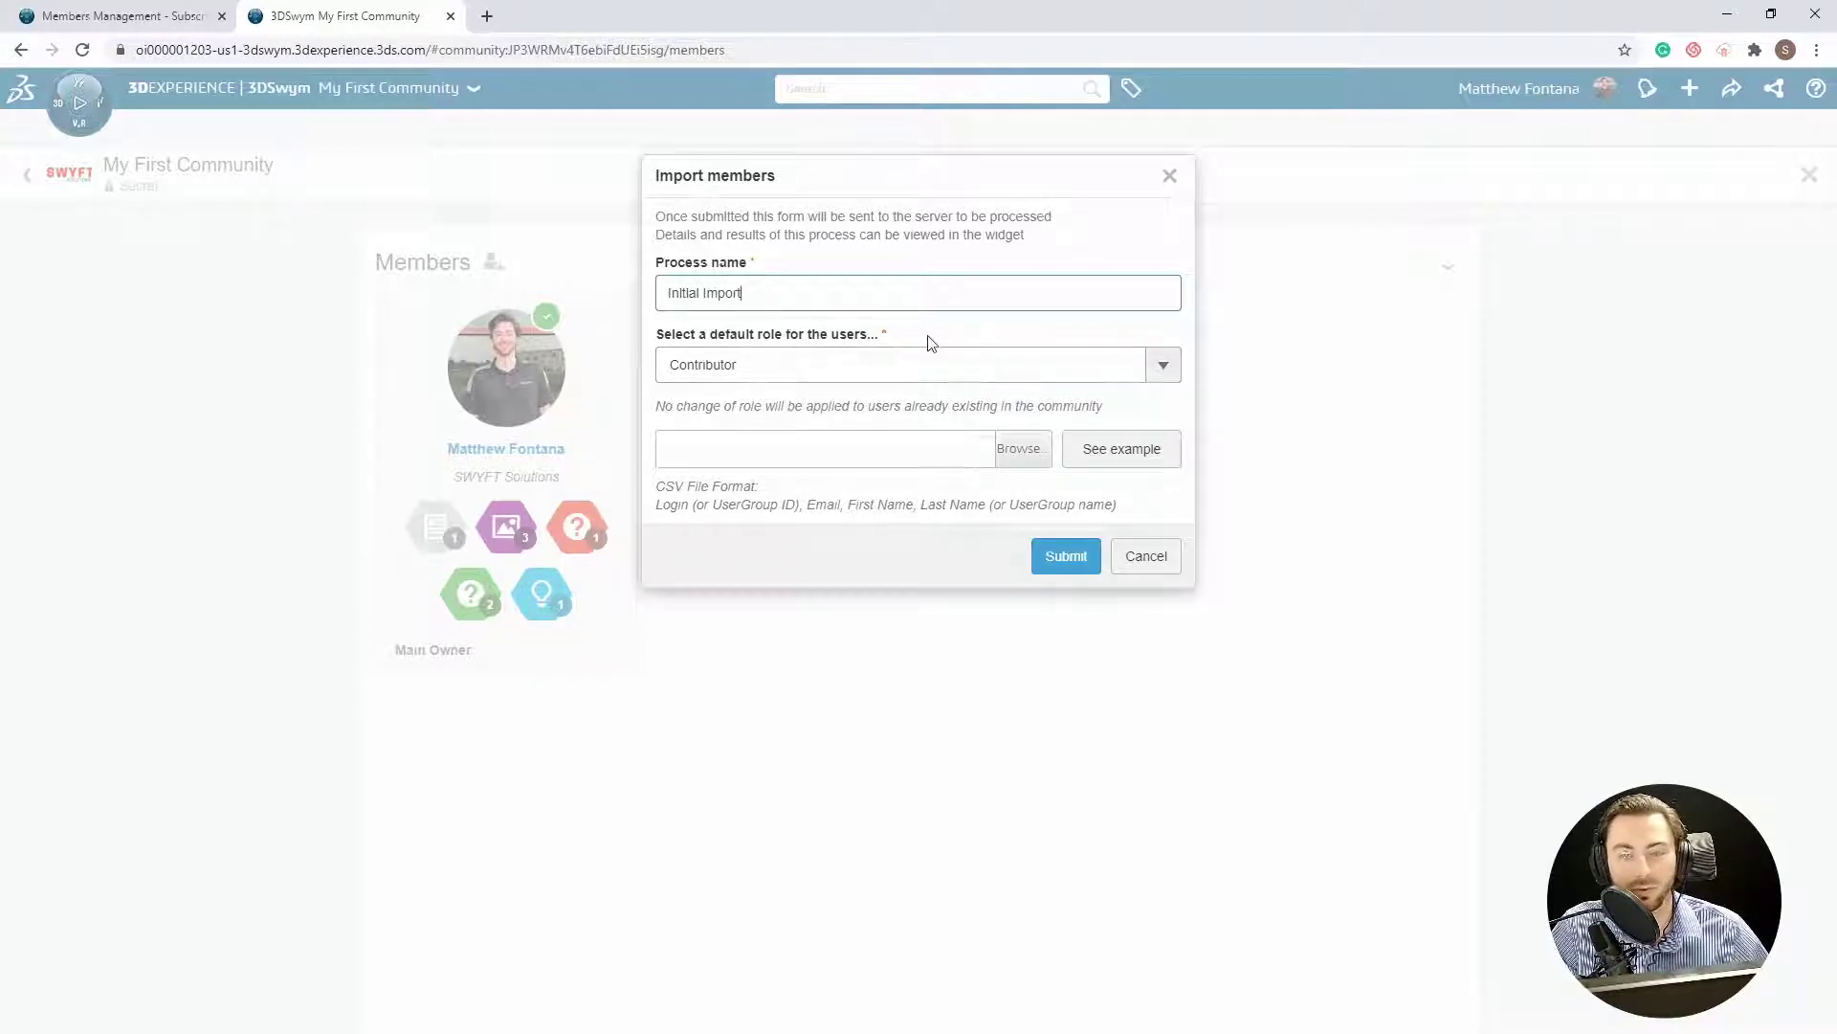
left_click(1041, 451)
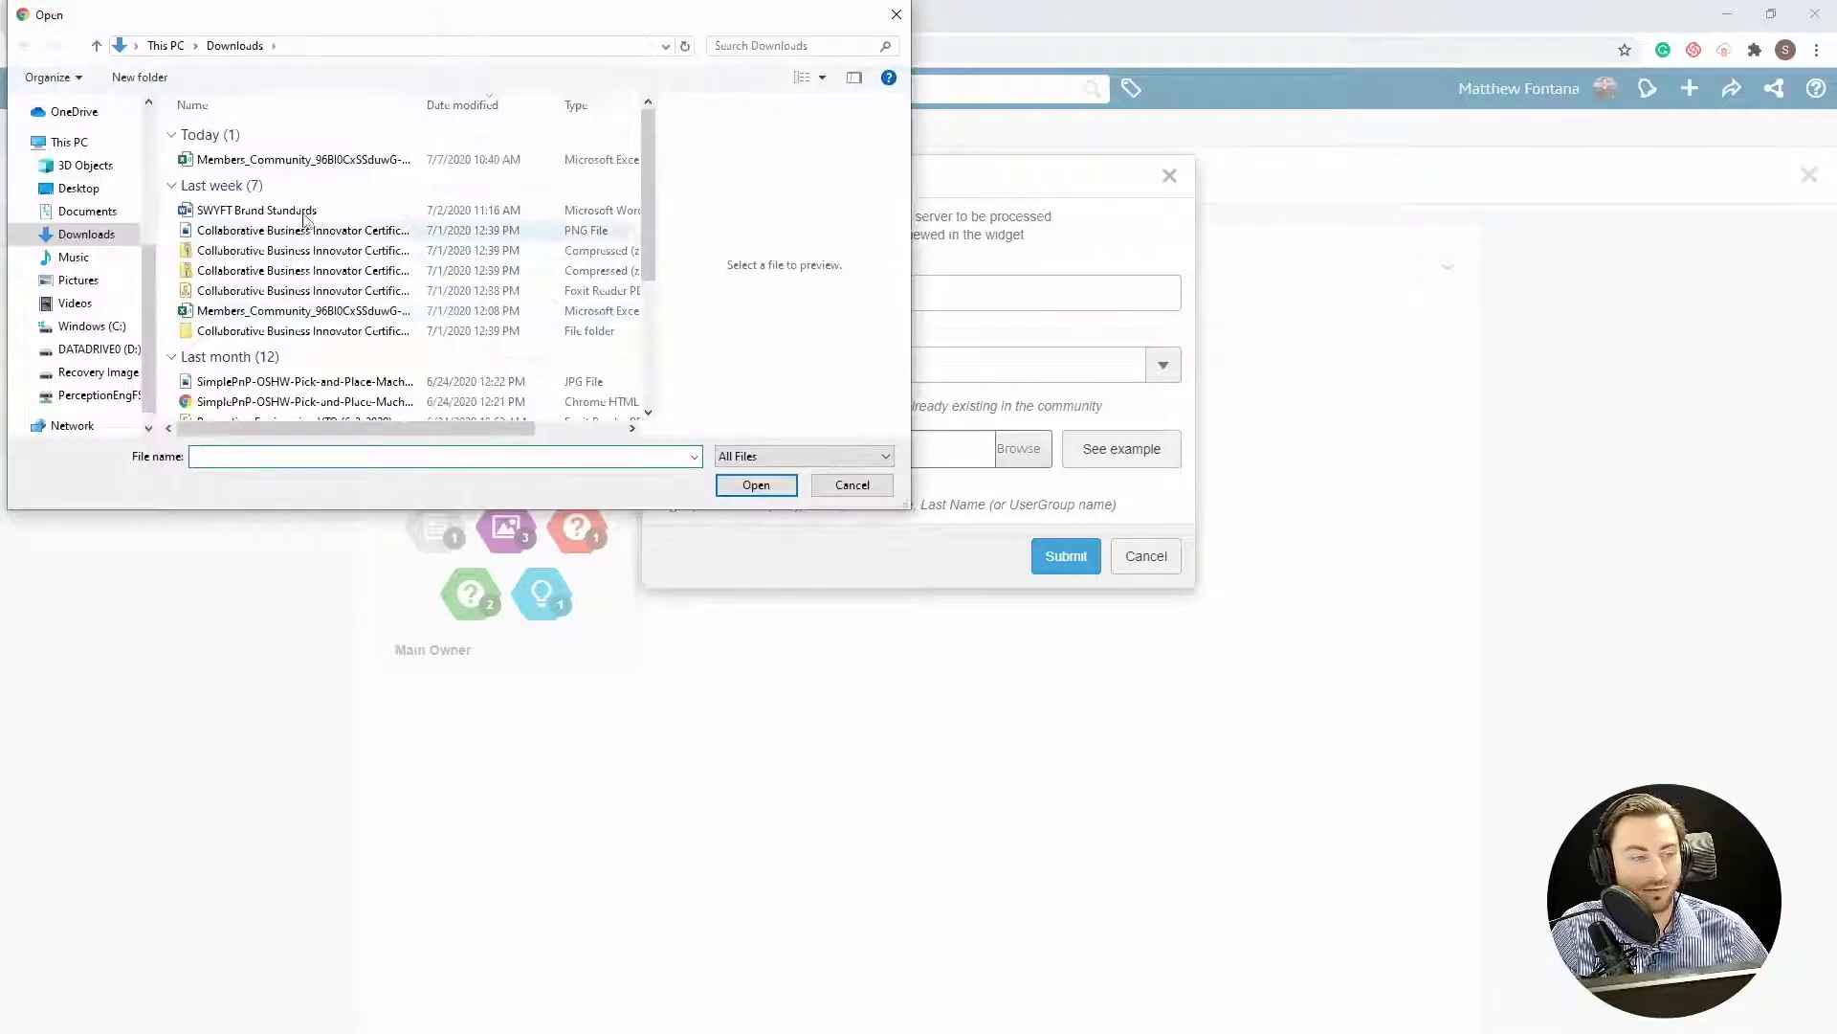
left_click(298, 165)
double_click(308, 165)
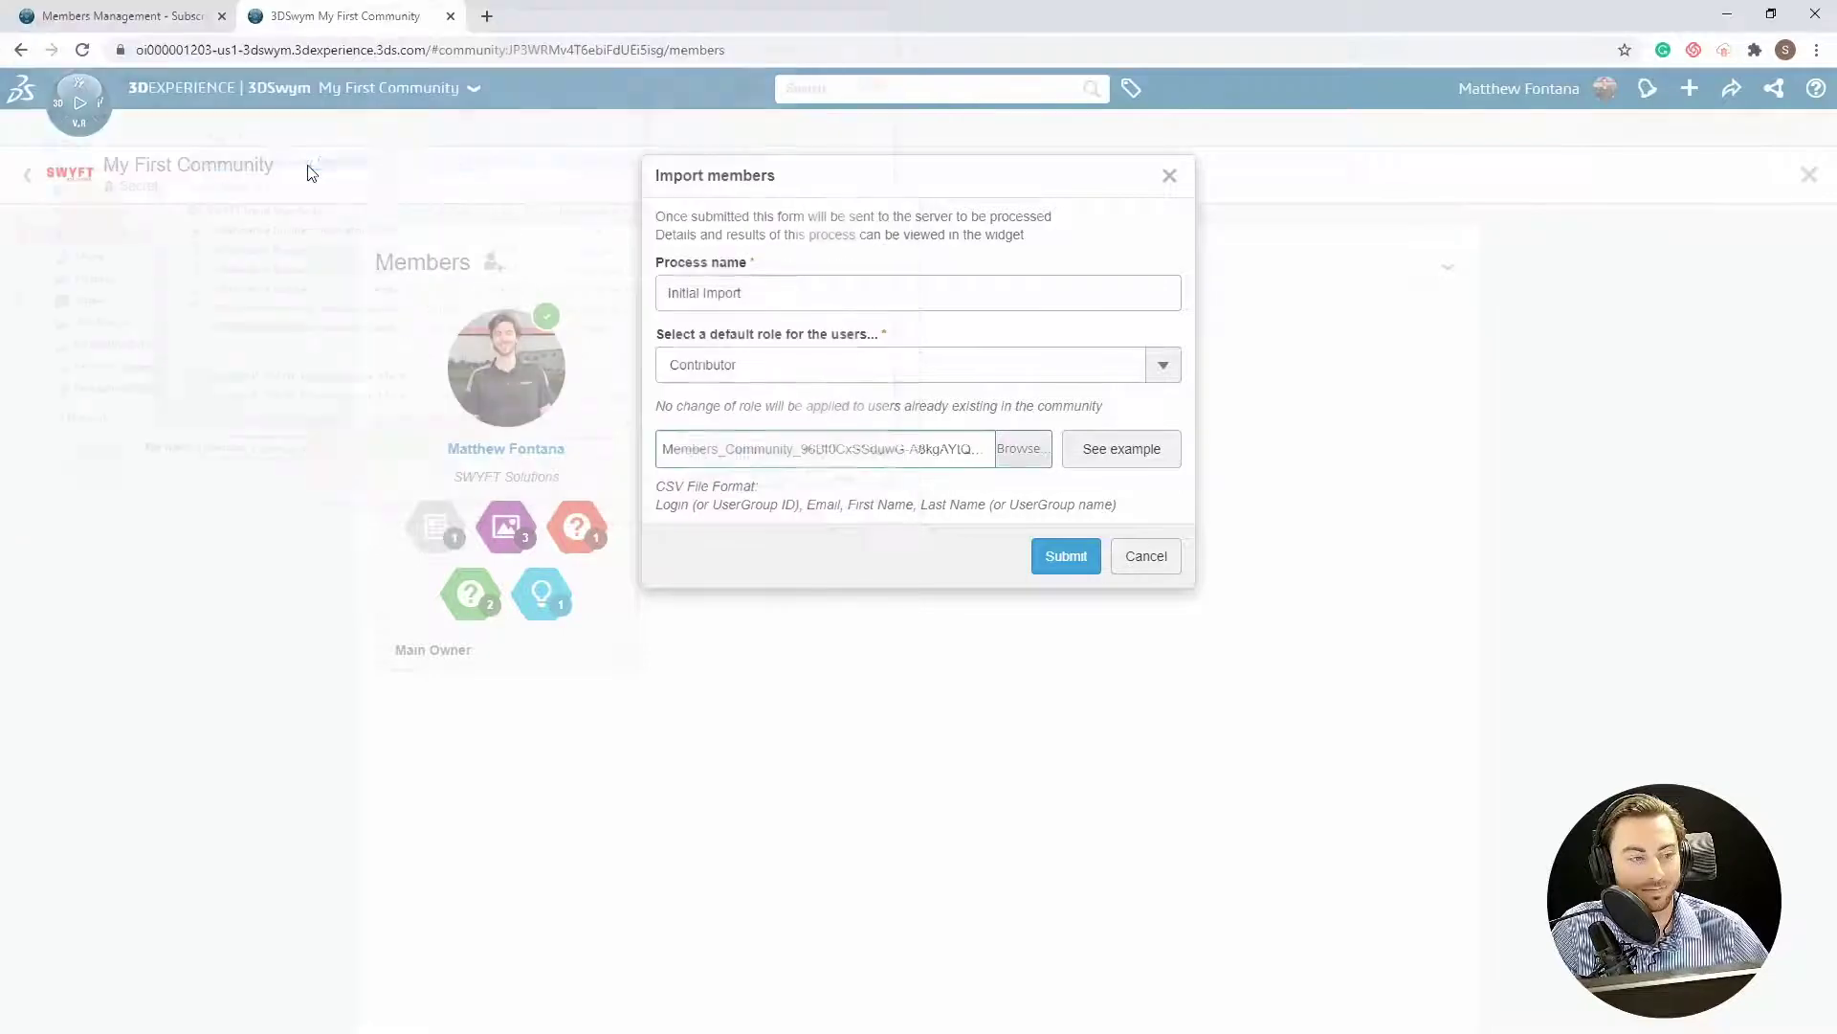
left_click(1068, 553)
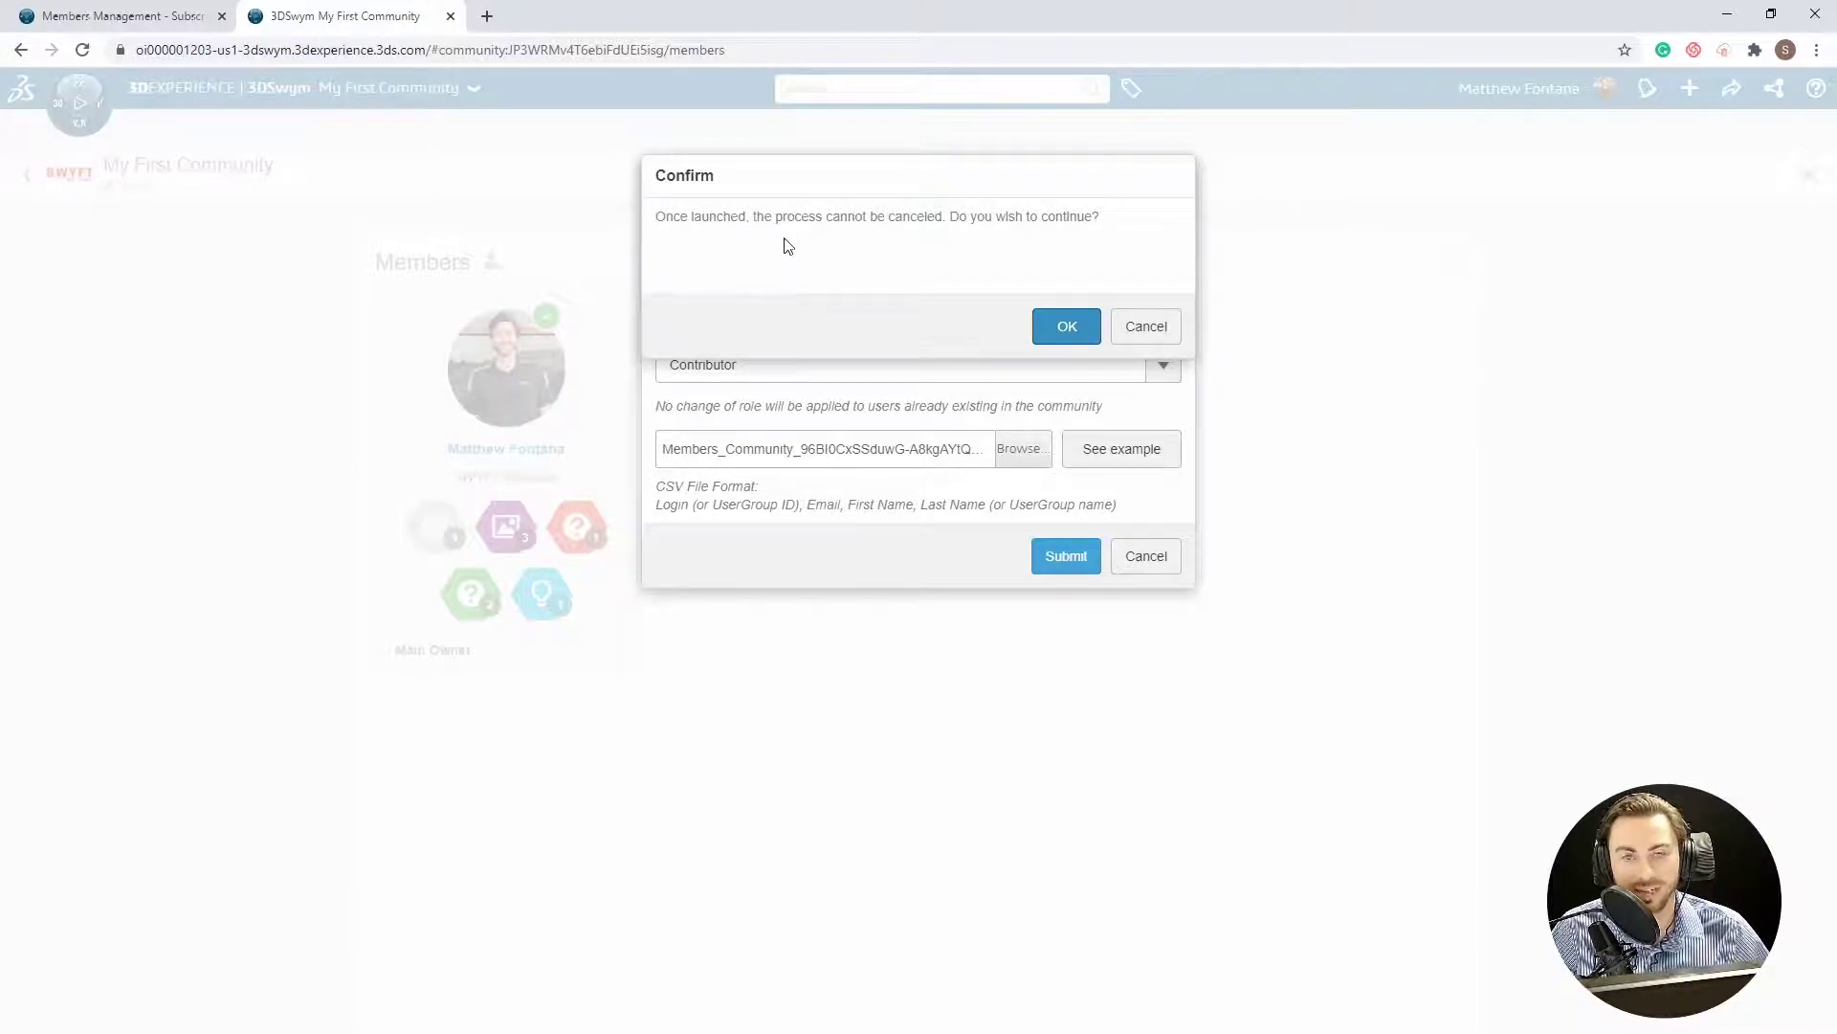
left_click(1049, 328)
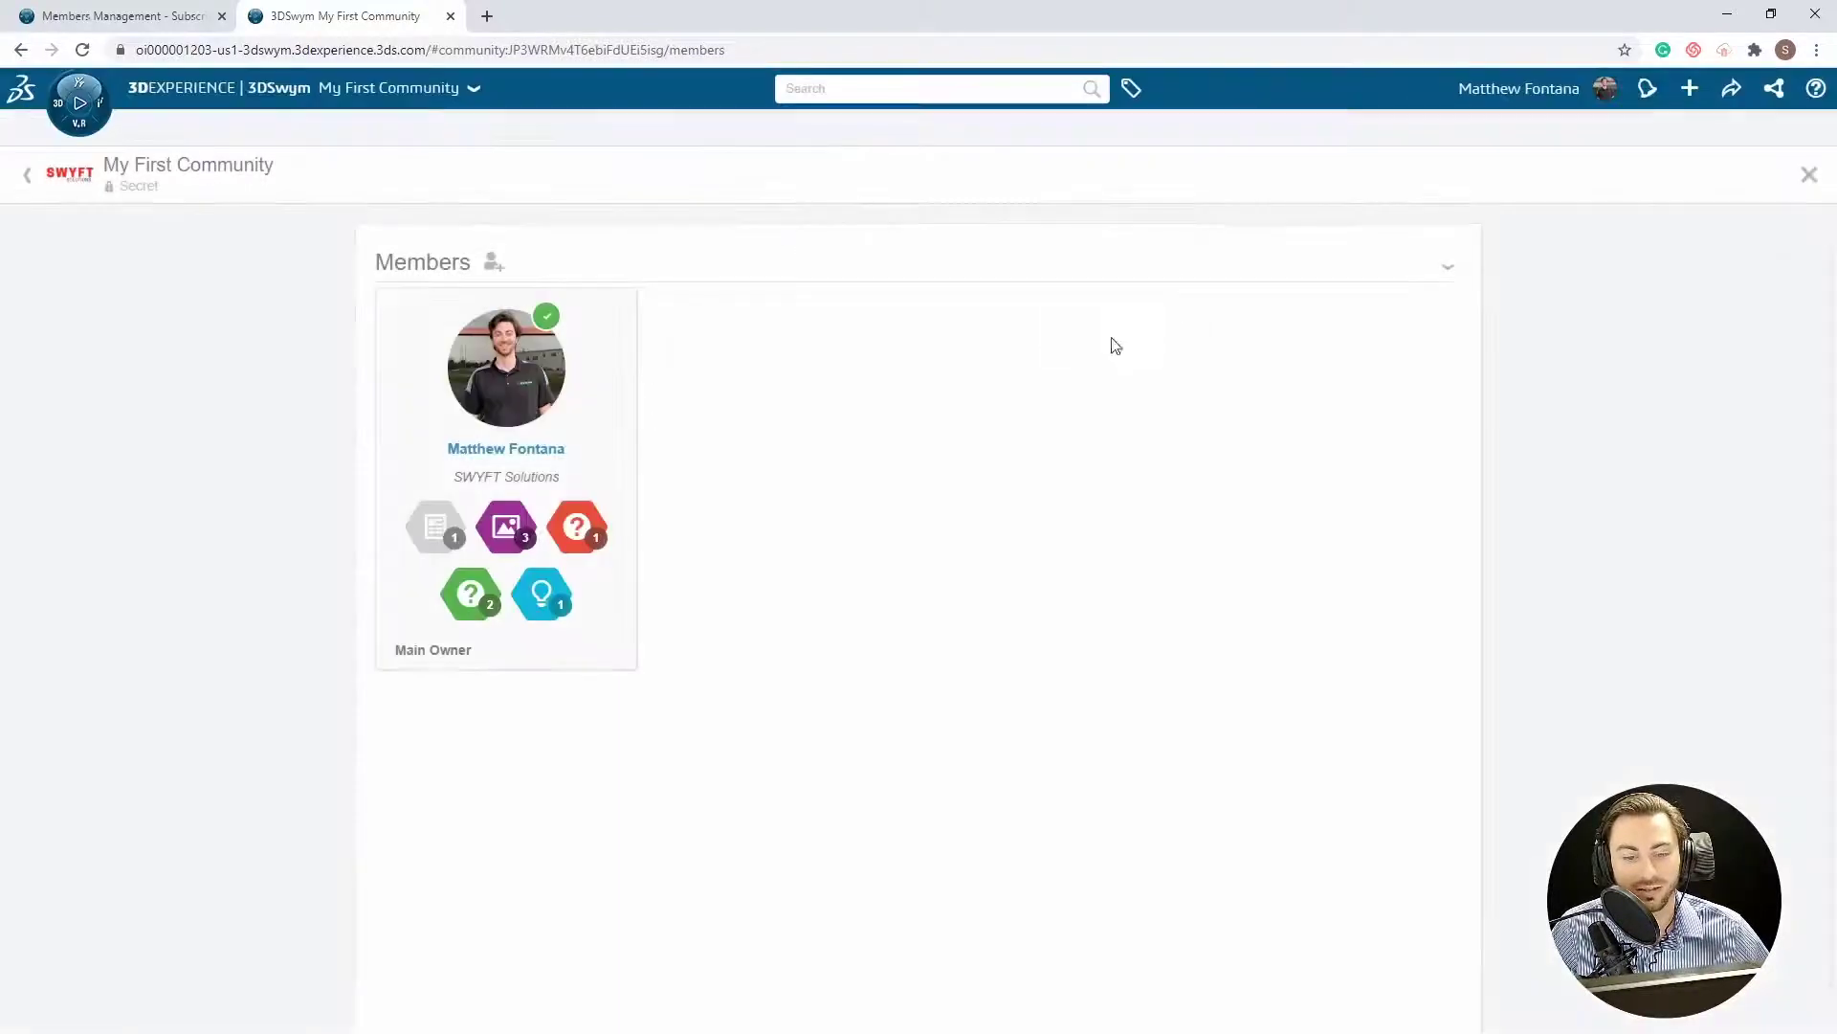
Check the batch results of the member import and close them
left_click(1440, 271)
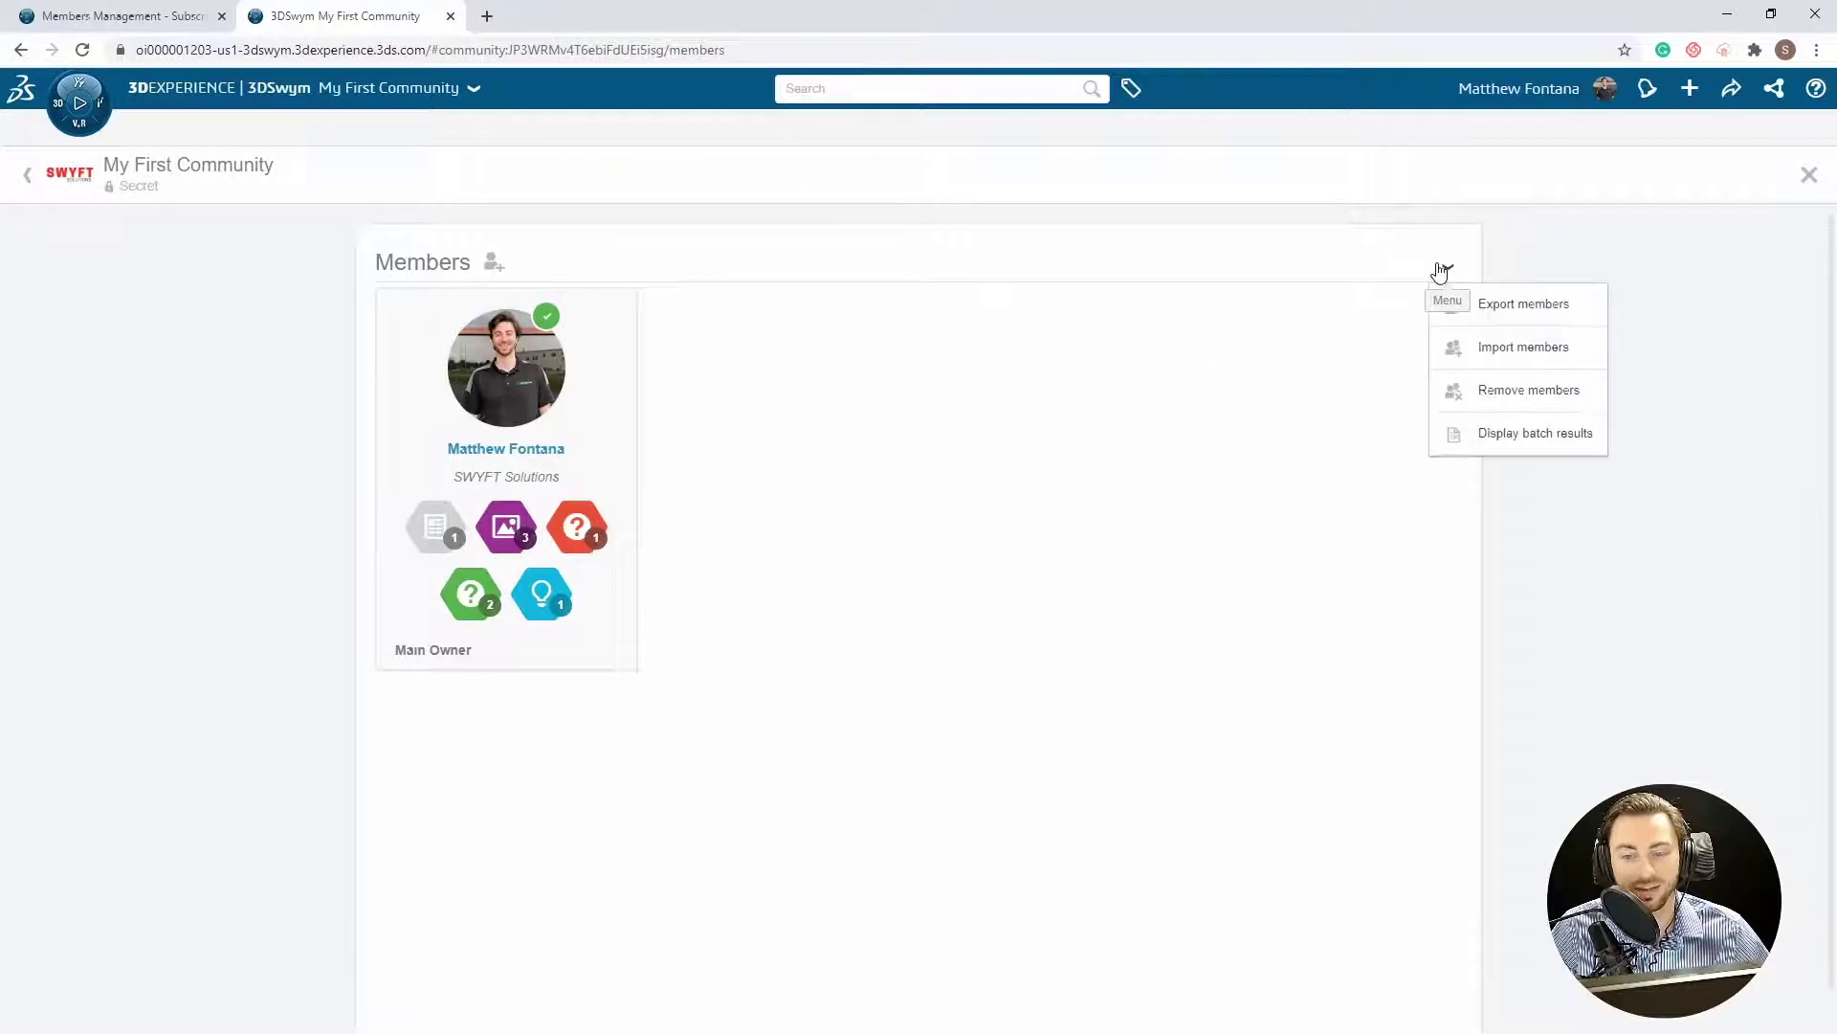
left_click(1559, 437)
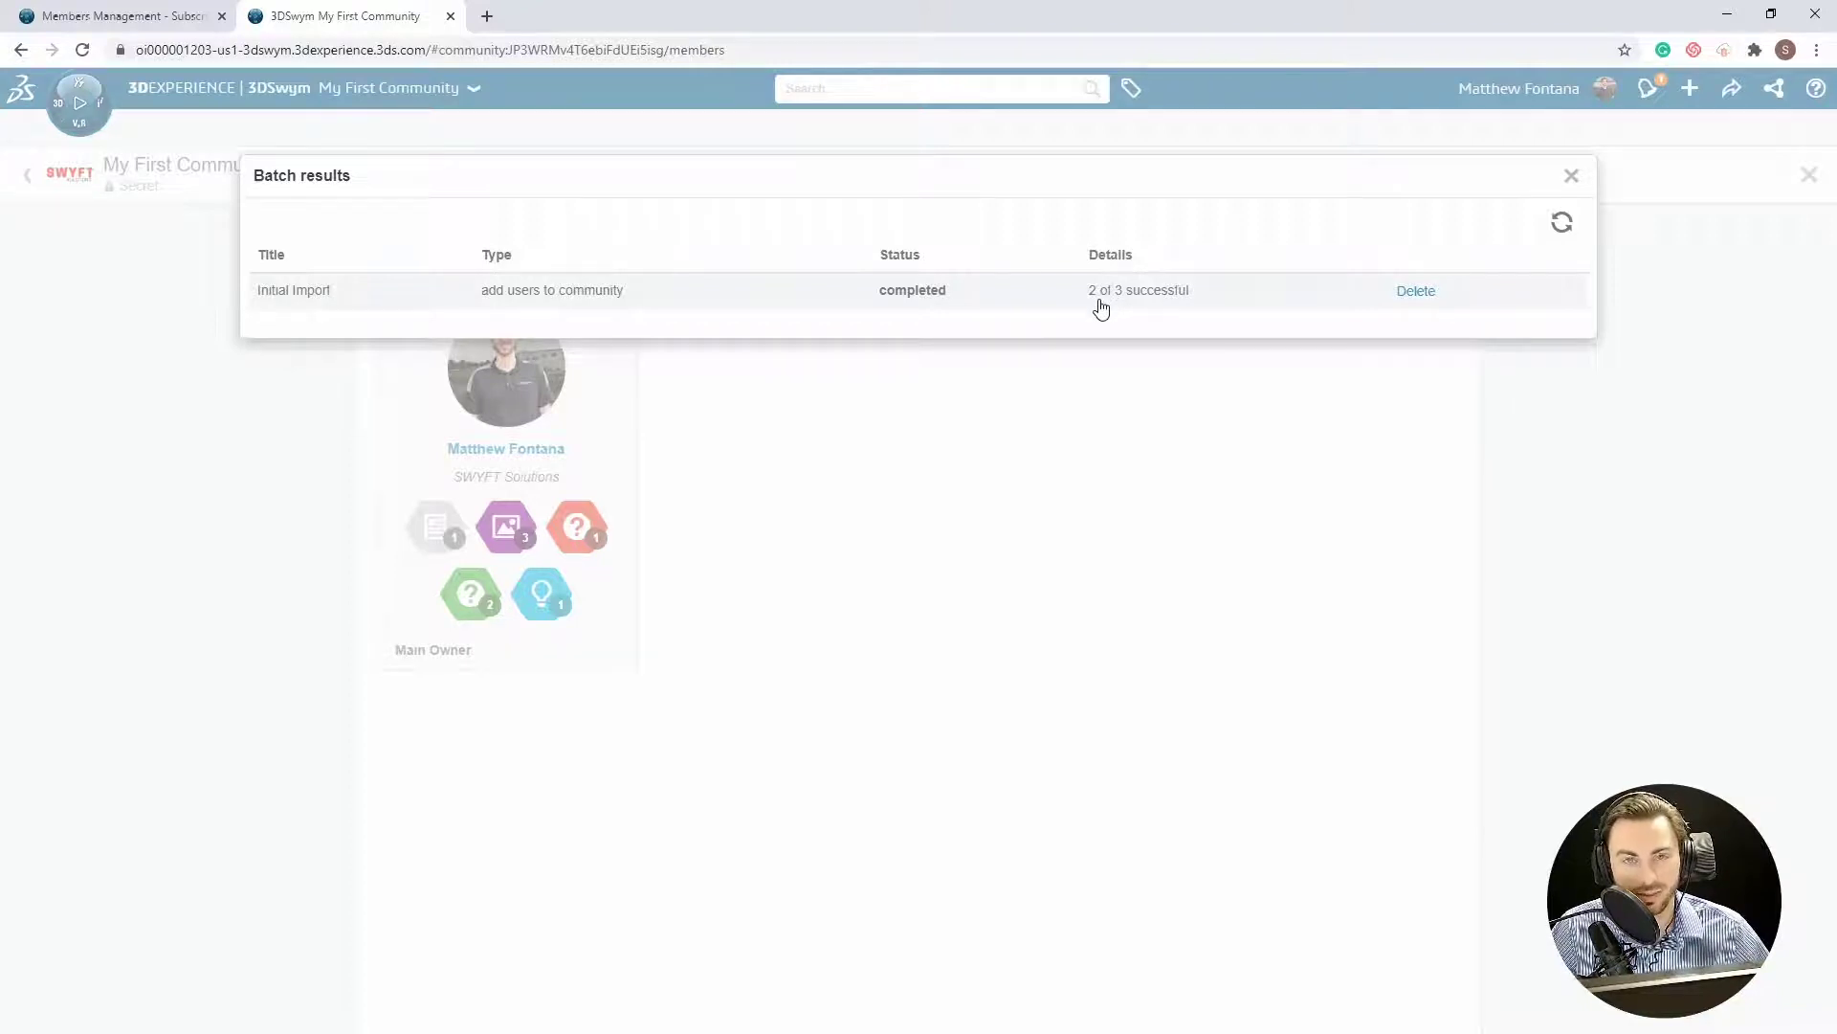
left_click(1569, 177)
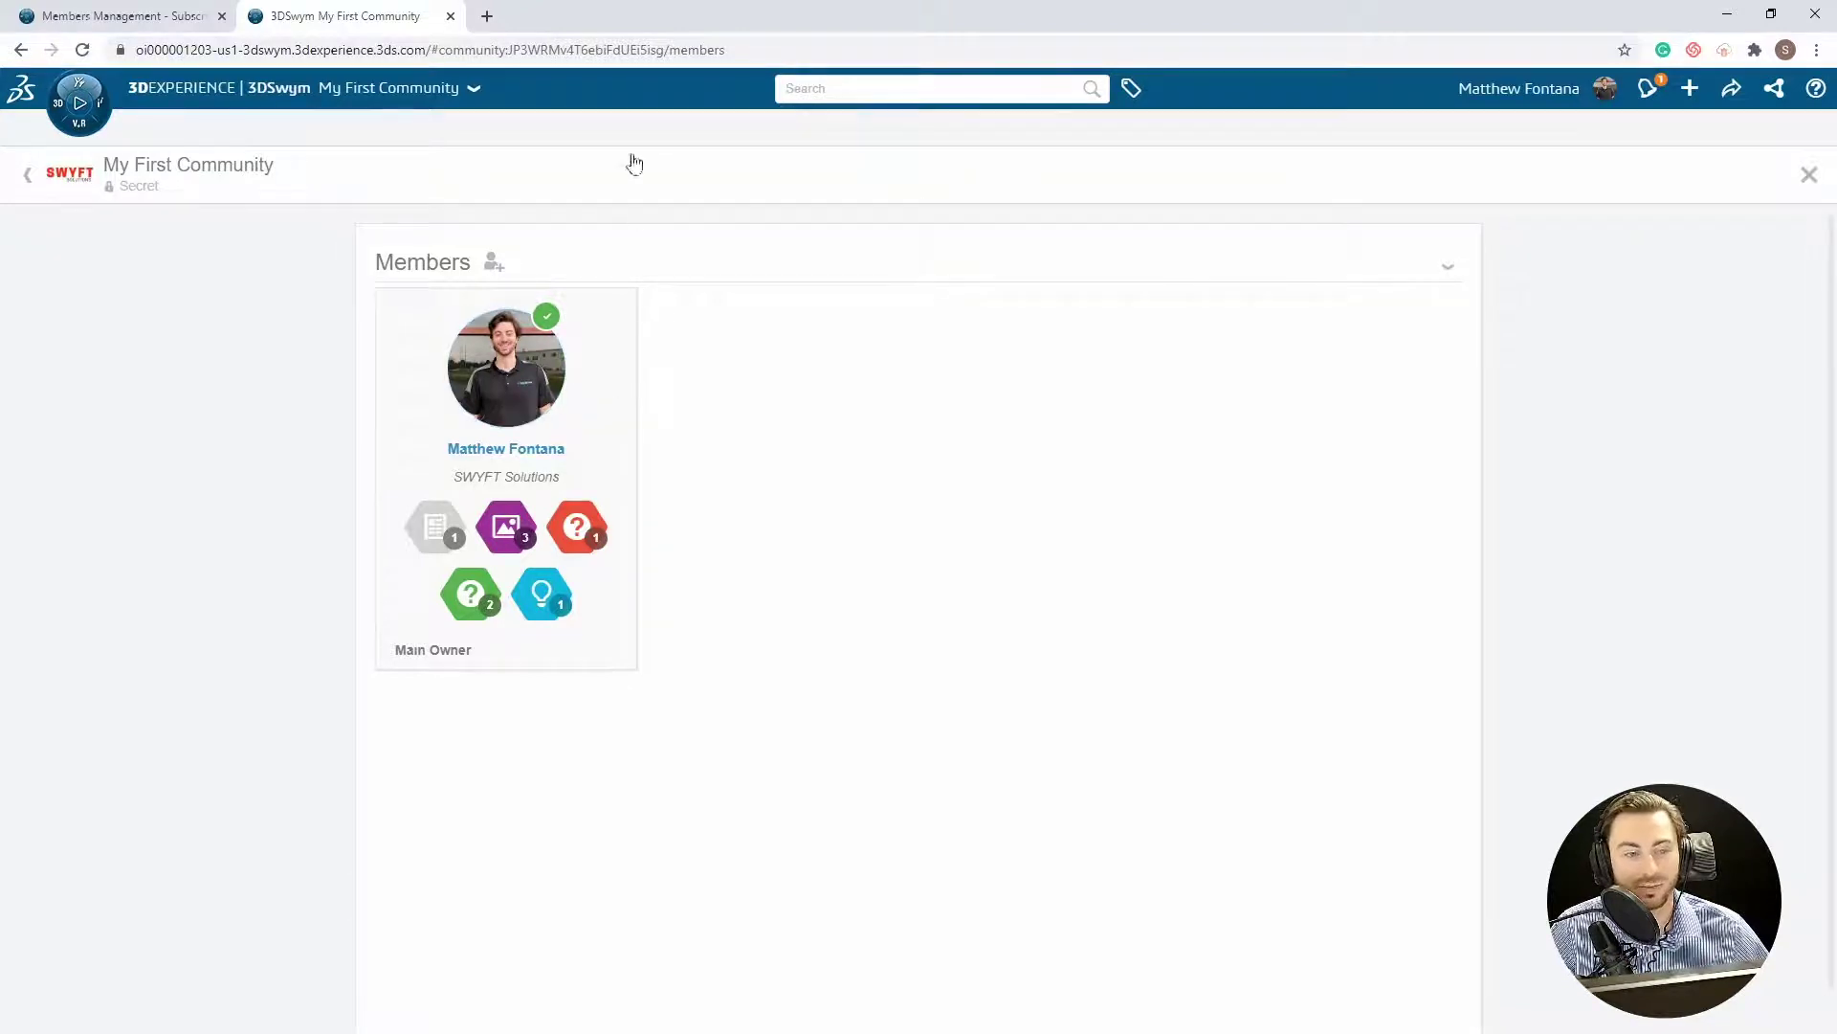
Reload the My First Community members page and review the contributor's role and deletion options and the member list's bulk actions
left_click(631, 53)
key("Return")
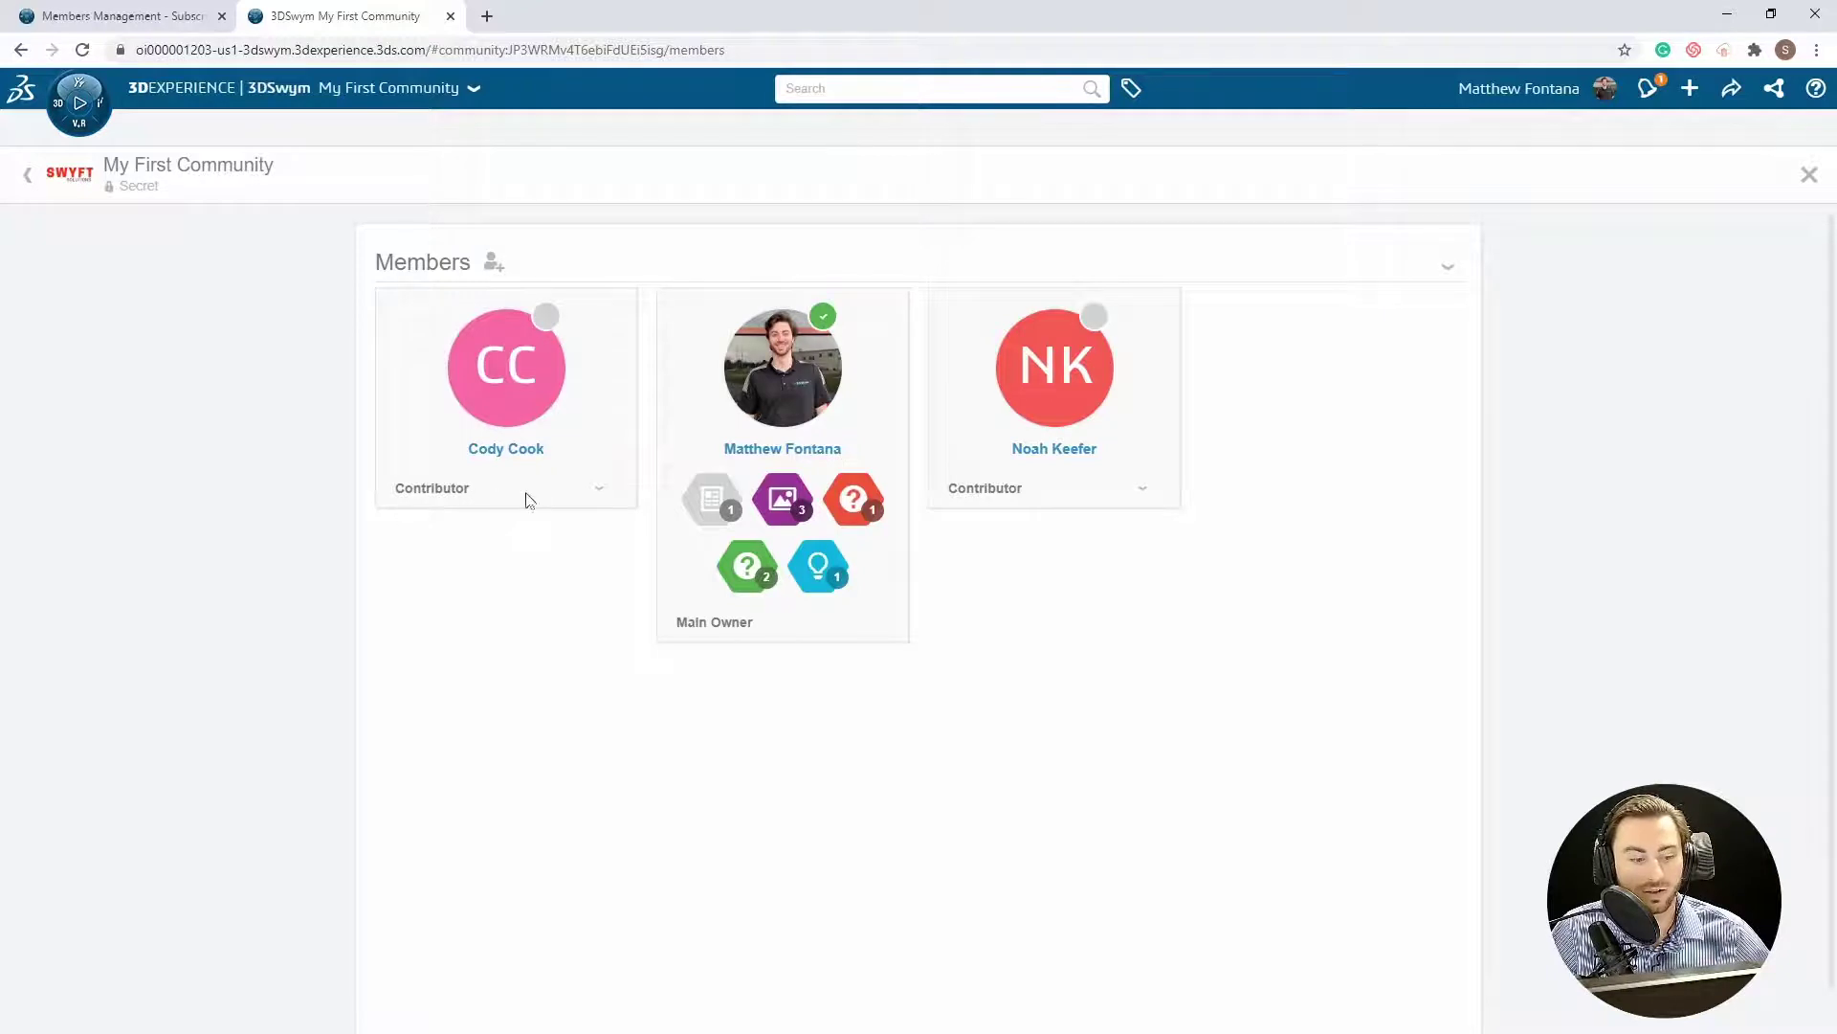
left_click(599, 492)
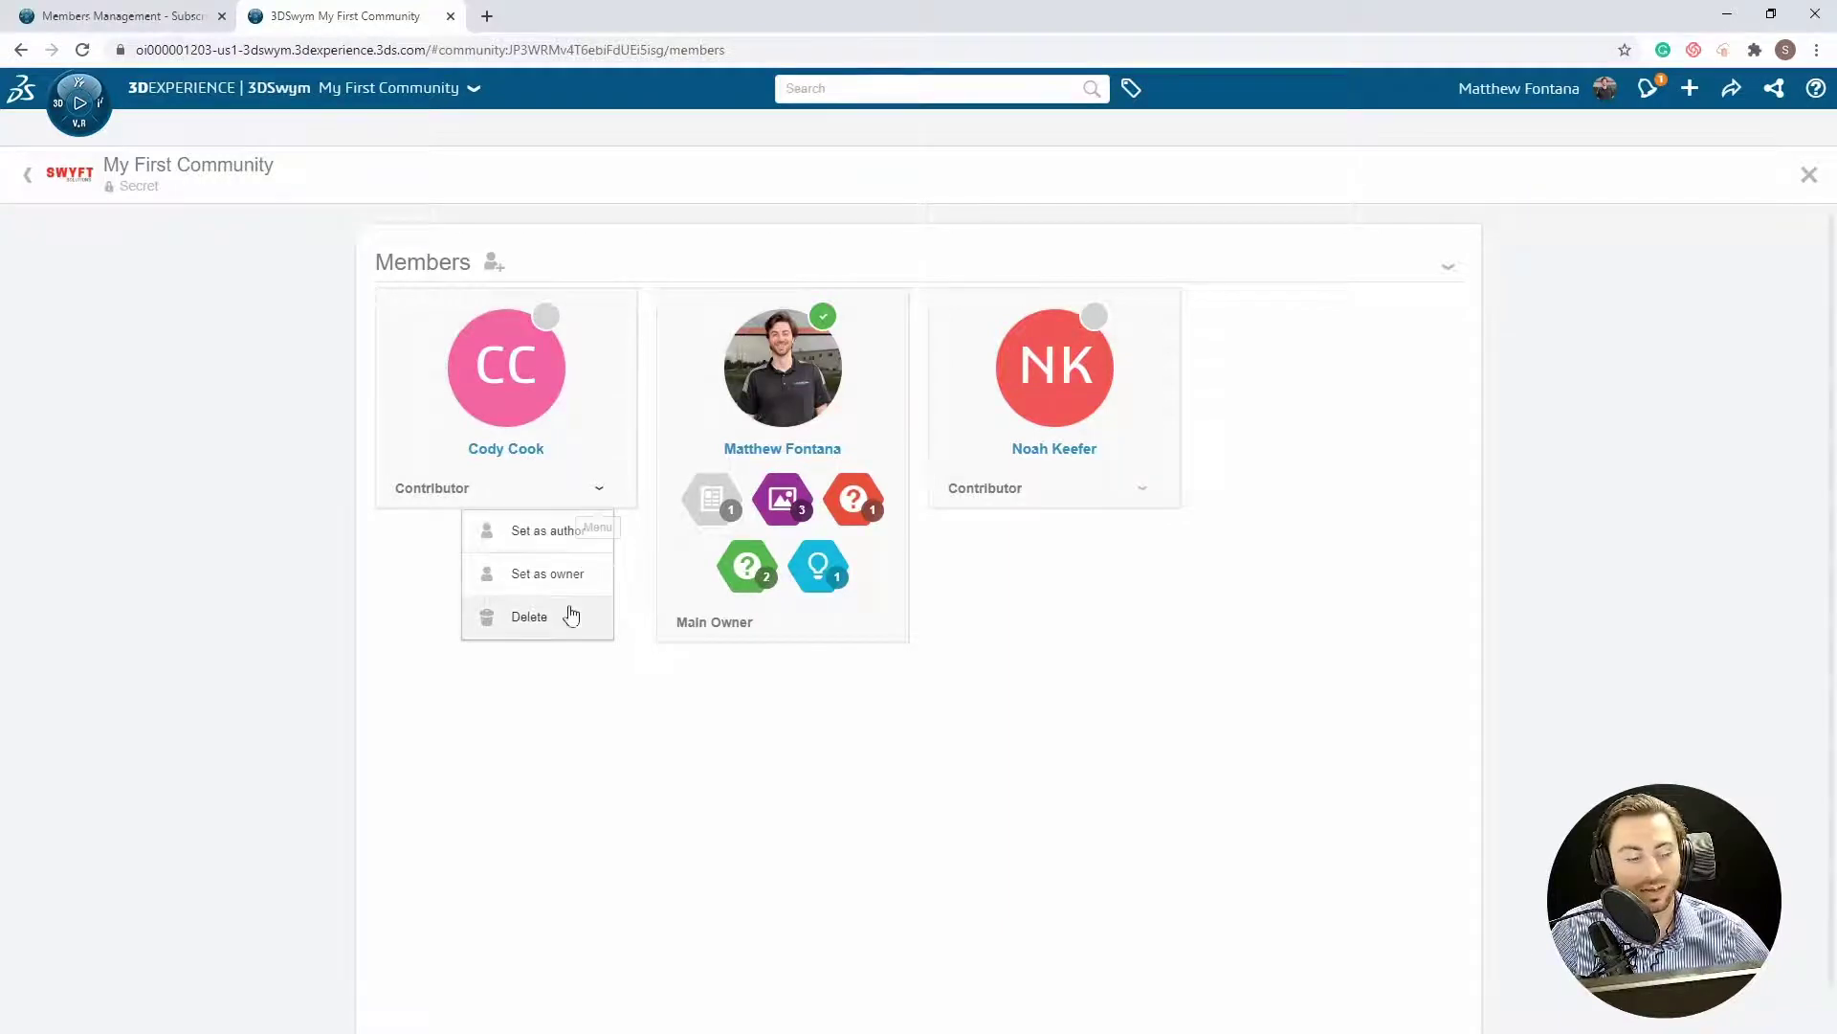
left_click(1445, 269)
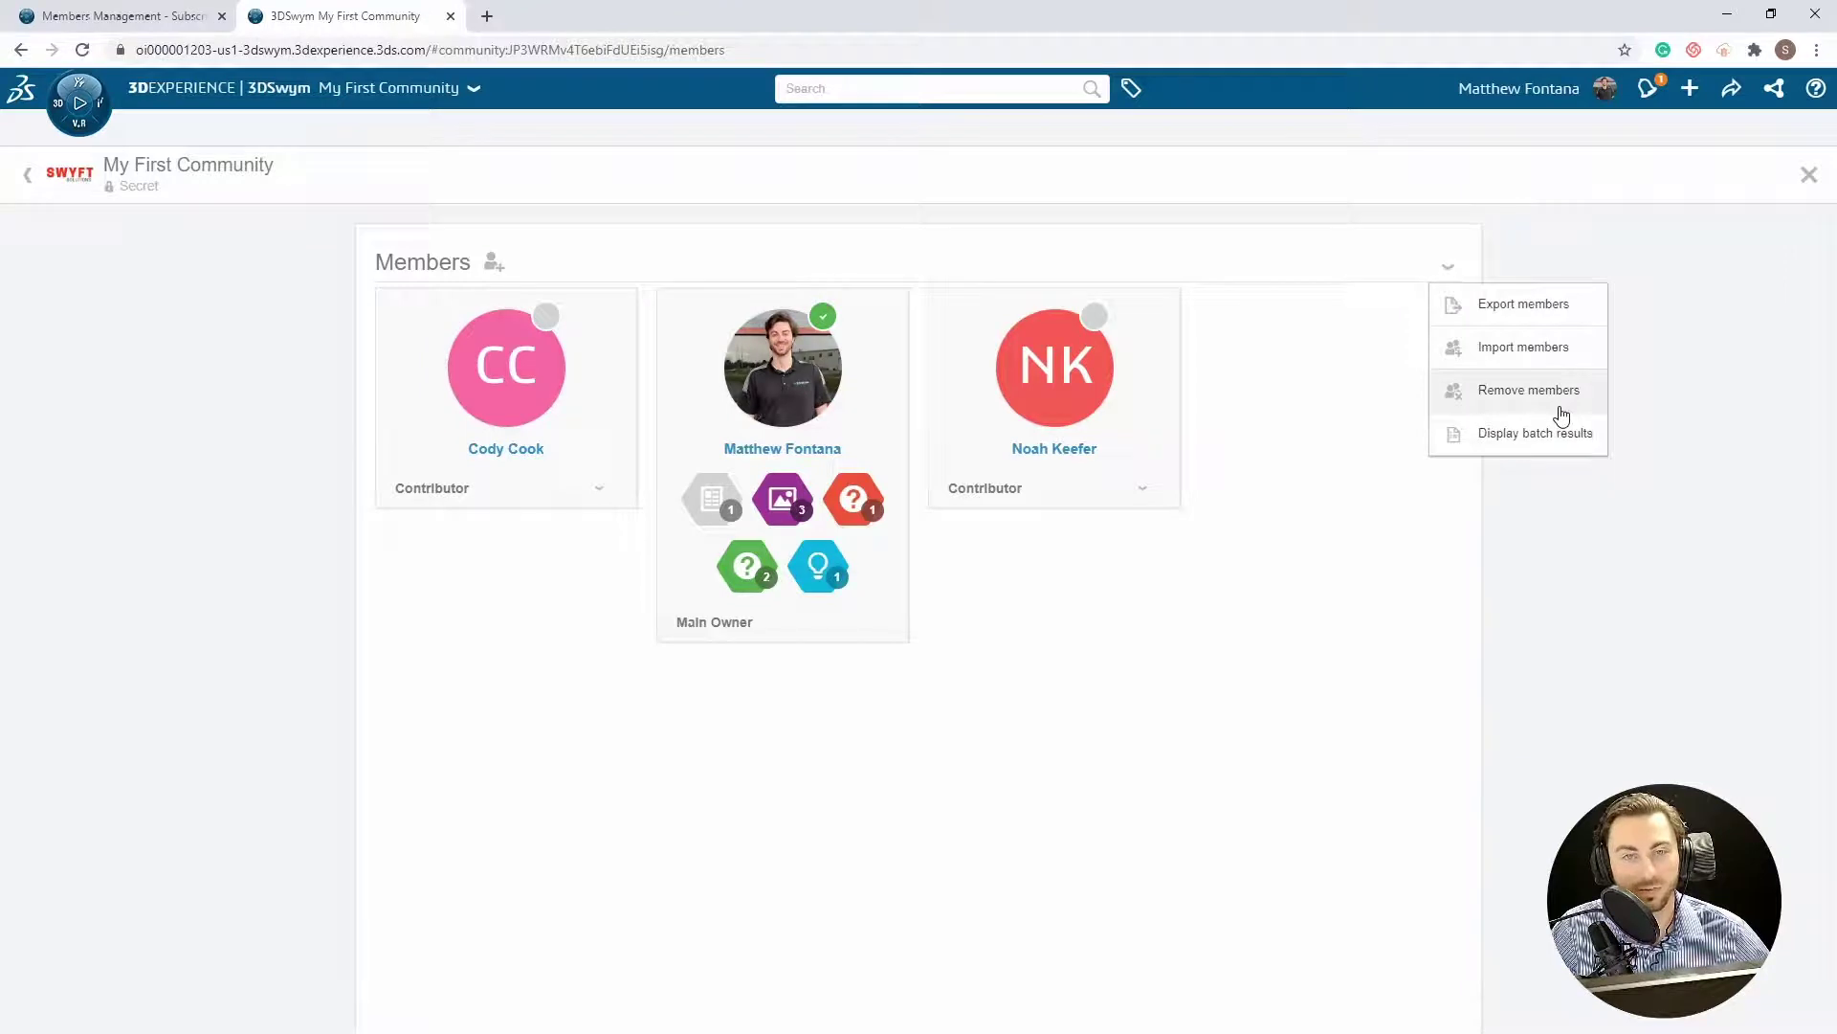
left_click(1331, 480)
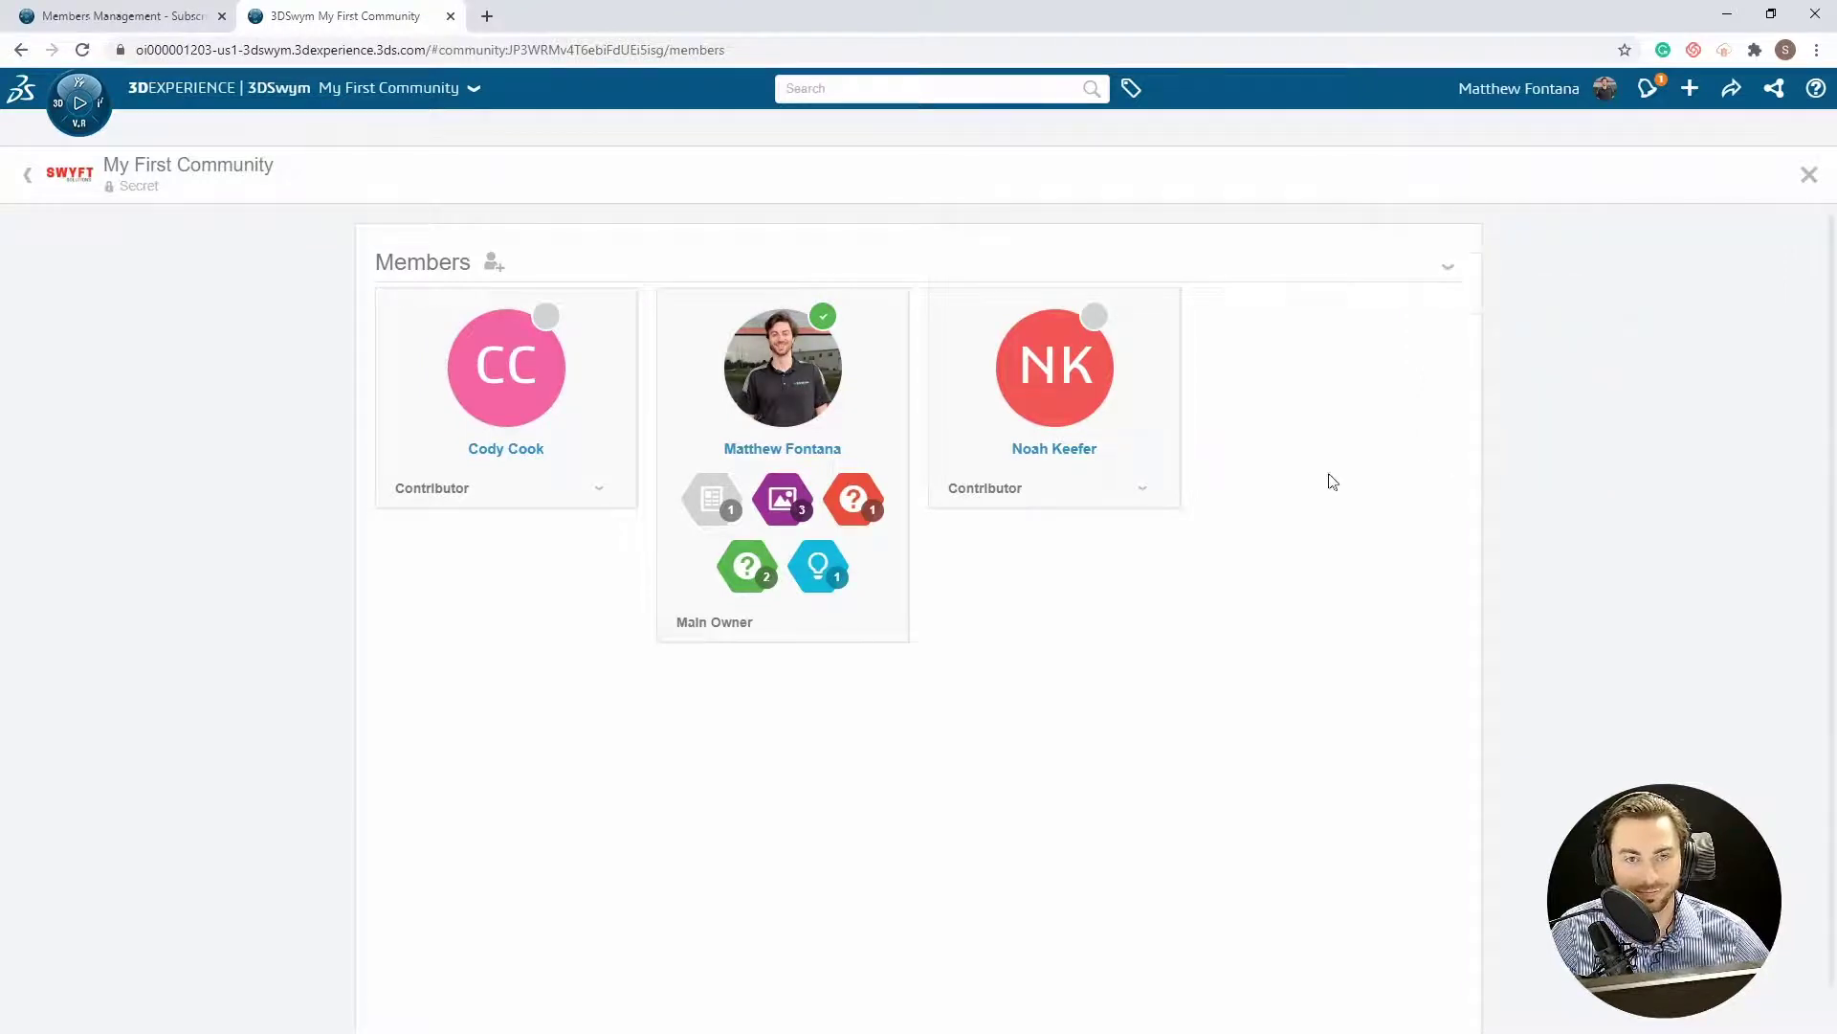
Switch to File Explorer and open today's exported members CSV from Downloads in Excel
key("super+e")
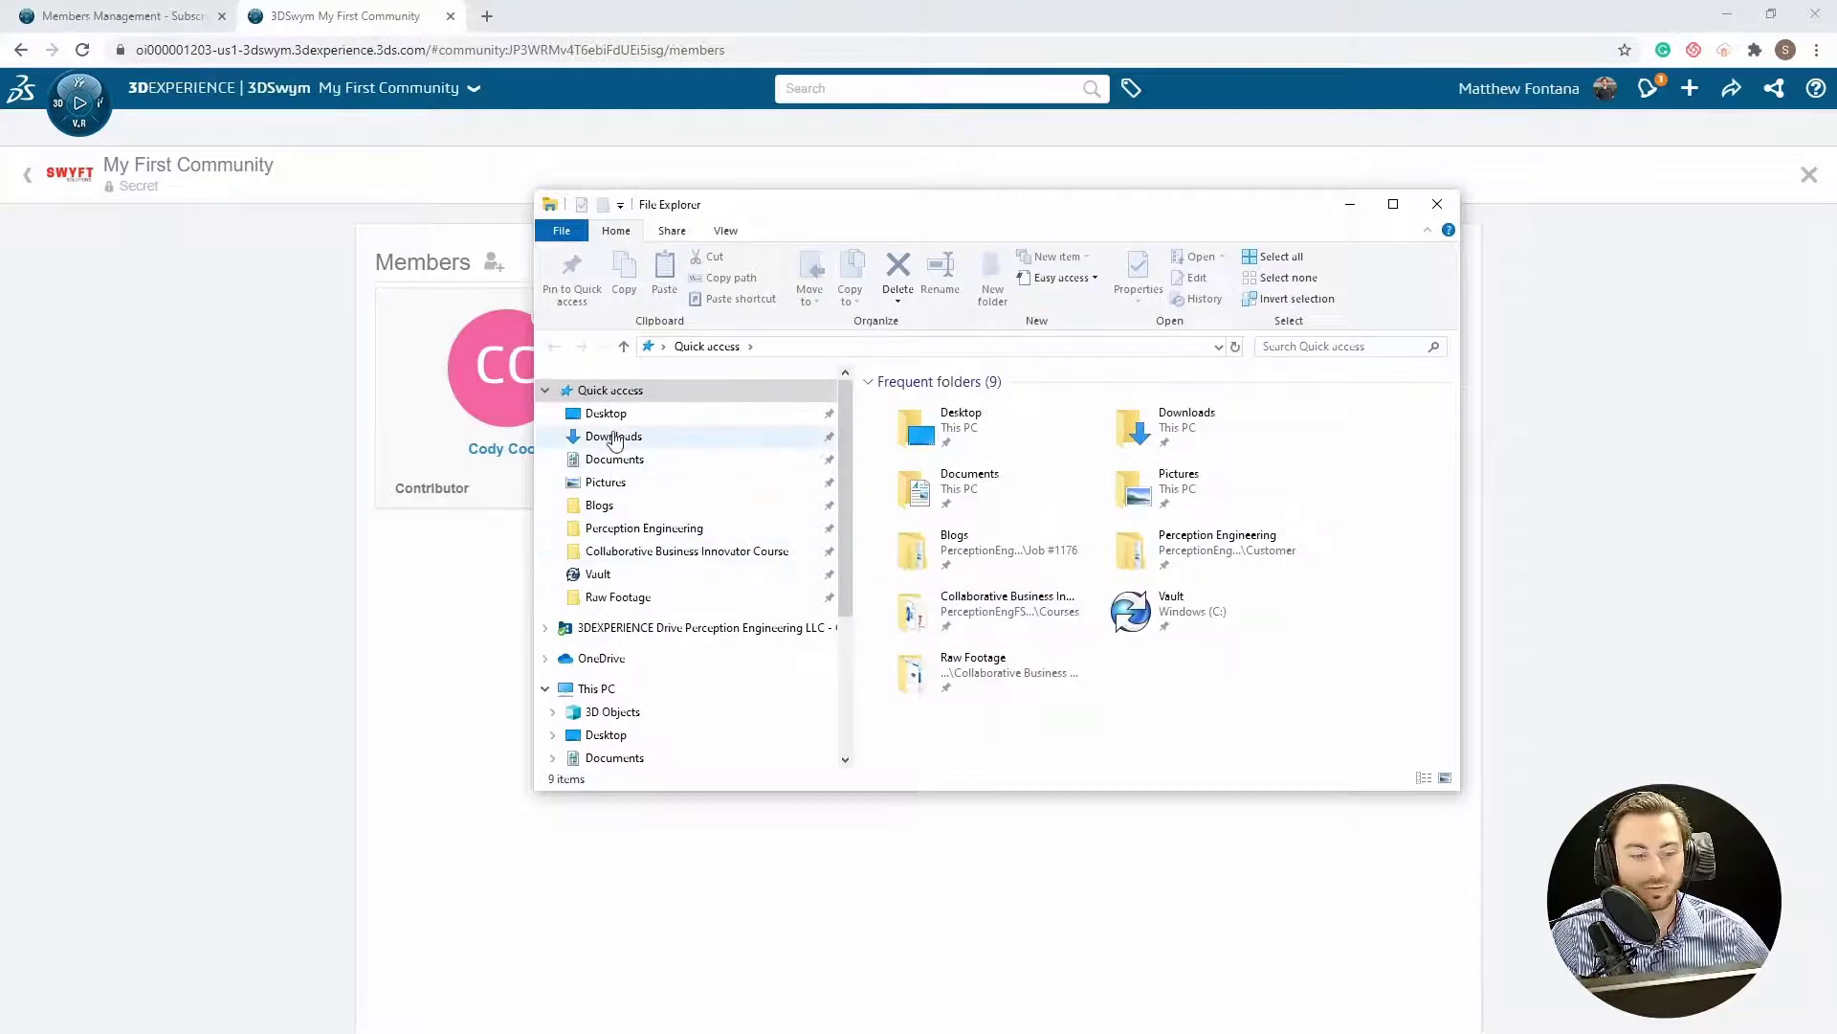
left_click(614, 436)
double_click(965, 436)
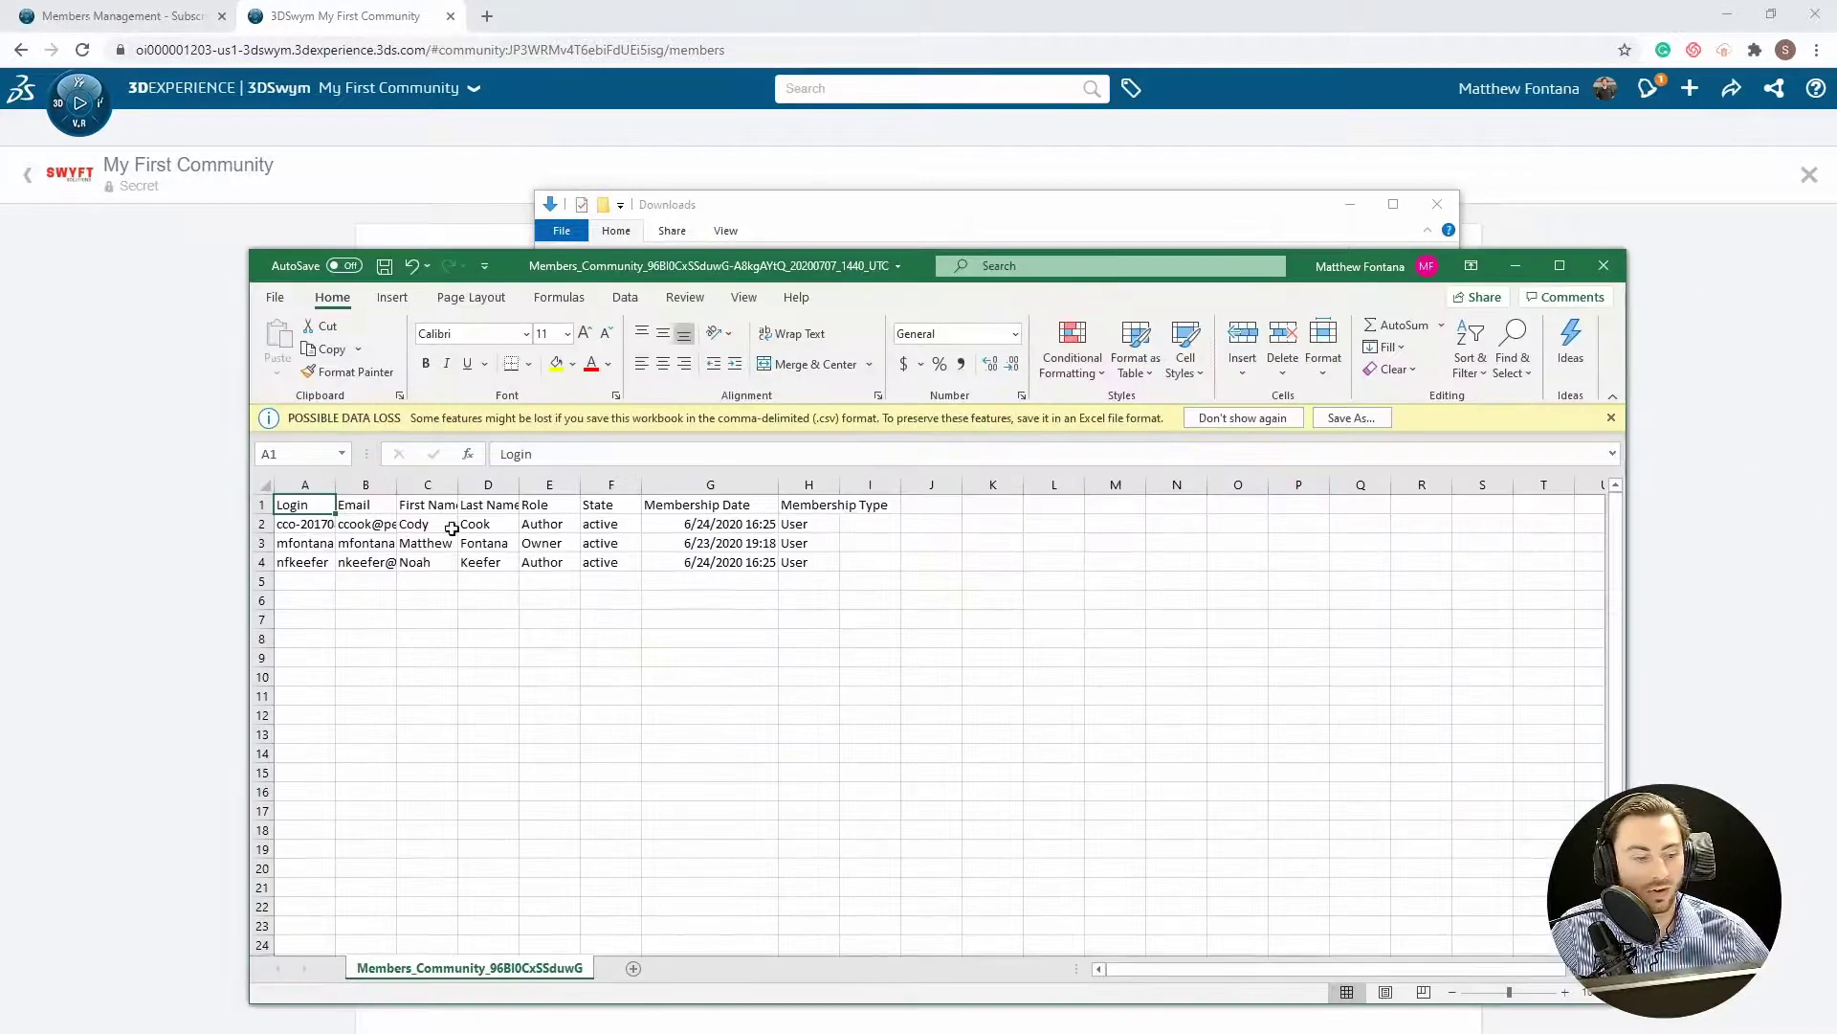
Delete row 3 with the Owner entry from the members sheet, save the file, and close the Excel and File Explorer windows
right_click(262, 542)
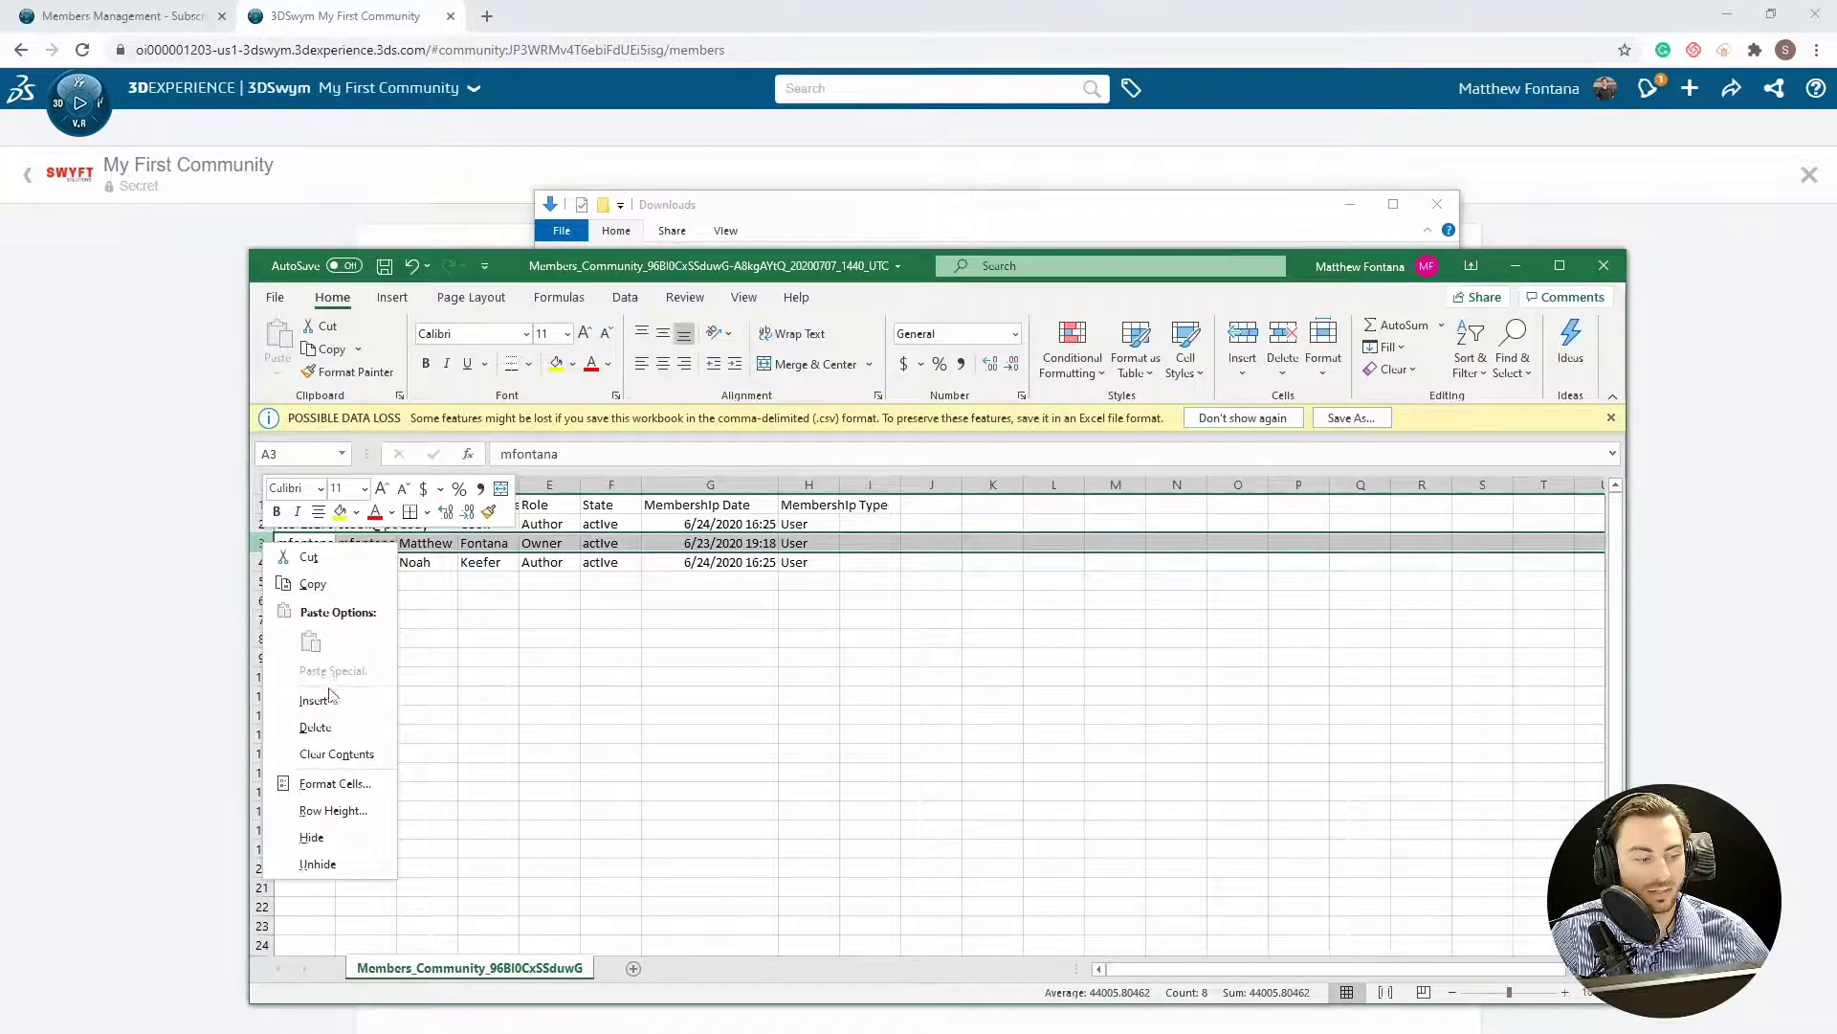
left_click(315, 726)
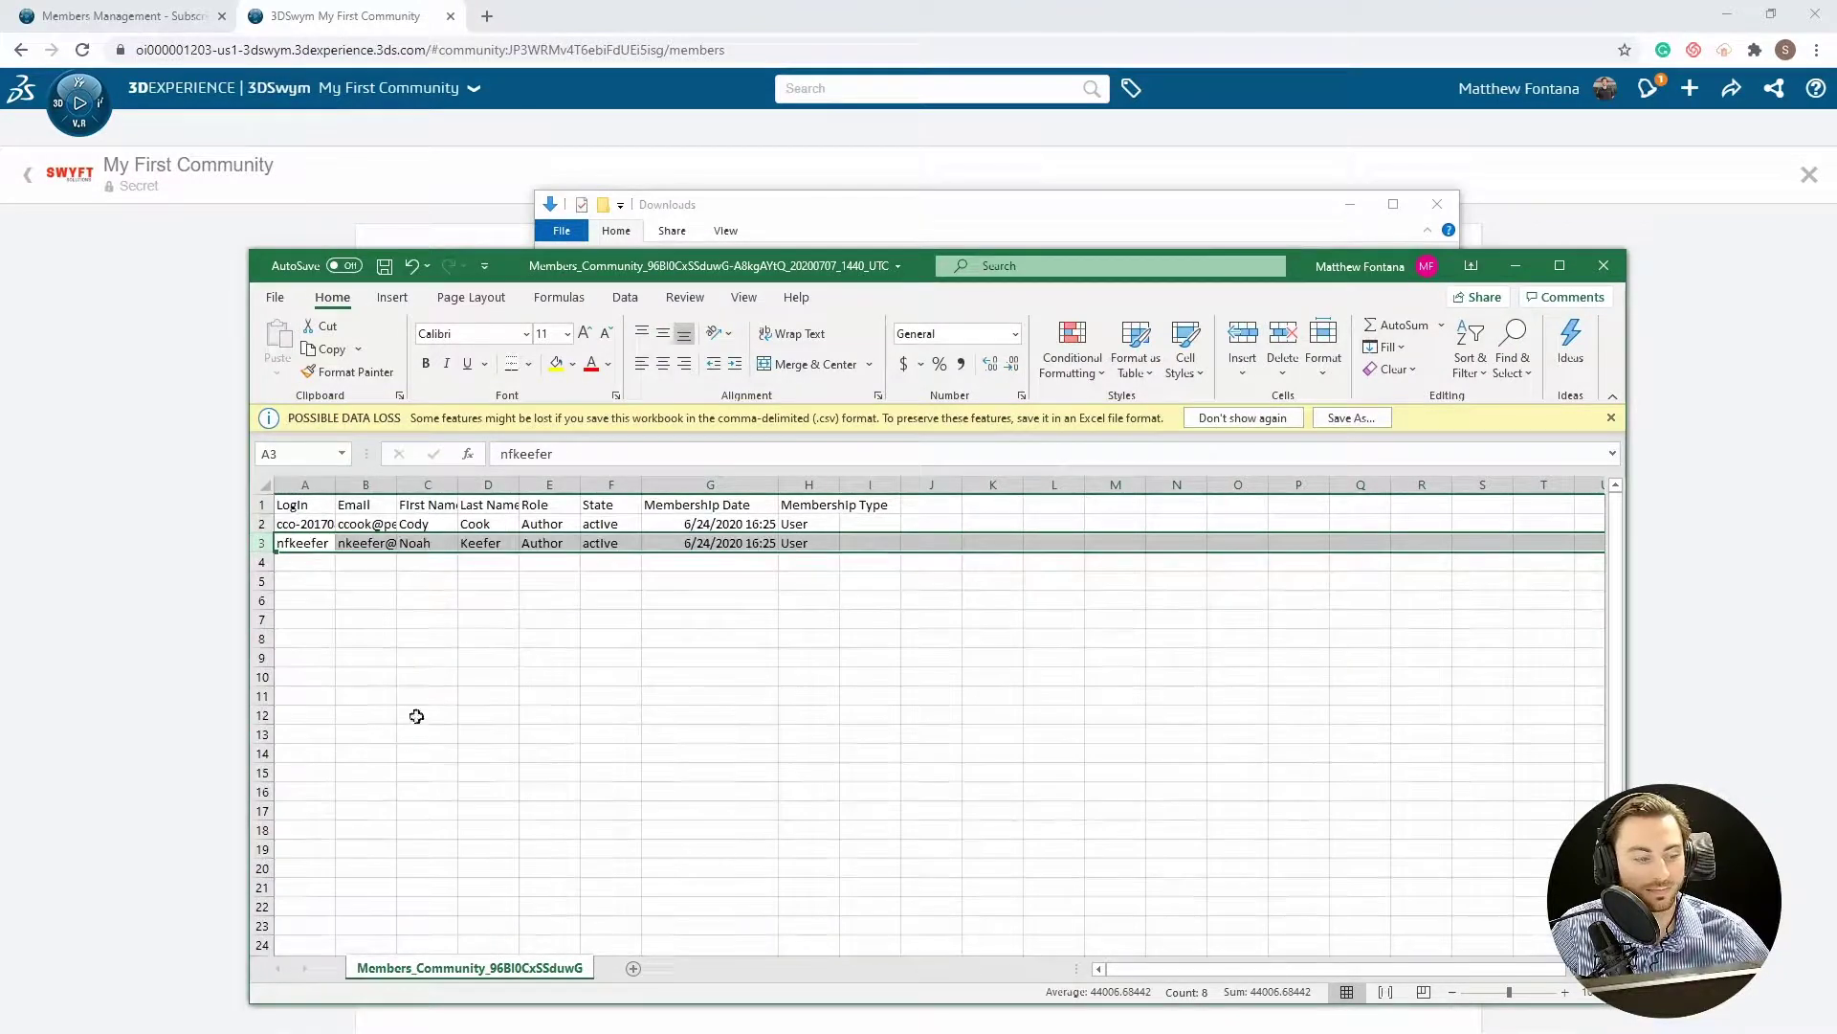
left_click(384, 266)
left_click(1604, 266)
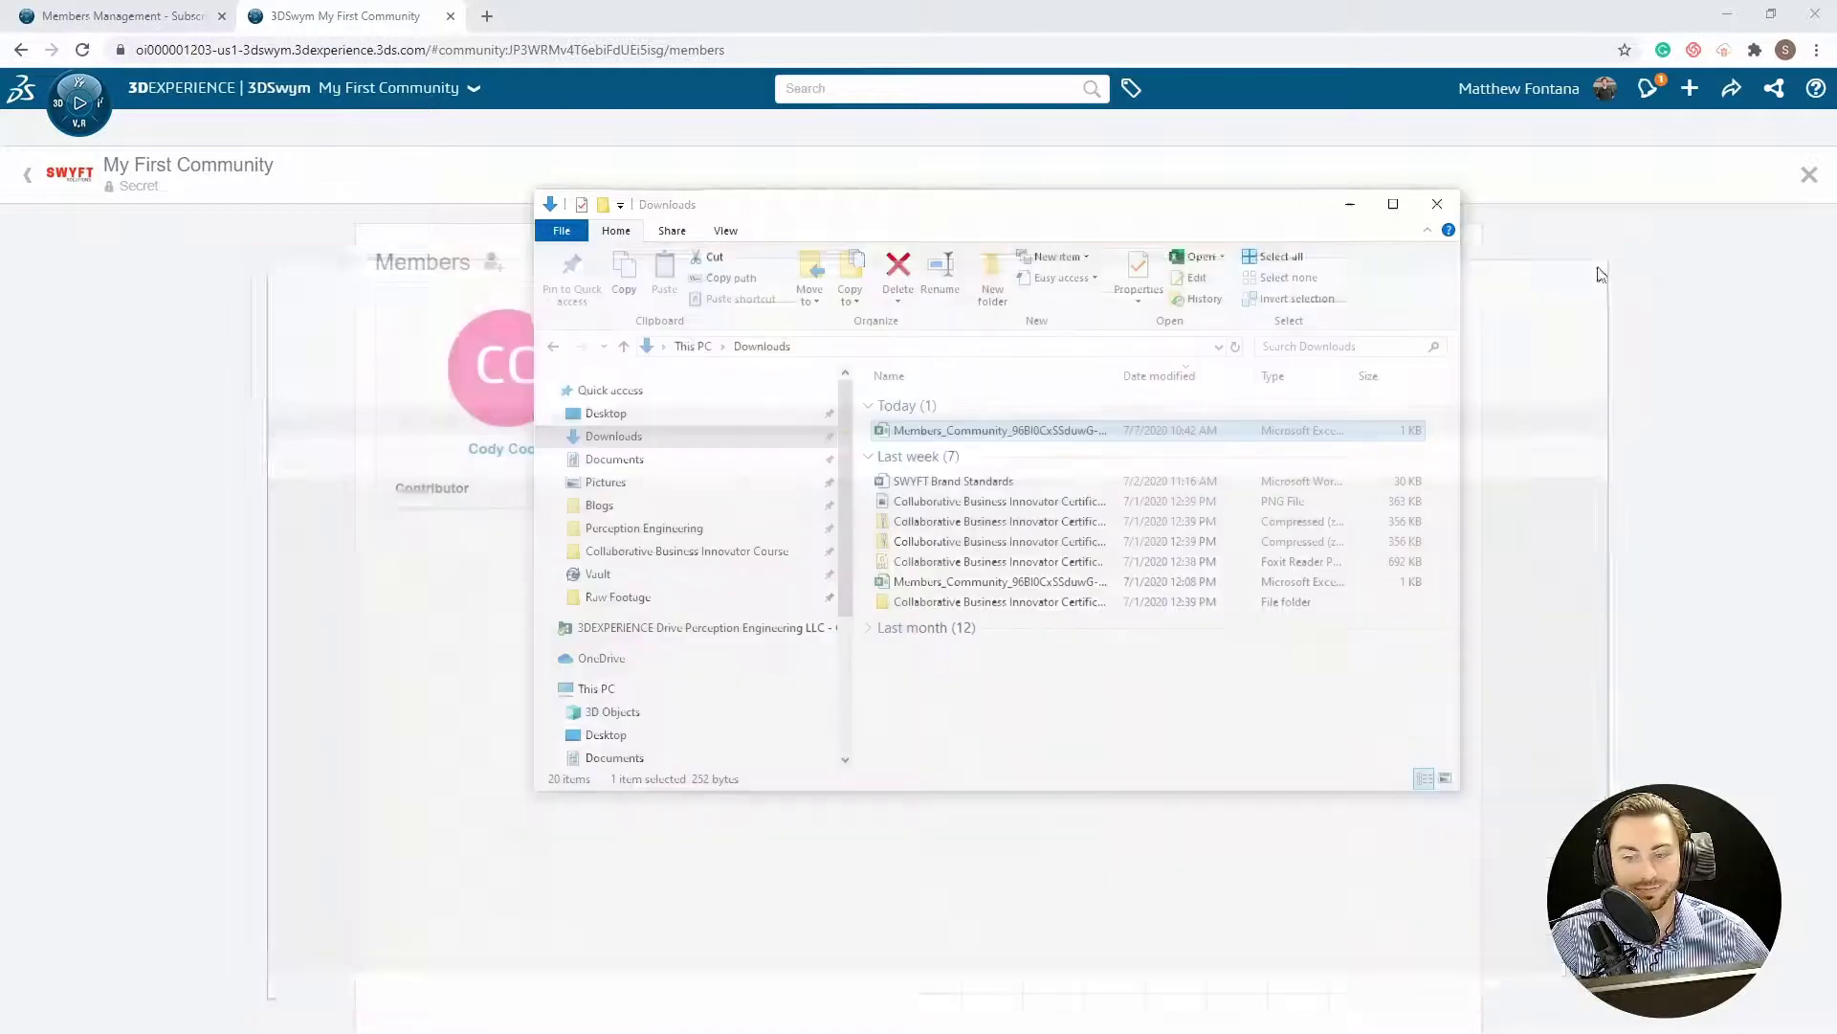
left_click(1437, 204)
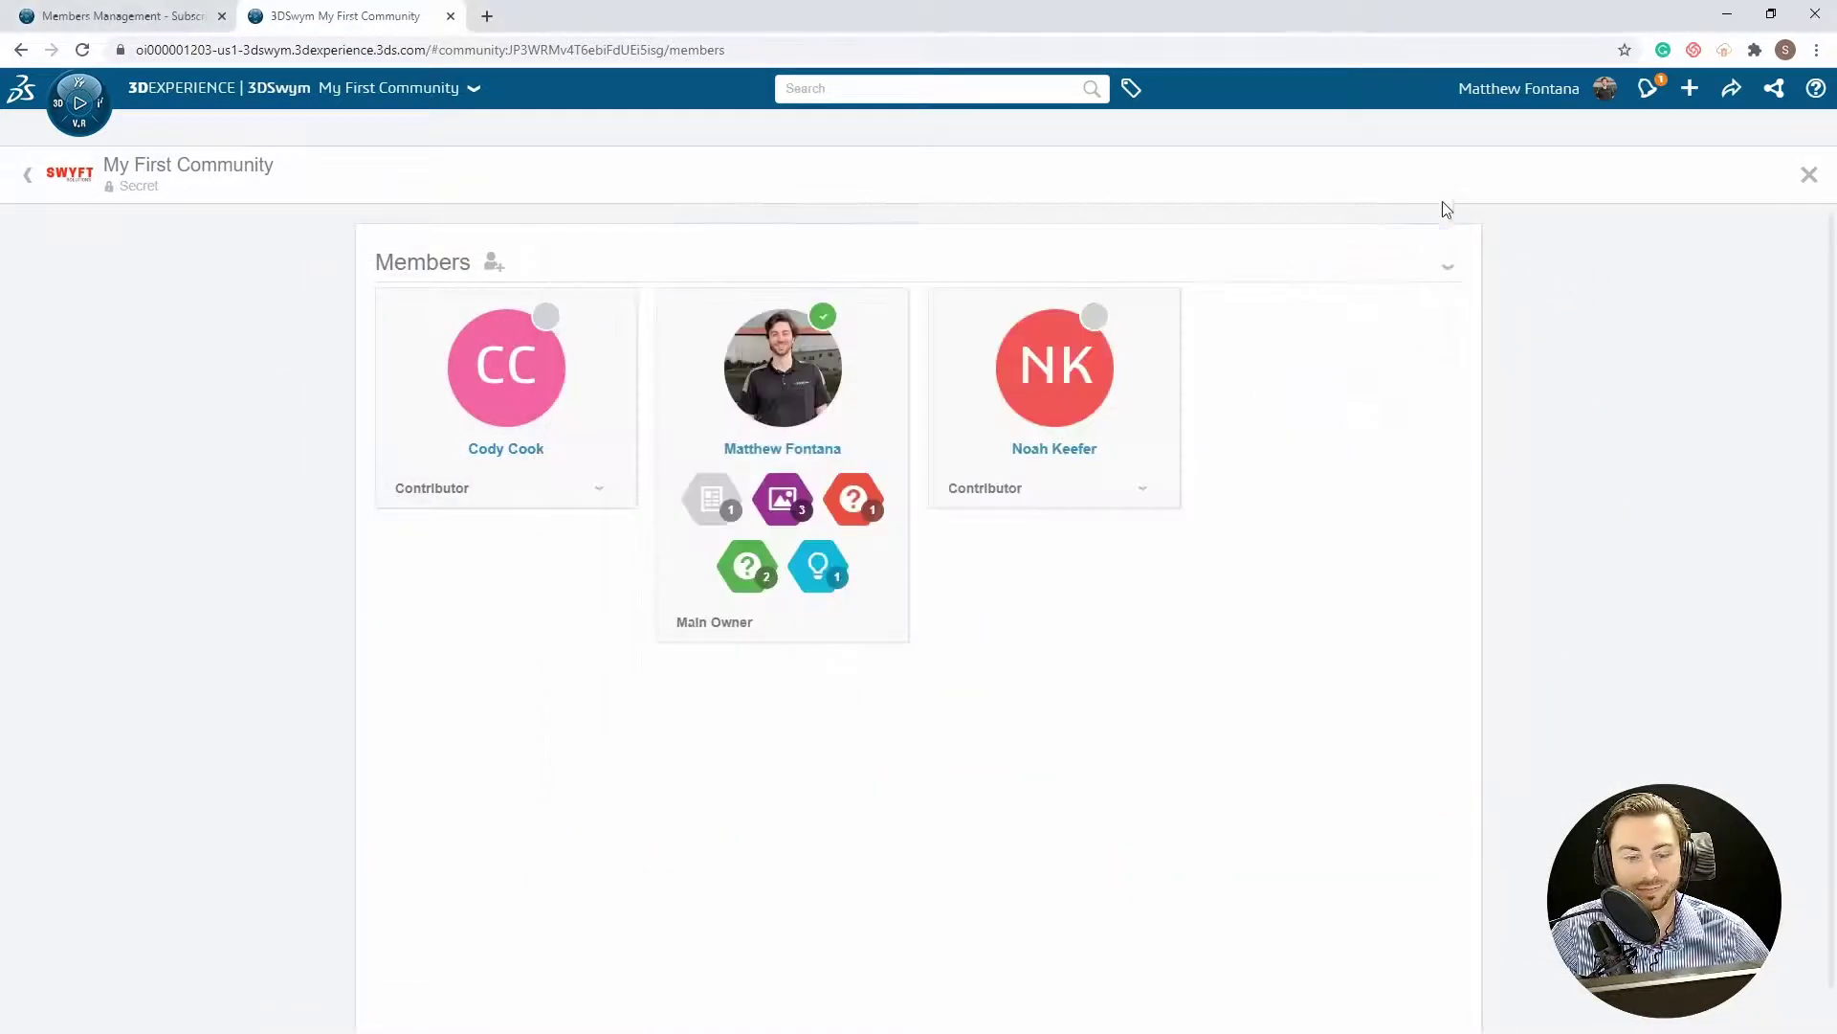
Remove members from My First Community in bulk with process name Initial Removal, using today's edited members CSV from Downloads
left_click(1445, 270)
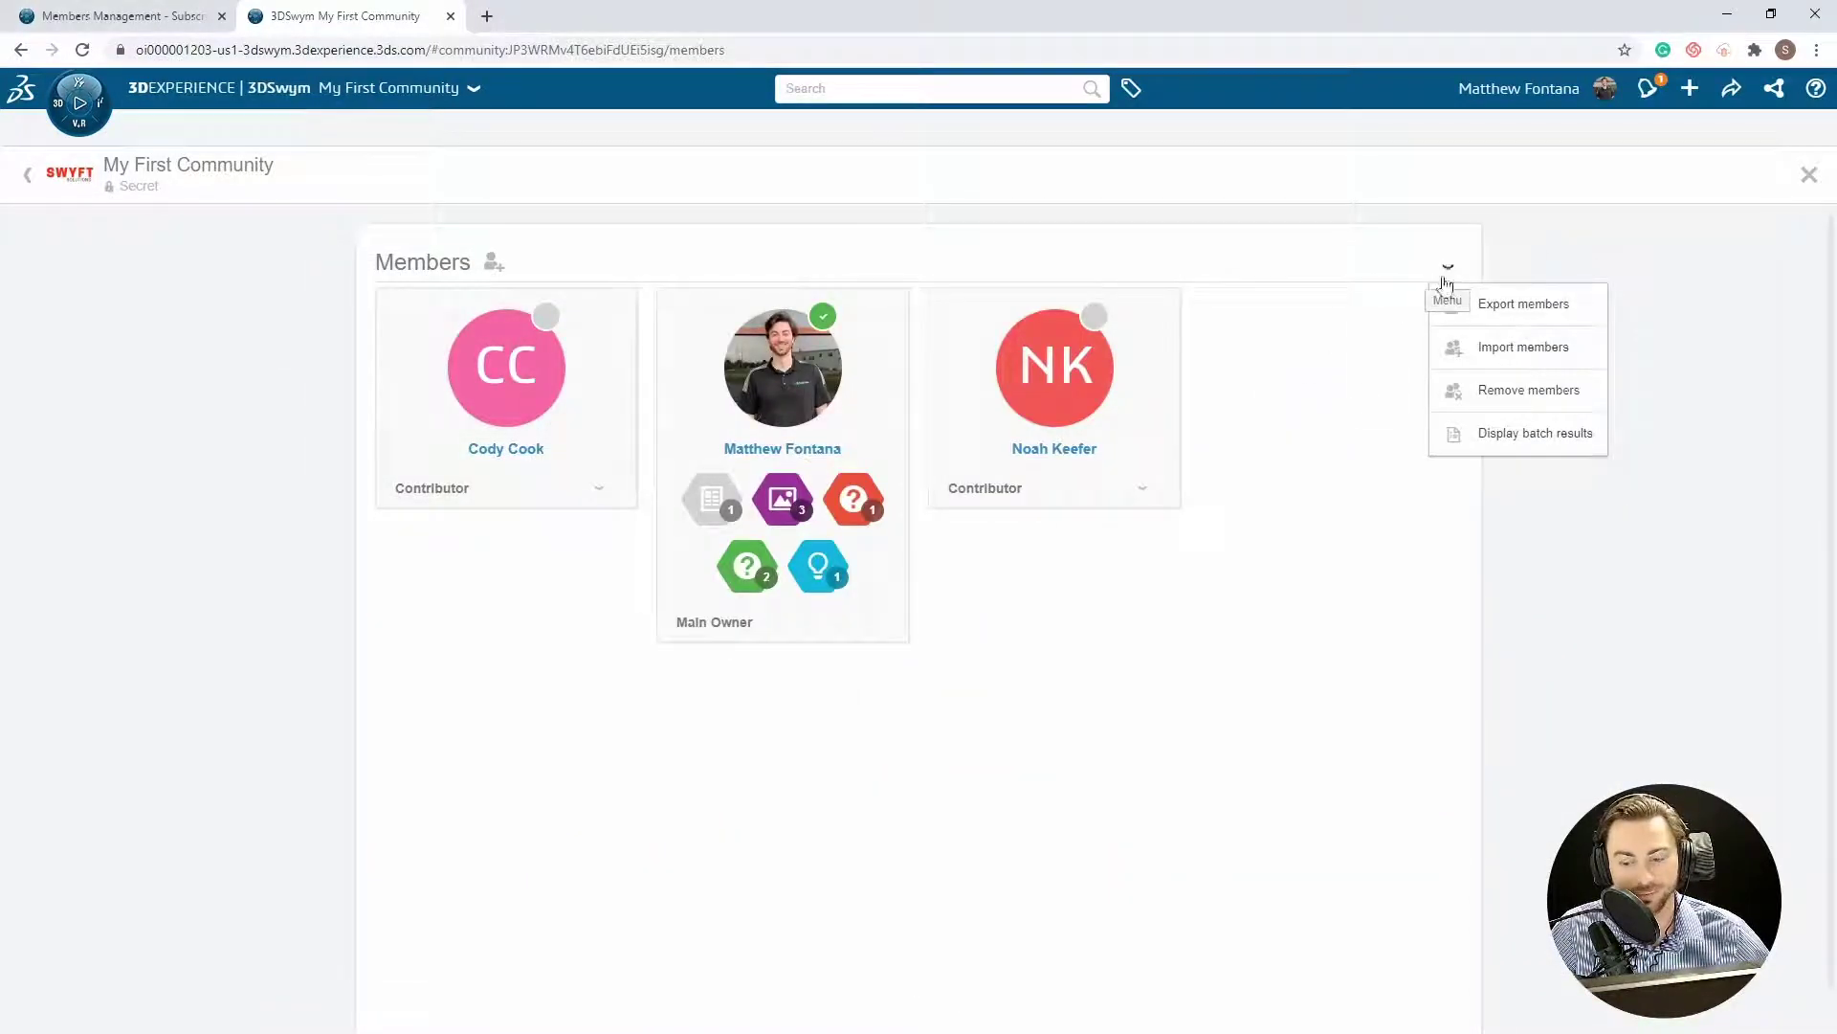
left_click(1586, 396)
left_click(1022, 300)
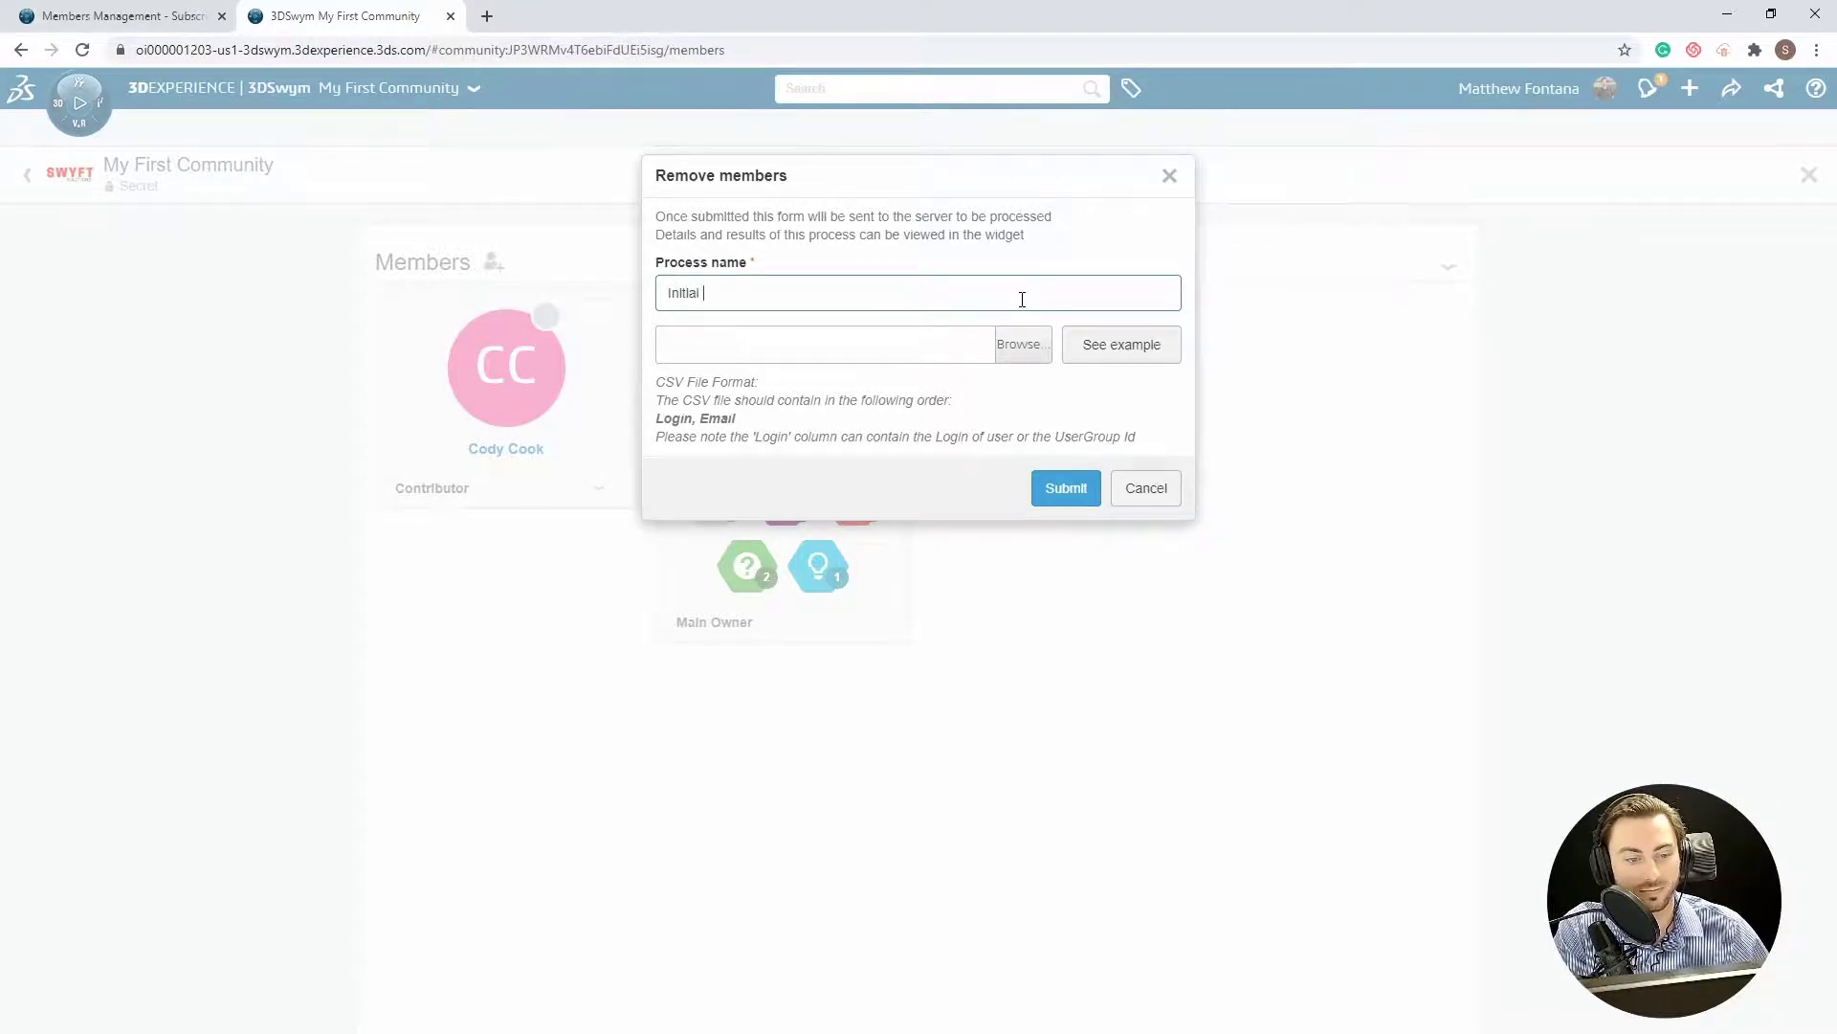
type("Initial Ex")
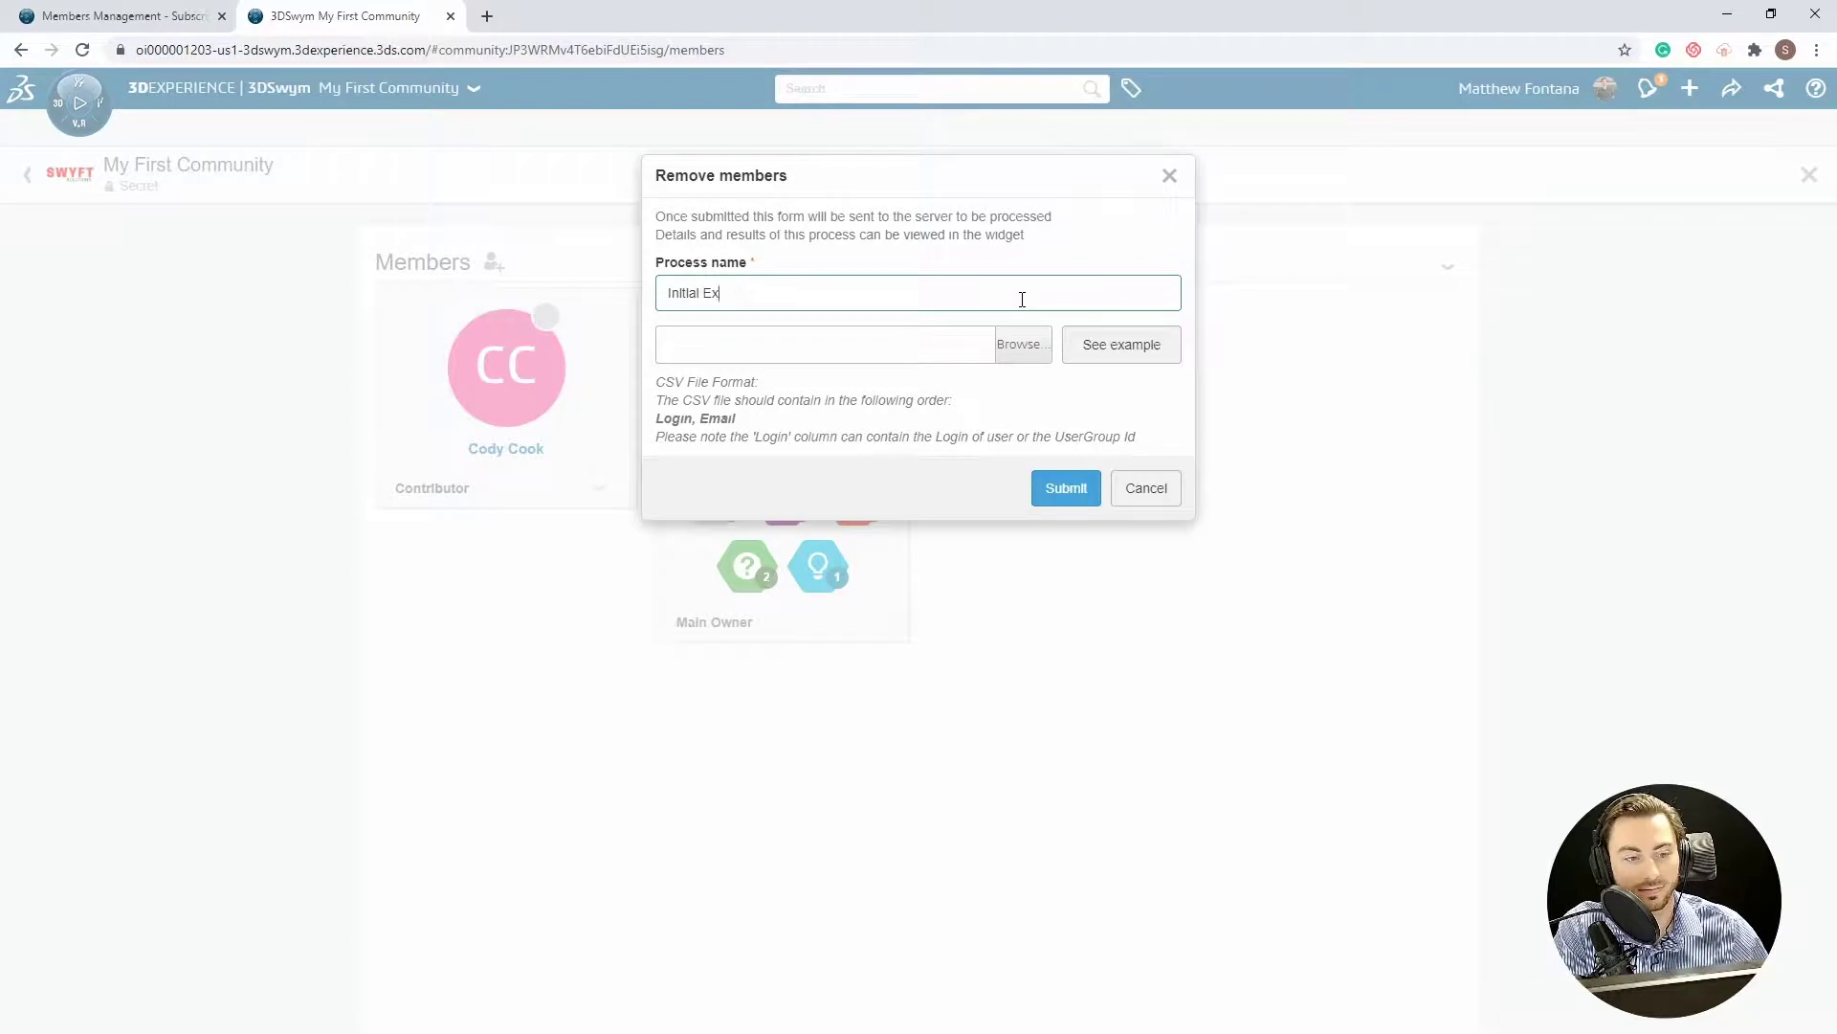
type("porRemoval")
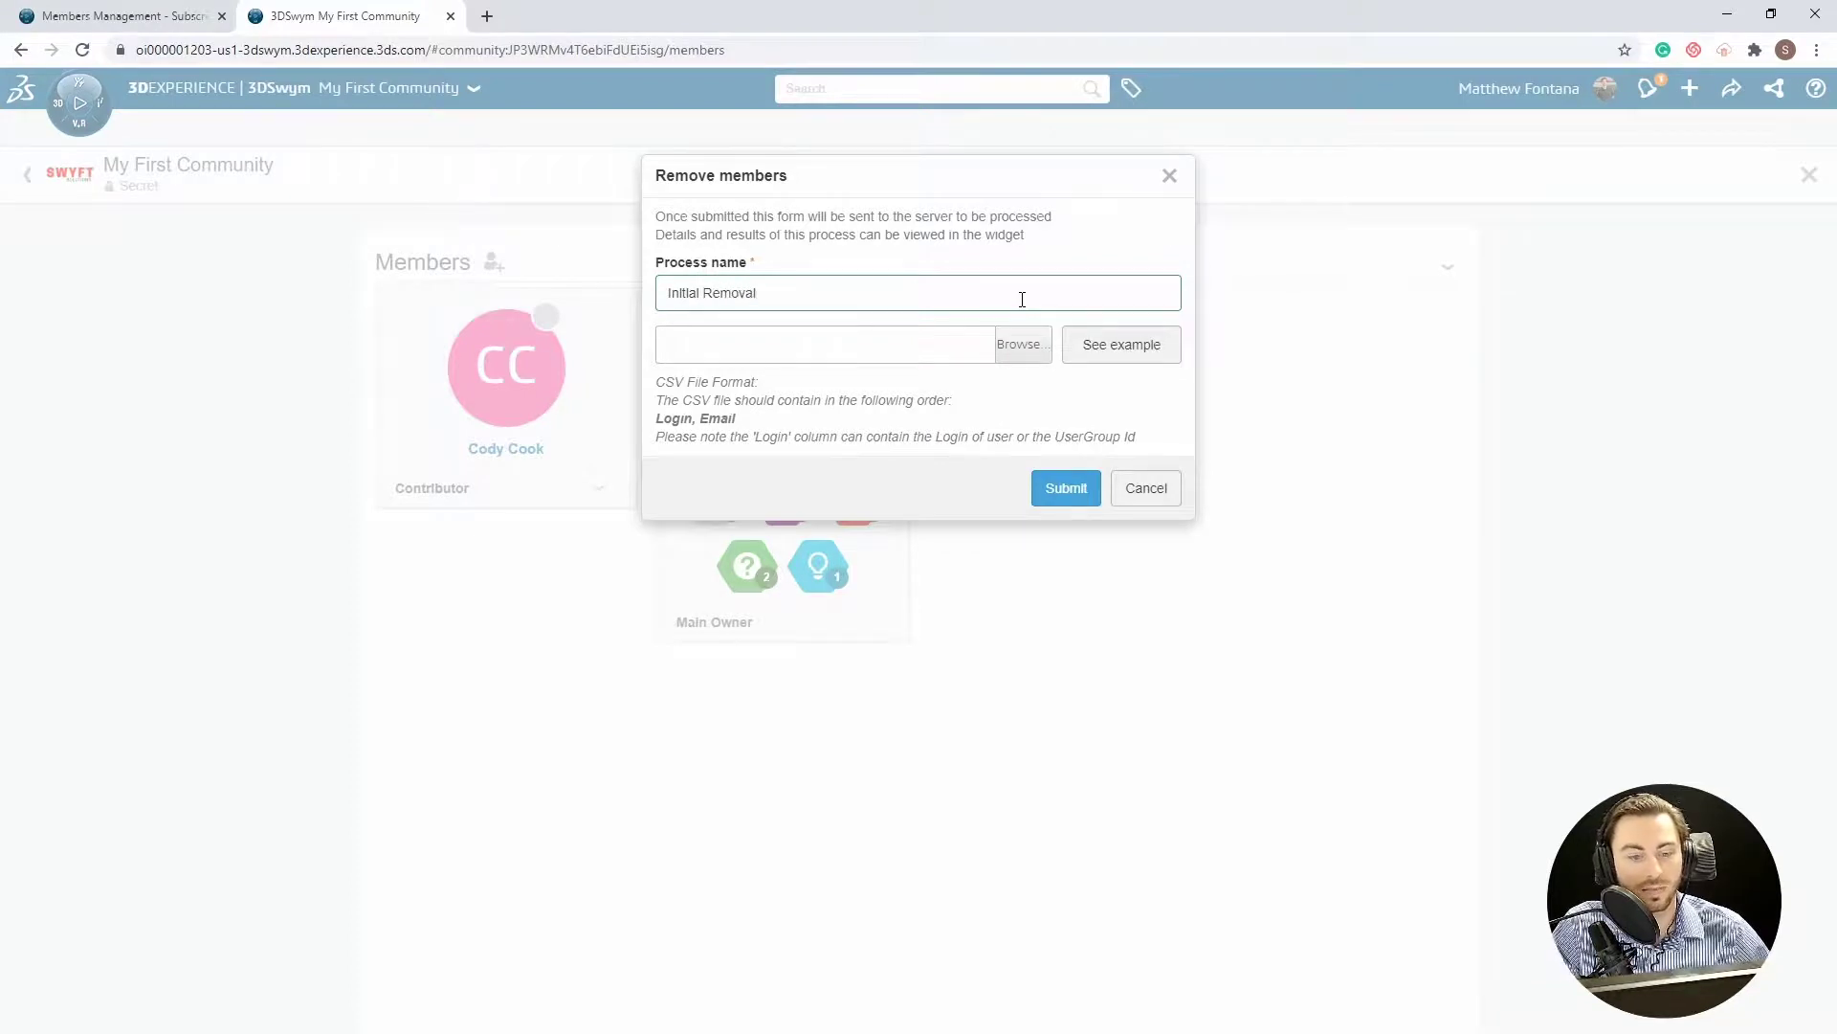
left_click(1047, 347)
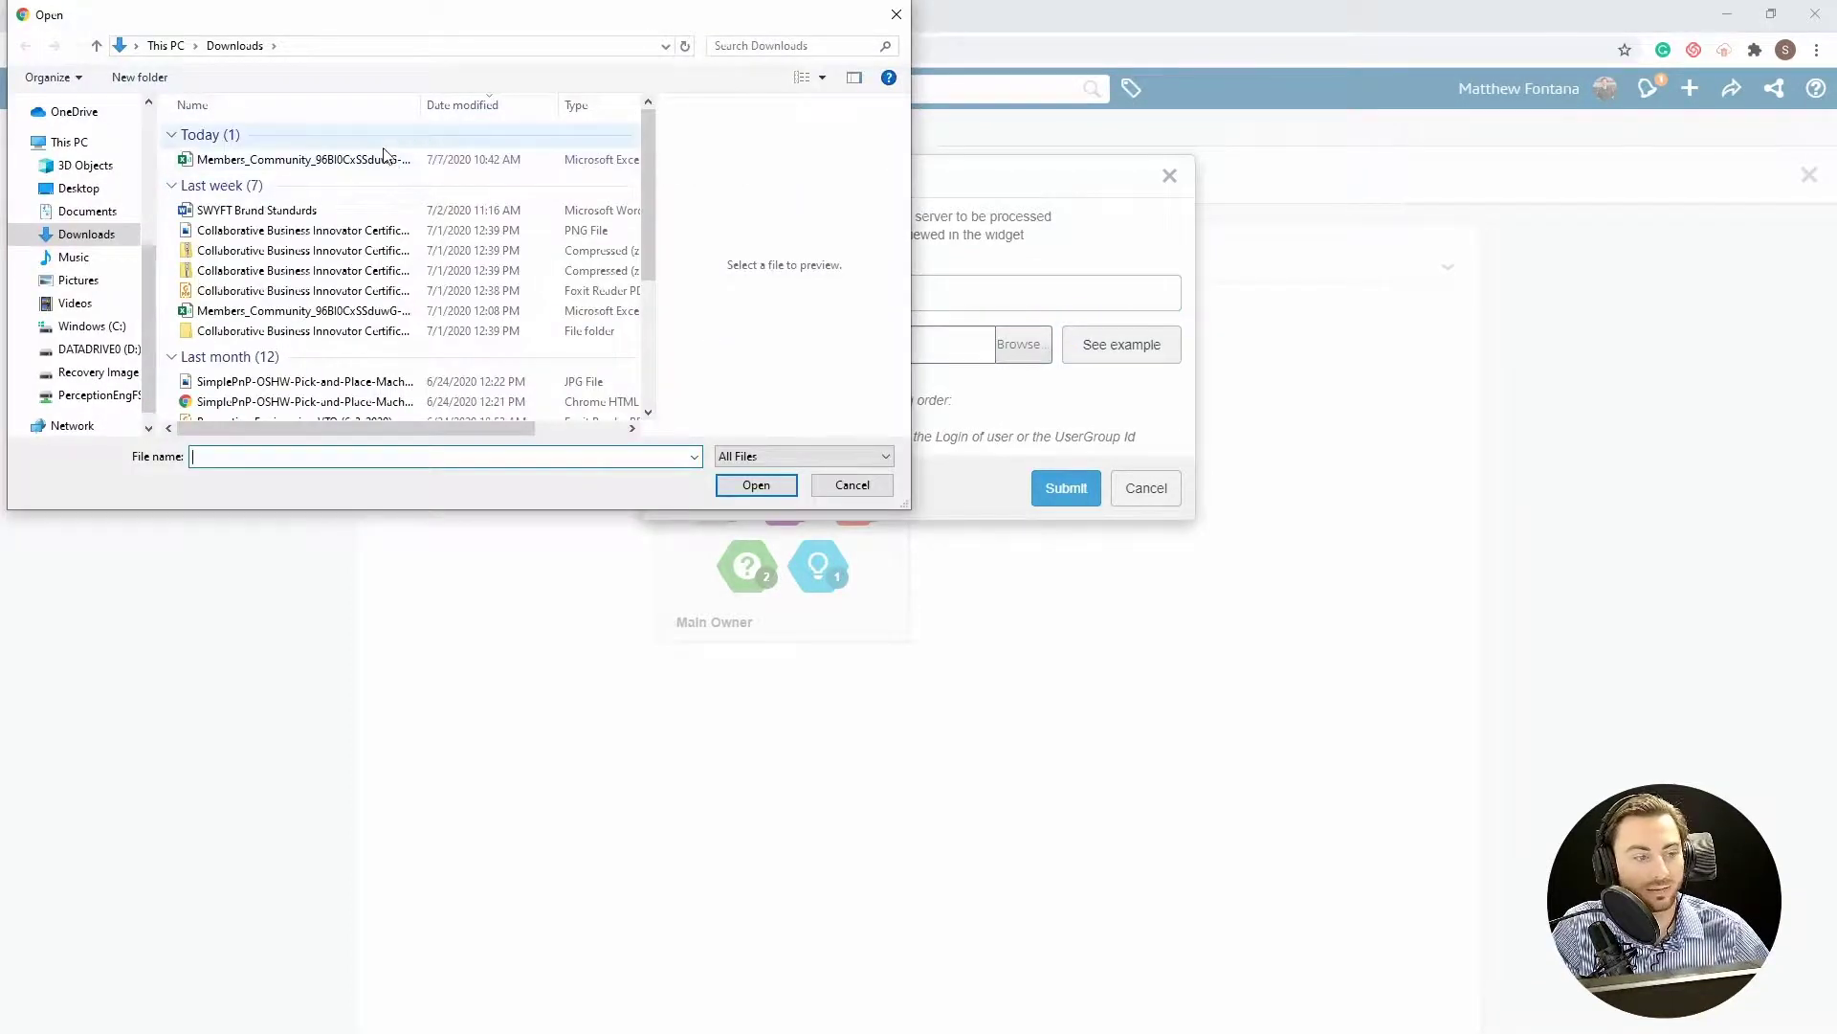
left_click(382, 158)
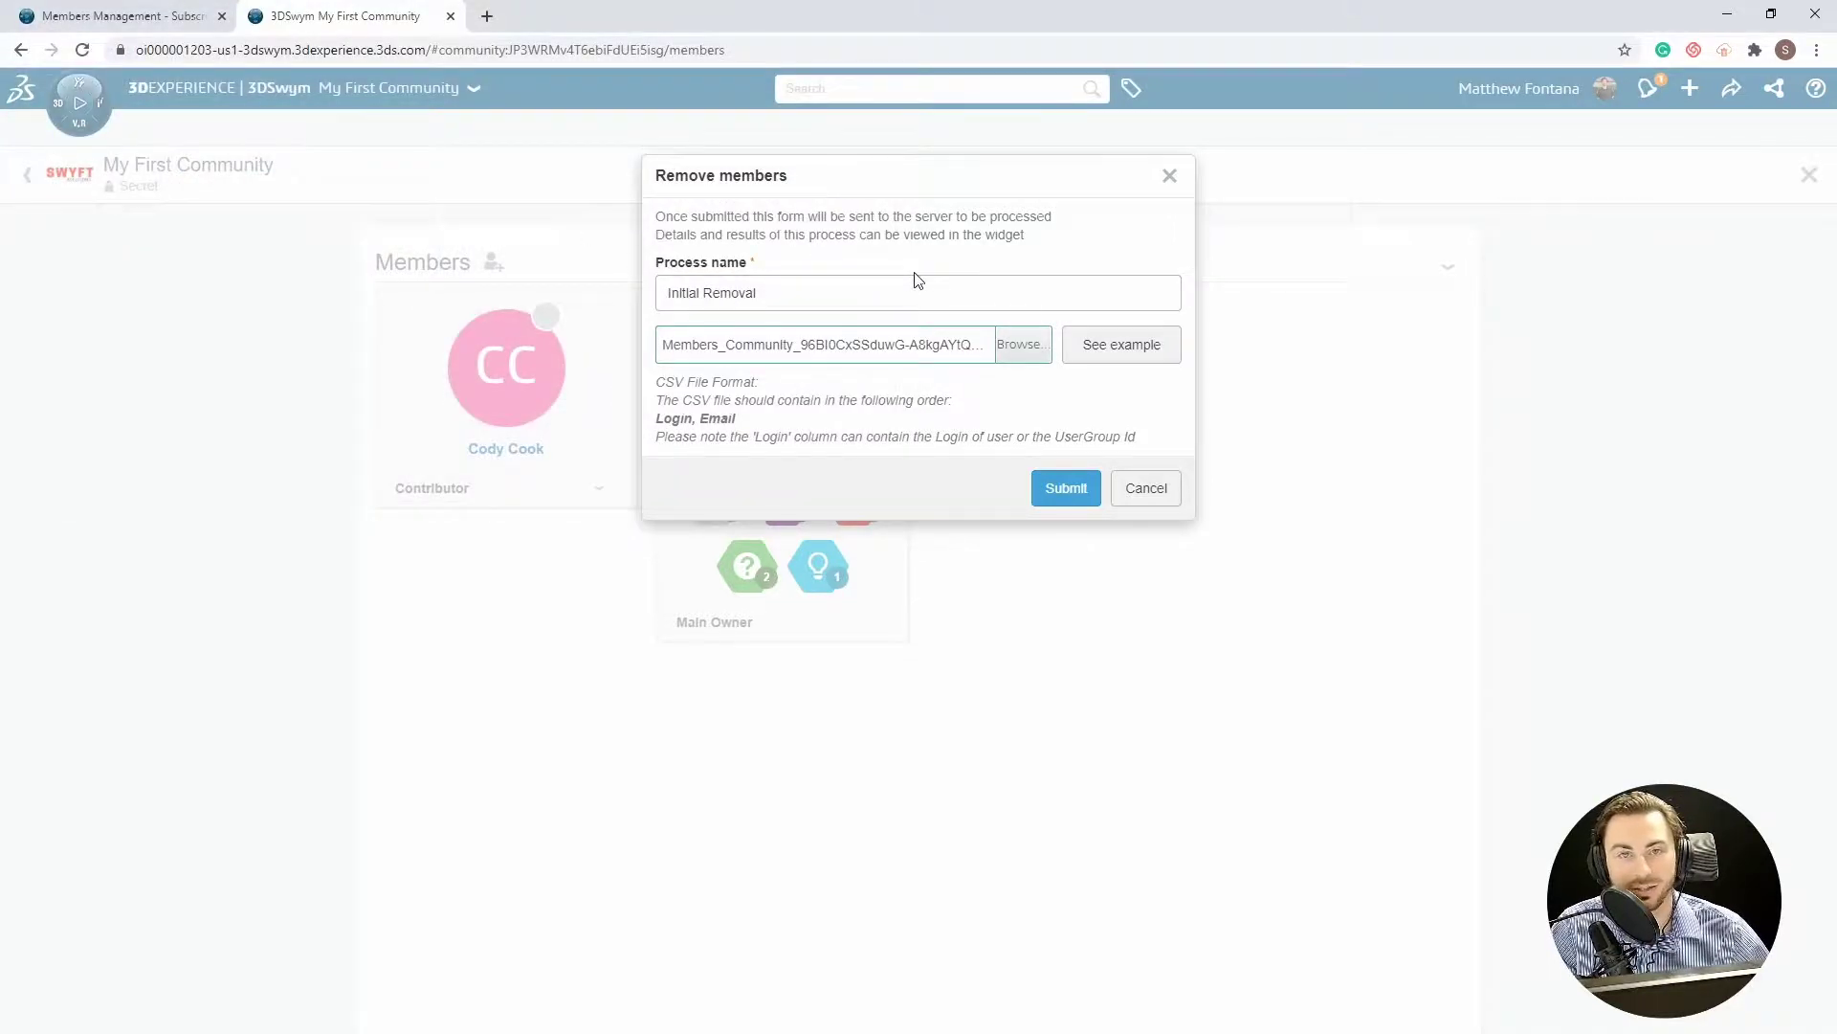
left_click(1048, 496)
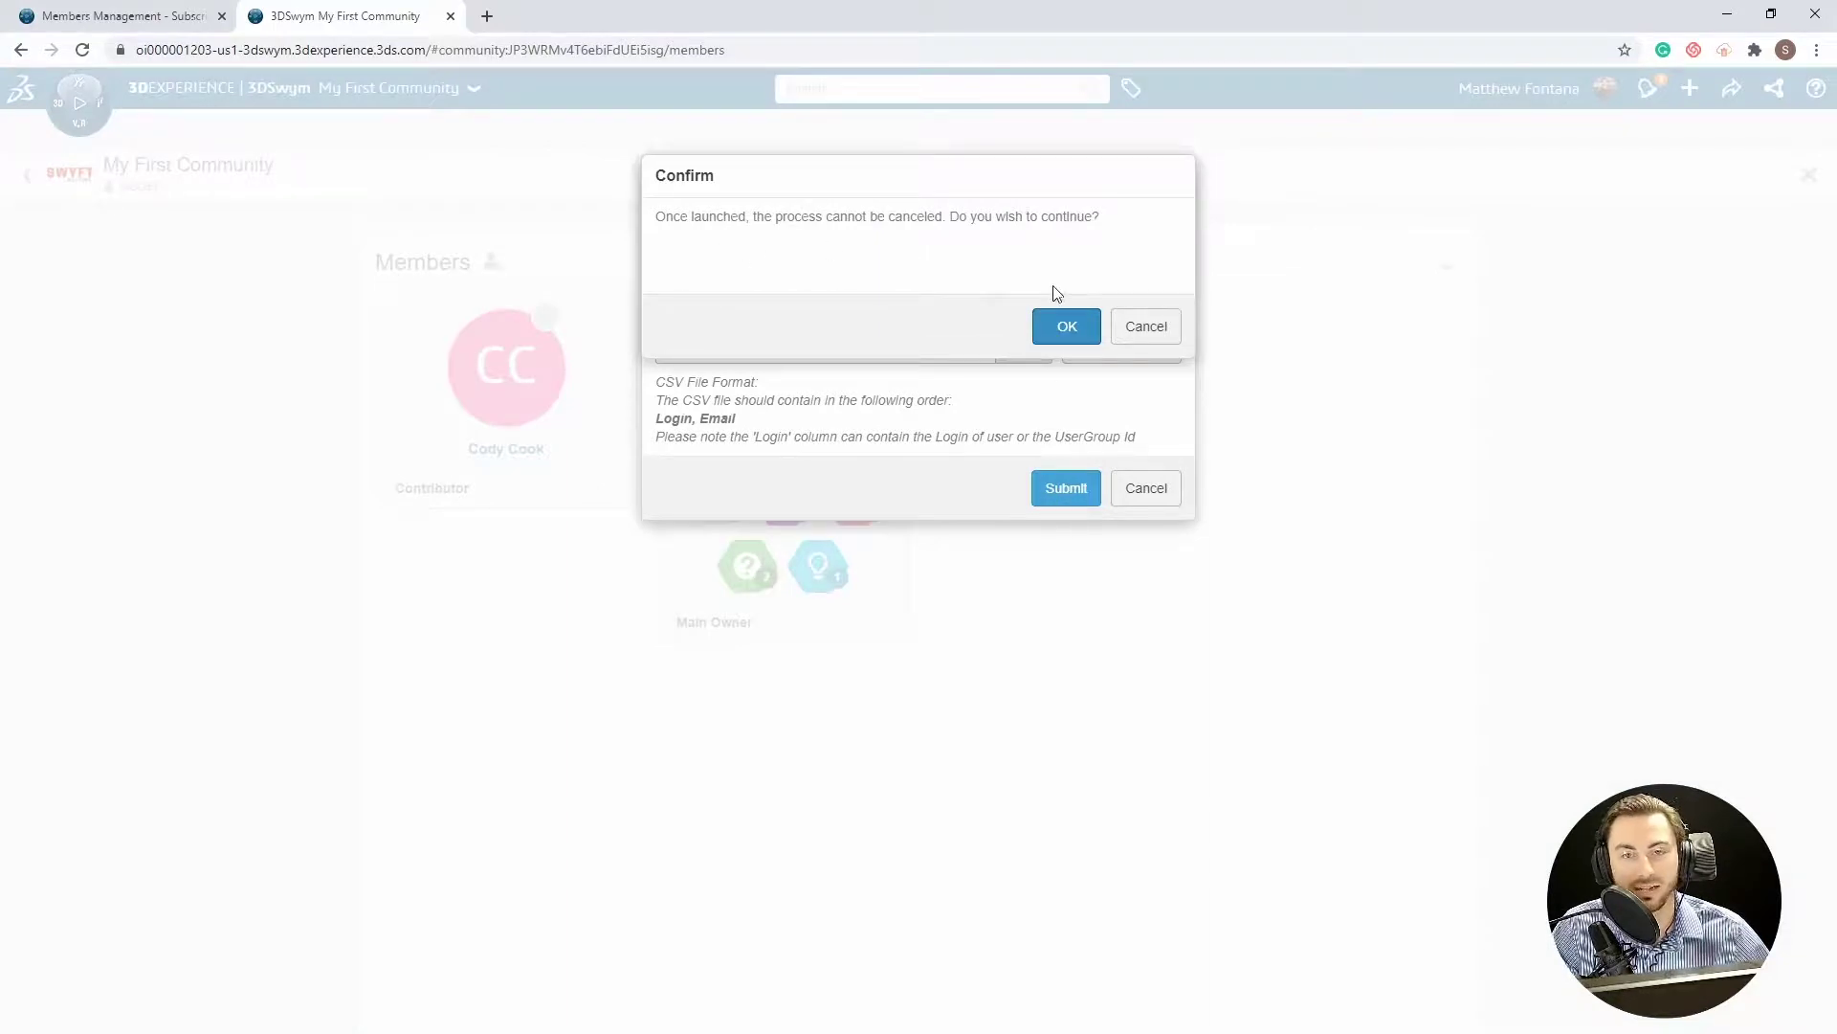
left_click(1065, 329)
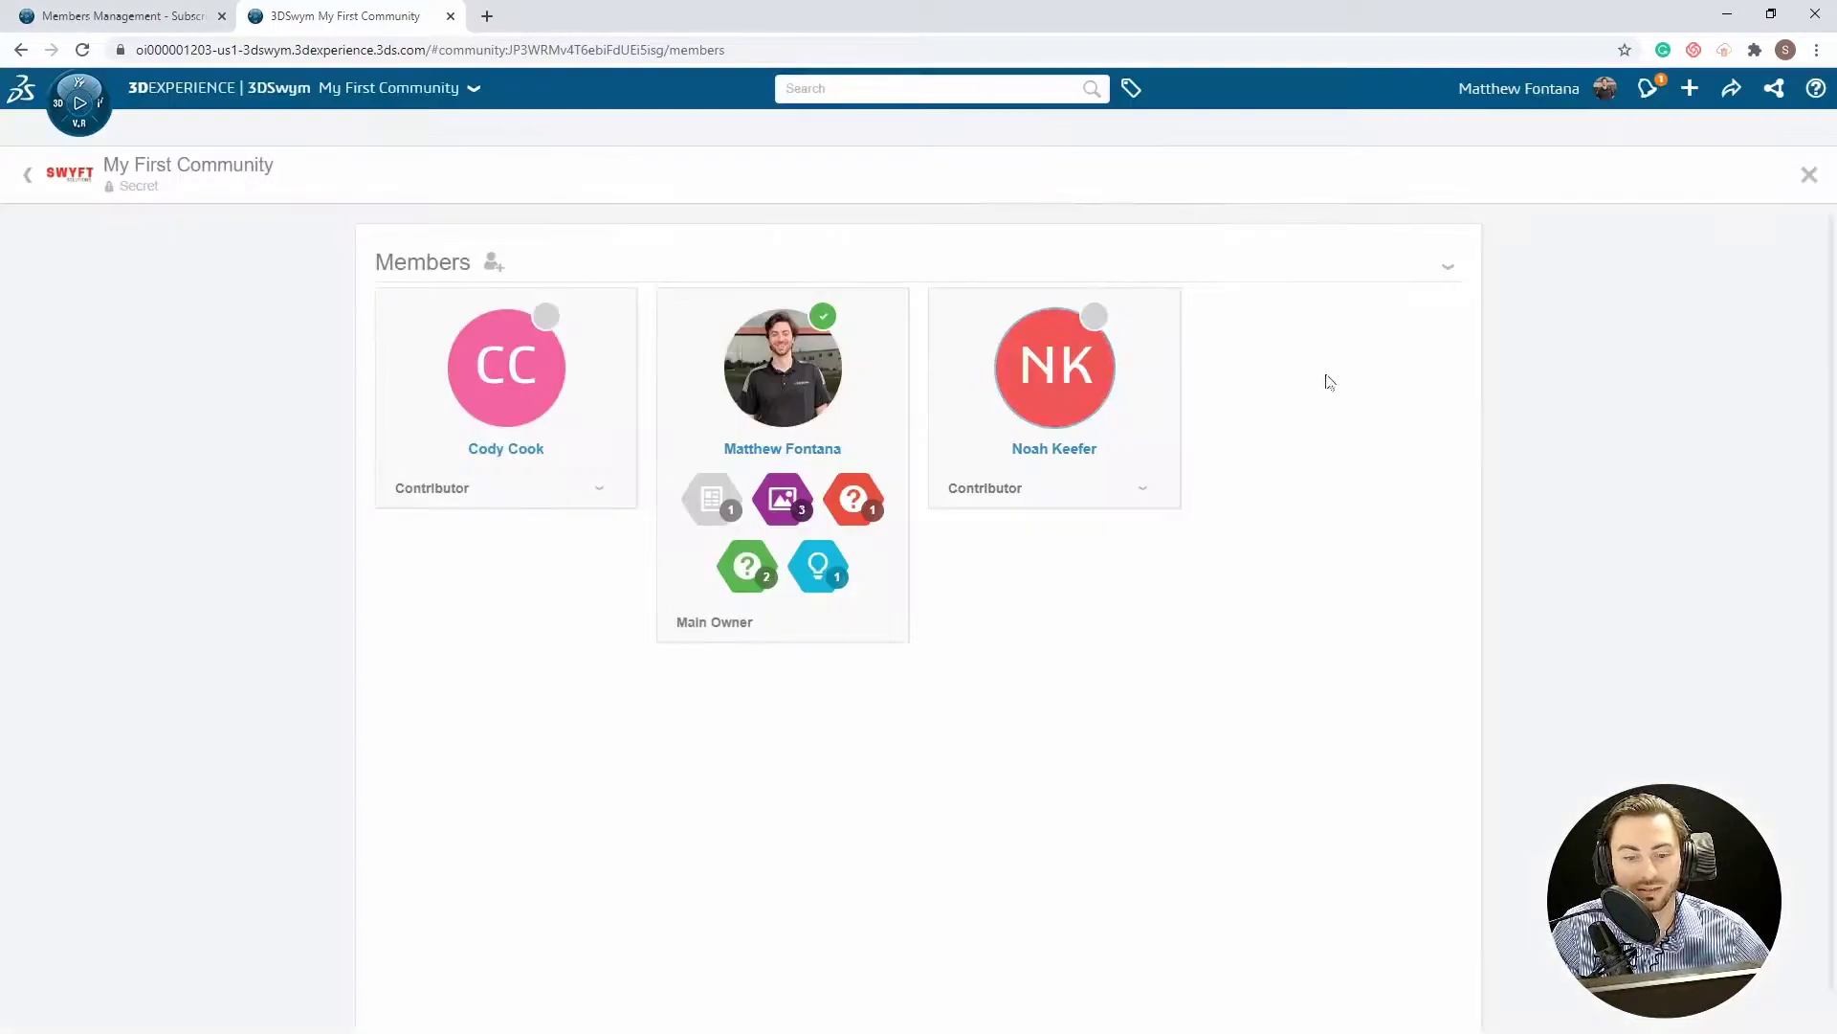
Check the batch results for the Initial Removal process, refresh their status and close them
left_click(1448, 266)
left_click(1465, 436)
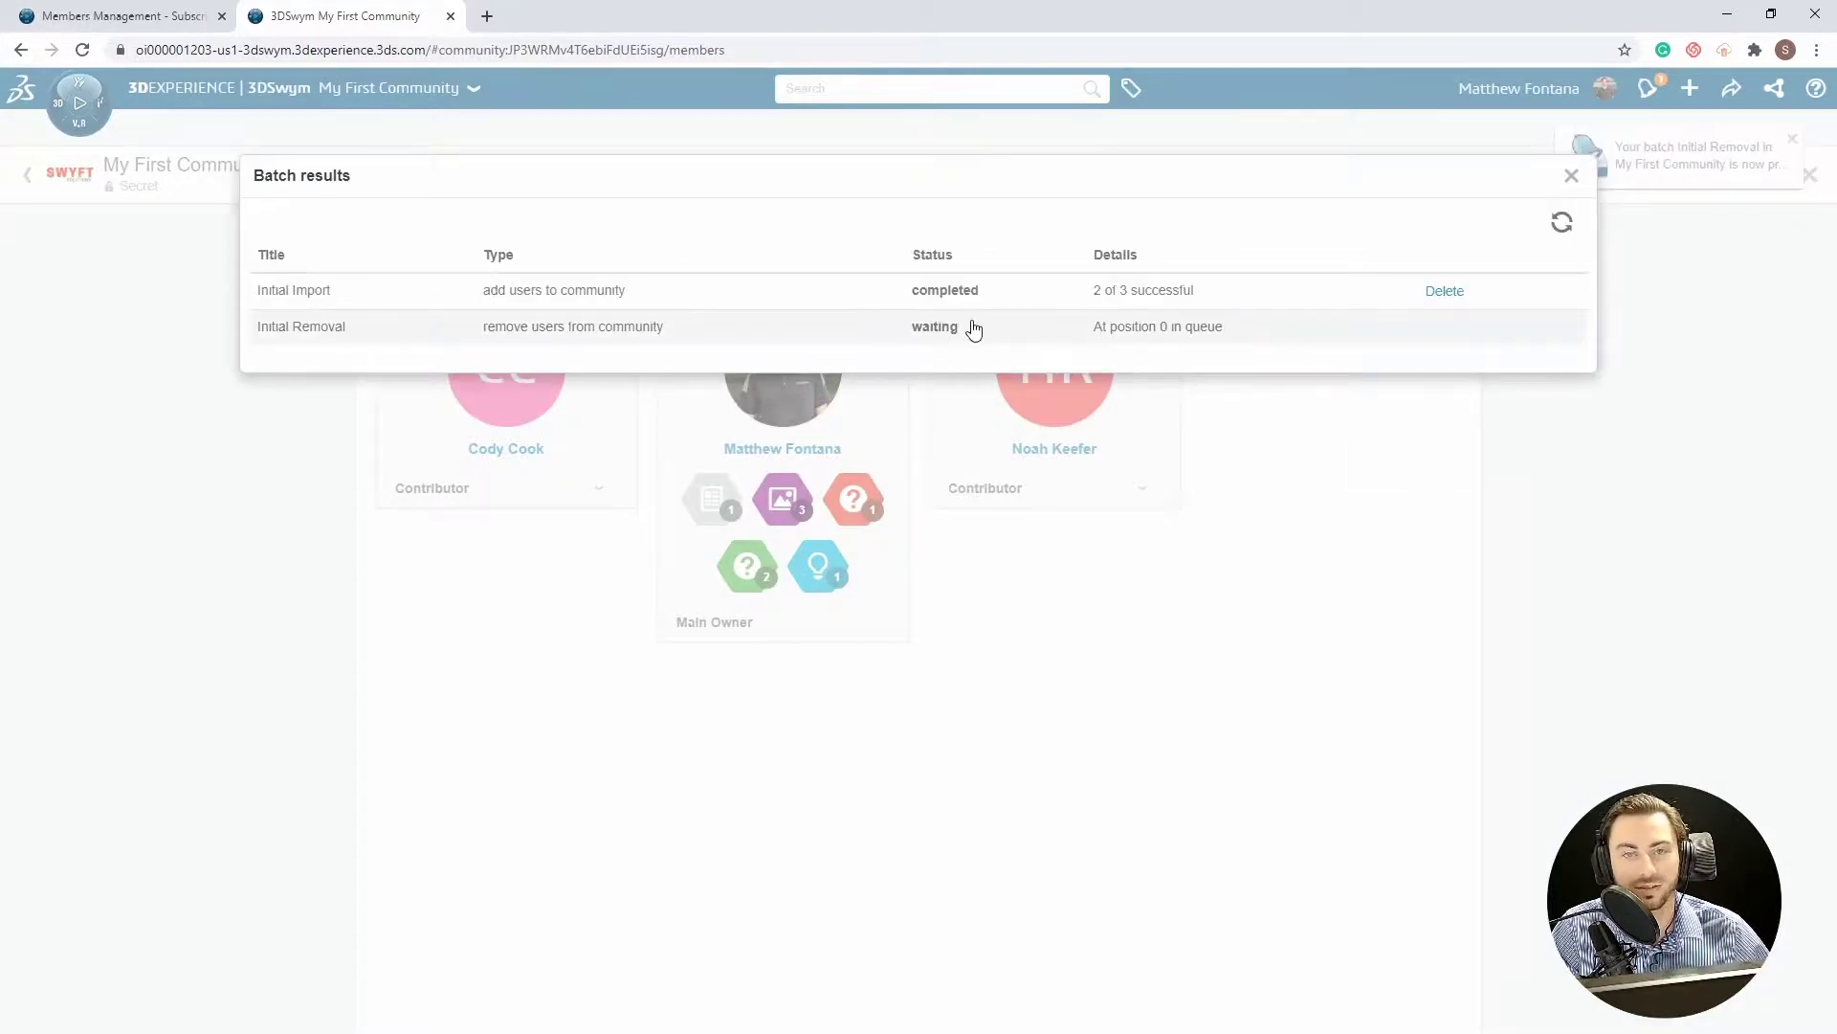
left_click(1561, 224)
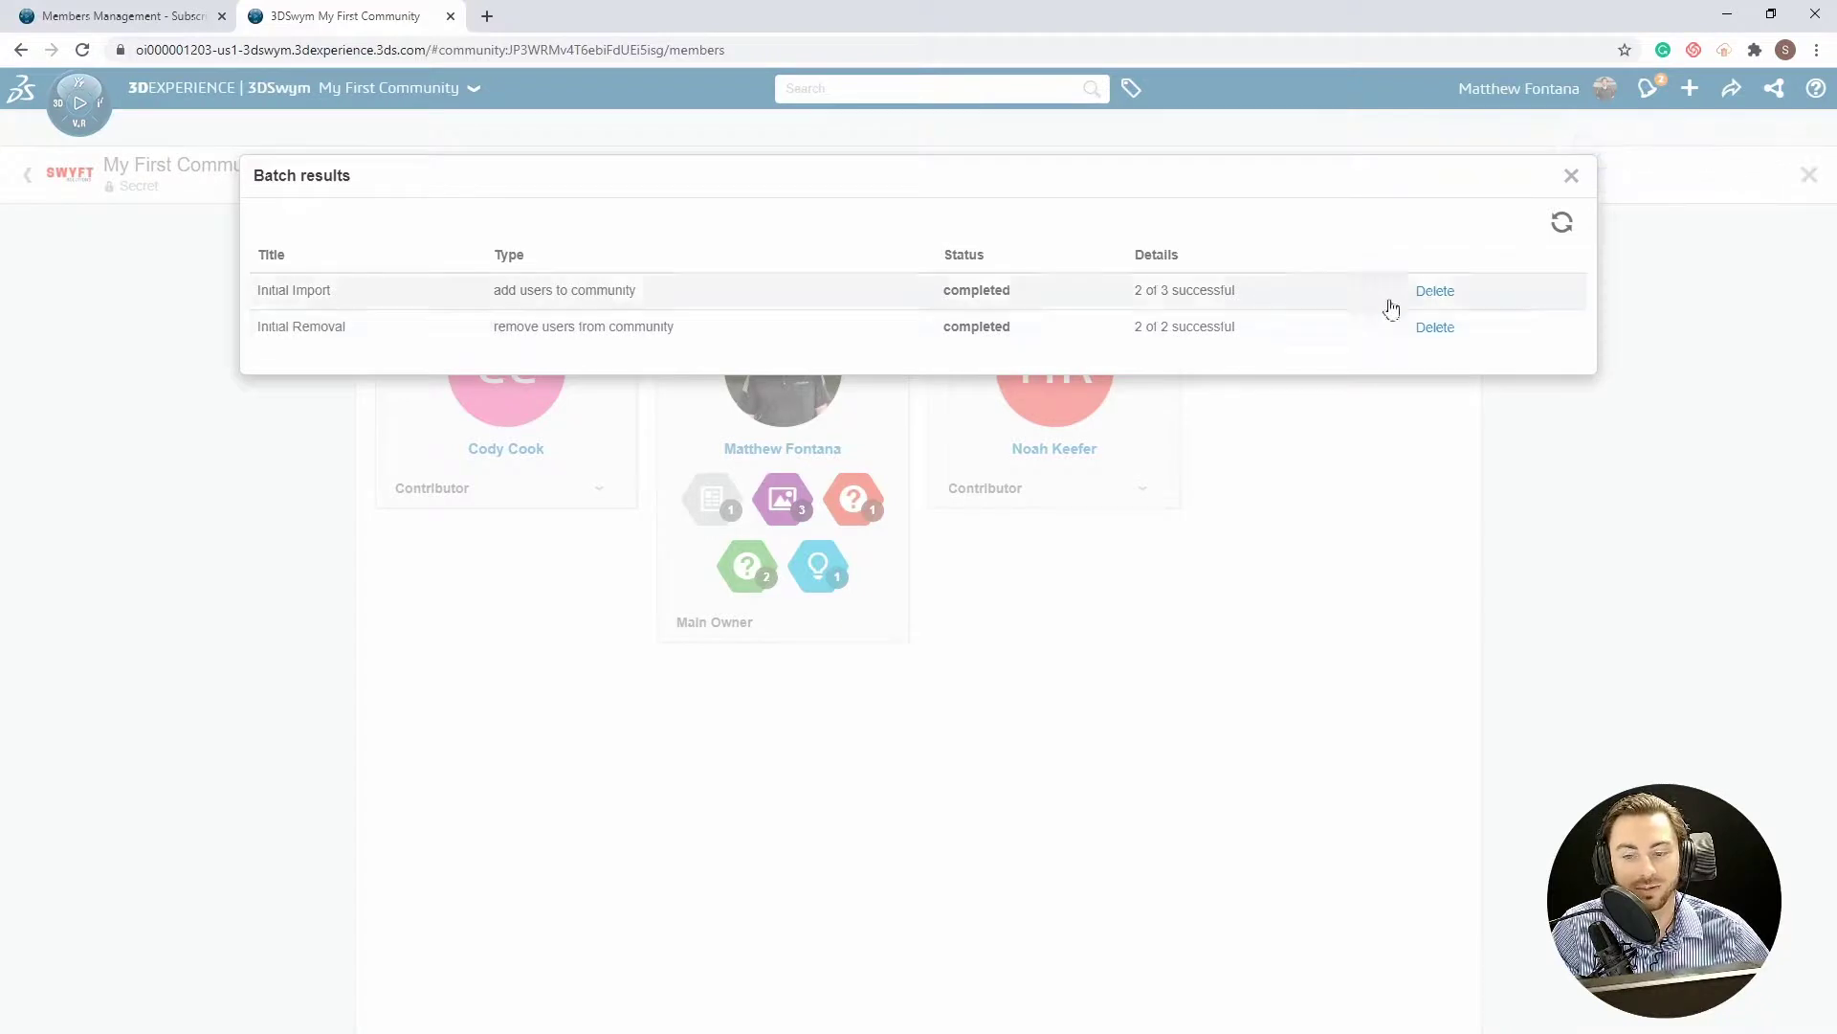
left_click(1572, 176)
Reload the My First Community members page to check the remaining members, and show the member list's bulk actions
left_click(1300, 58)
key("Return")
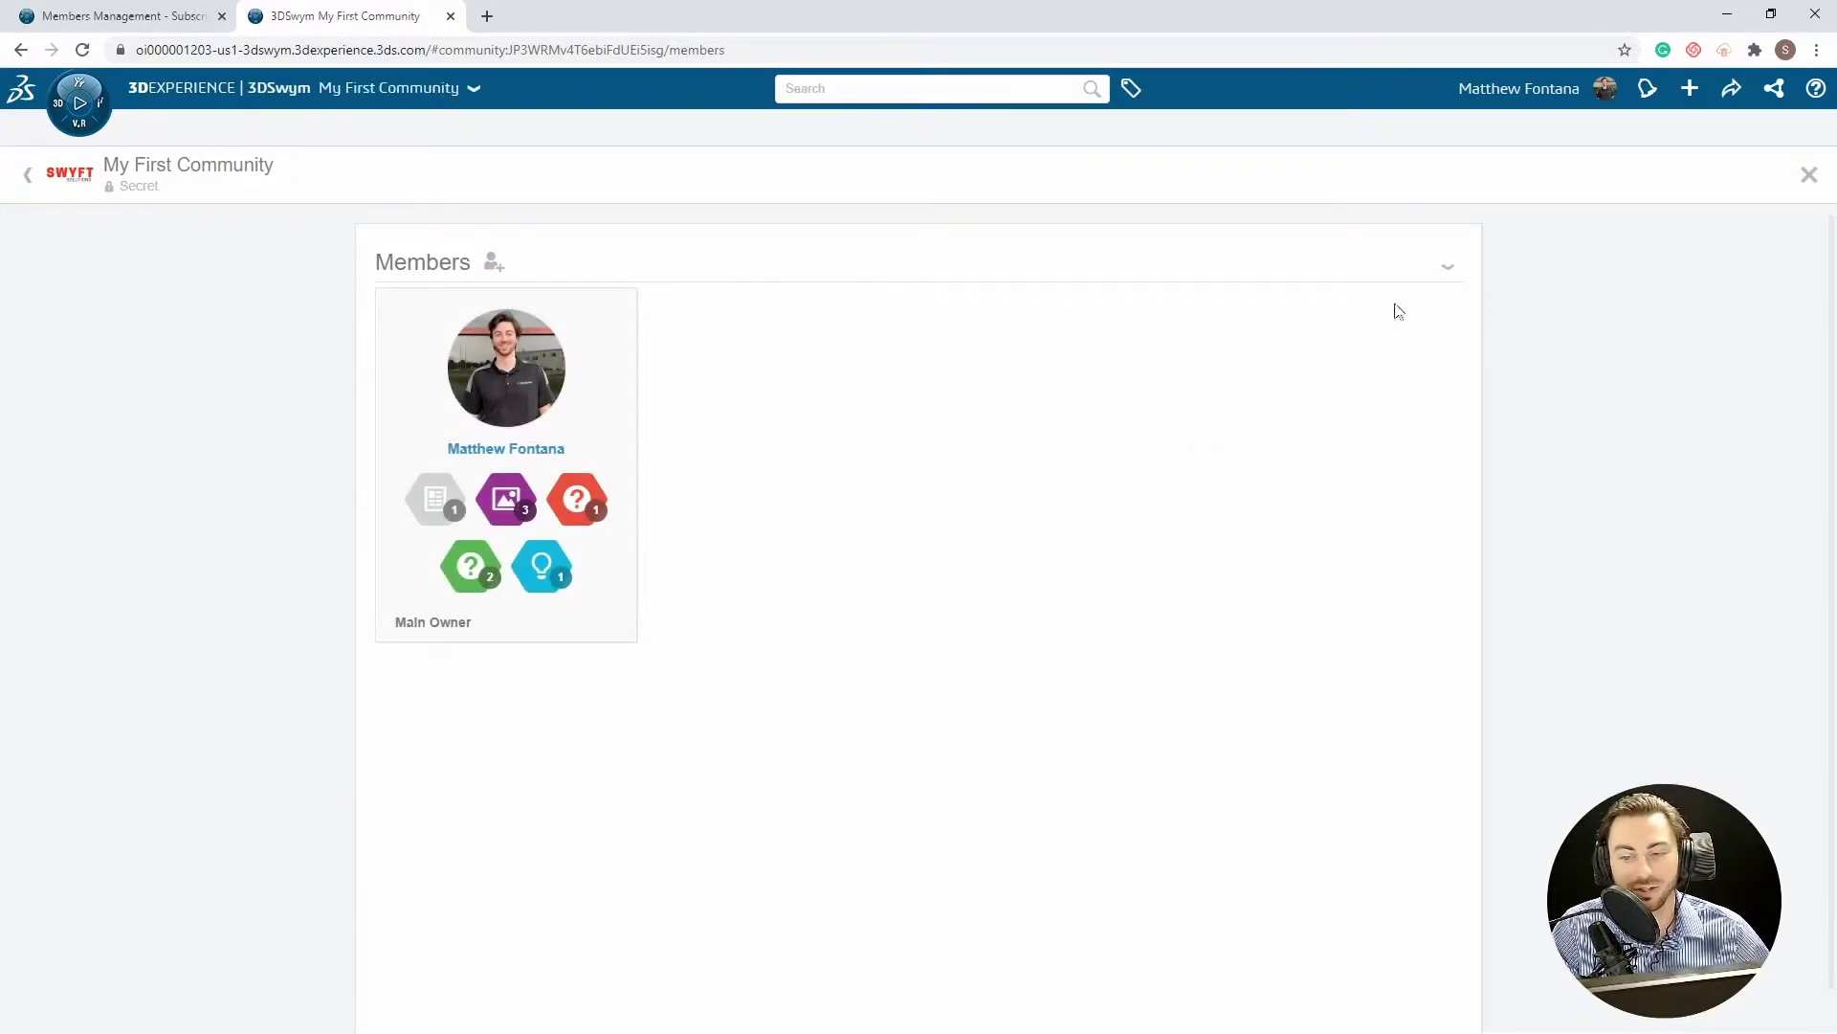
left_click(1449, 269)
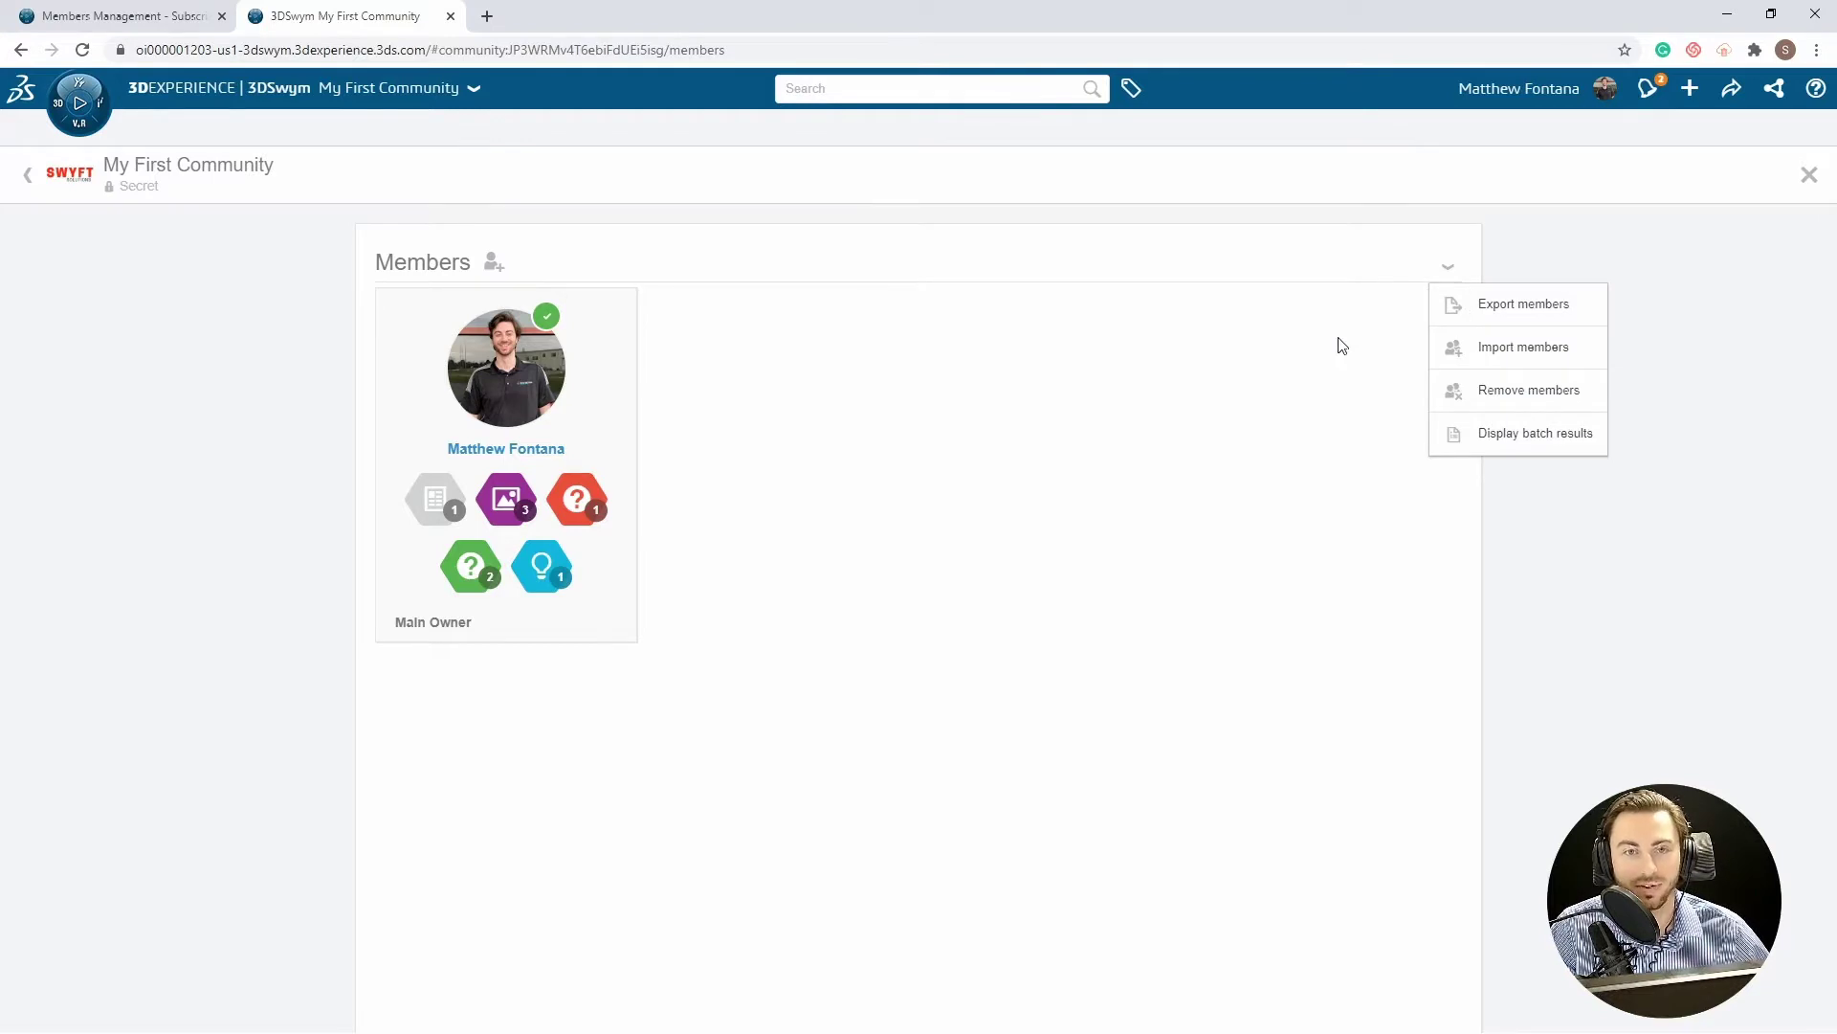